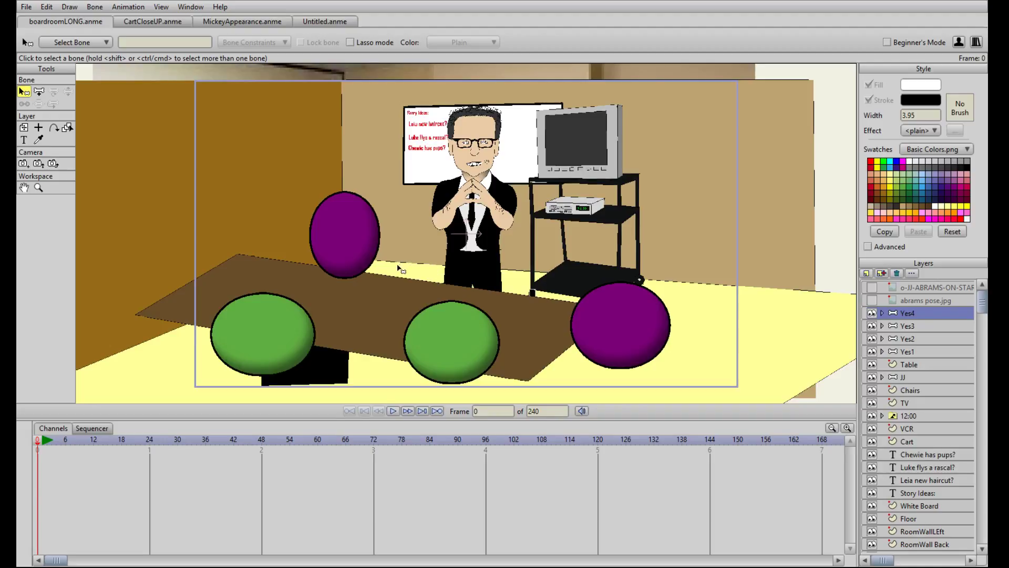
# Step: Look over the boardroom scene and the TV cart close-up scene
pyautogui.scroll(-3, 504, 238)
pyautogui.scroll(3, 504, 238)
pyautogui.click(137, 20)
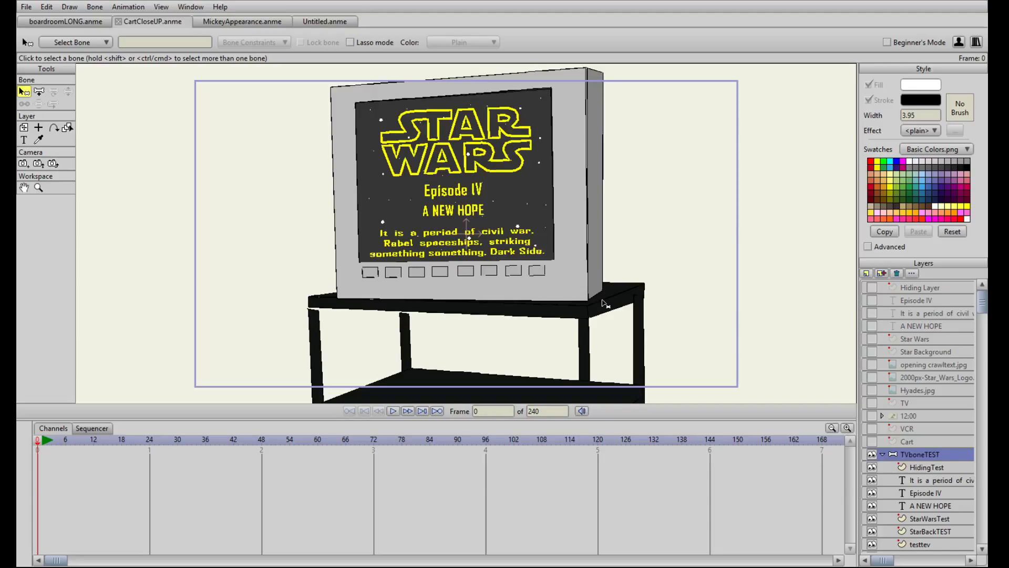
pyautogui.moveTo(37, 446)
pyautogui.mouseDown()
pyautogui.moveTo(558, 446)
pyautogui.moveTo(149, 425)
pyautogui.moveTo(38, 447)
pyautogui.mouseUp()
# Step: Scrub through the MickeyAppearance animation and inspect the Shoulders and Hands switch groups, expanding Hands to show its sublayers
pyautogui.click(203, 22)
pyautogui.moveTo(205, 446); pyautogui.dragTo(243, 444)
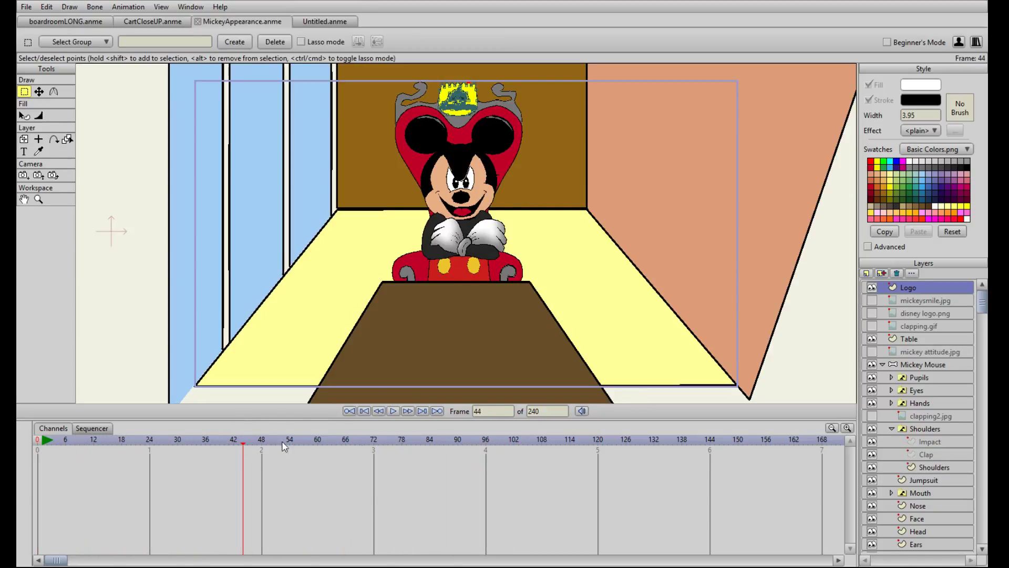
pyautogui.click(927, 429)
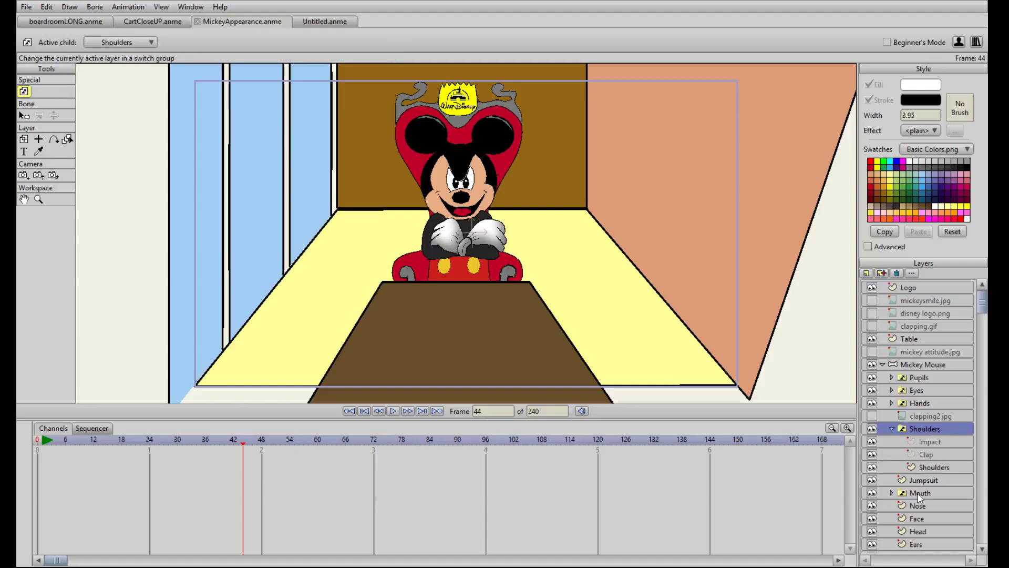
pyautogui.click(919, 402)
pyautogui.moveTo(245, 446); pyautogui.dragTo(117, 446)
pyautogui.click(891, 403)
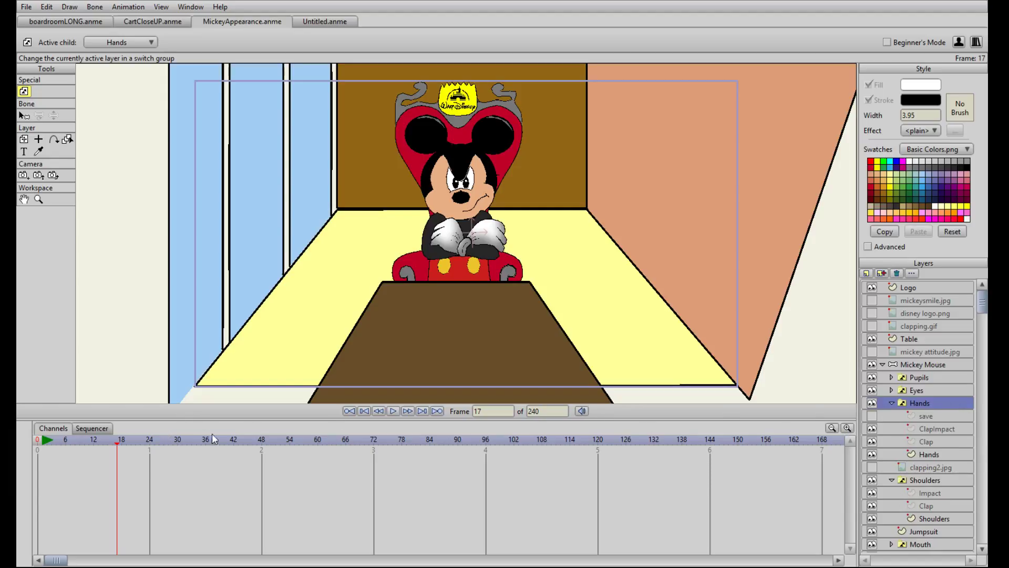
pyautogui.moveTo(117, 447); pyautogui.dragTo(45, 452)
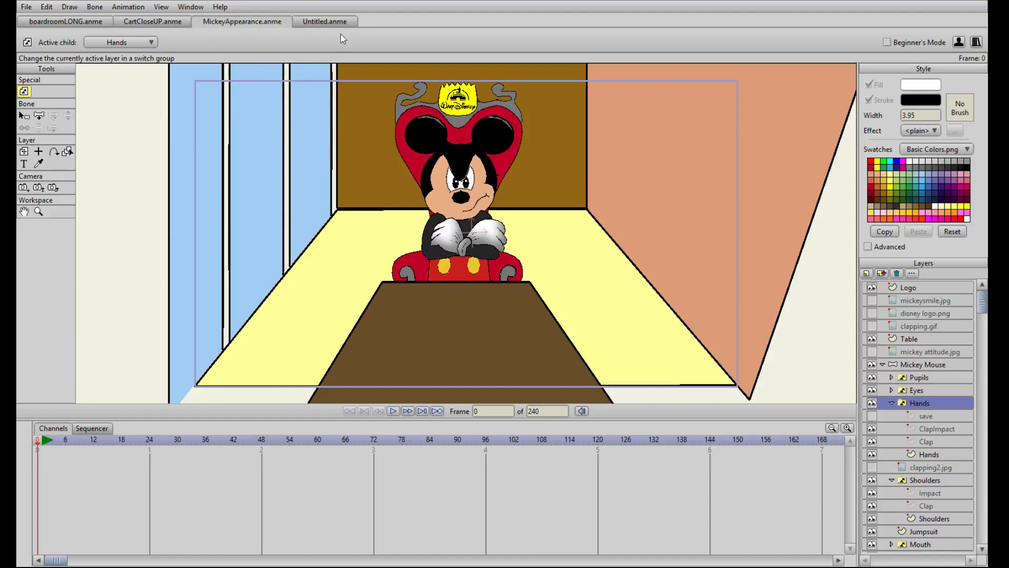
# Step: Open the project file disney HQ.anme alongside the other scenes
pyautogui.click(56, 22)
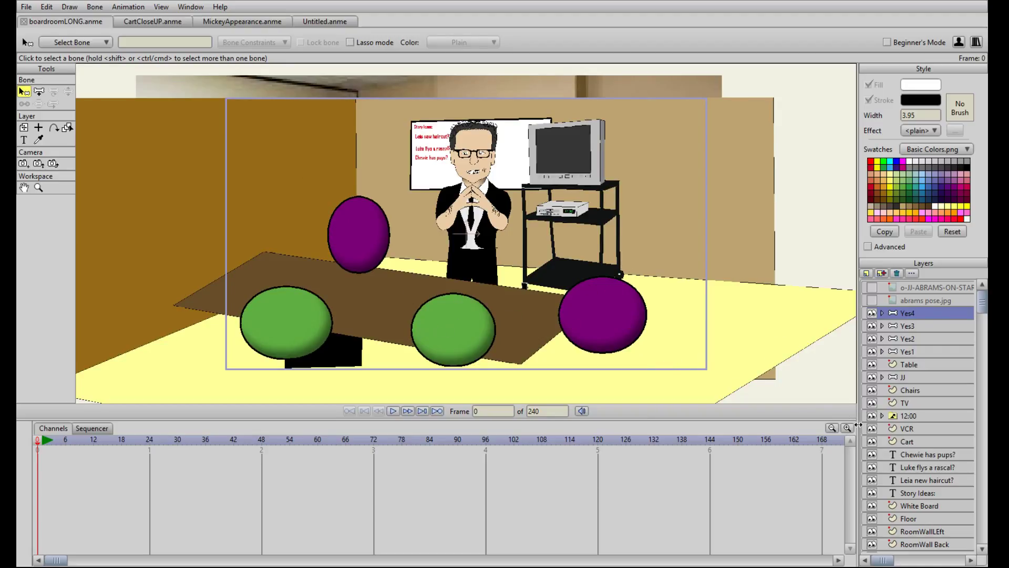
pyautogui.click(325, 22)
pyautogui.click(27, 10)
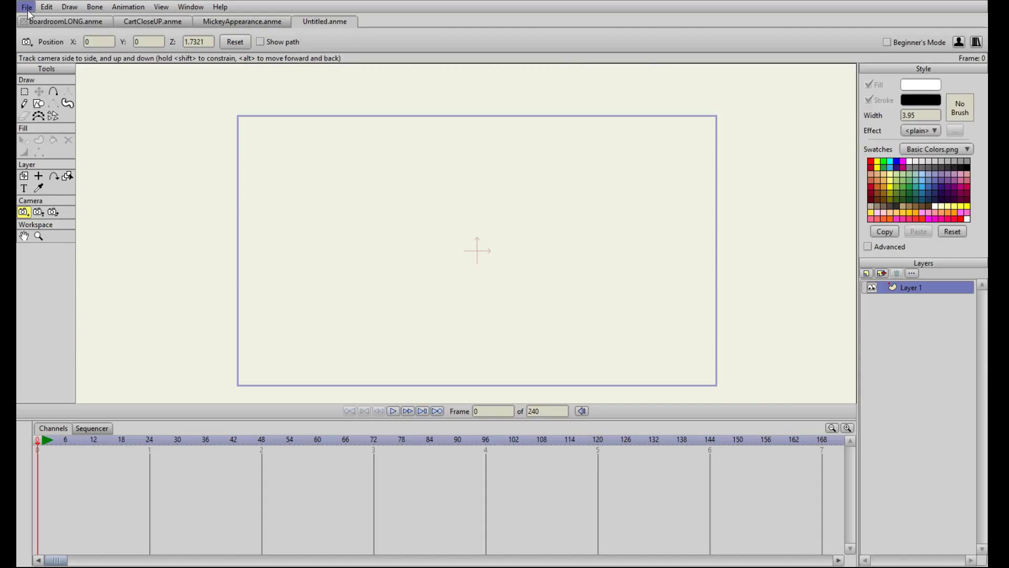
pyautogui.click(47, 32)
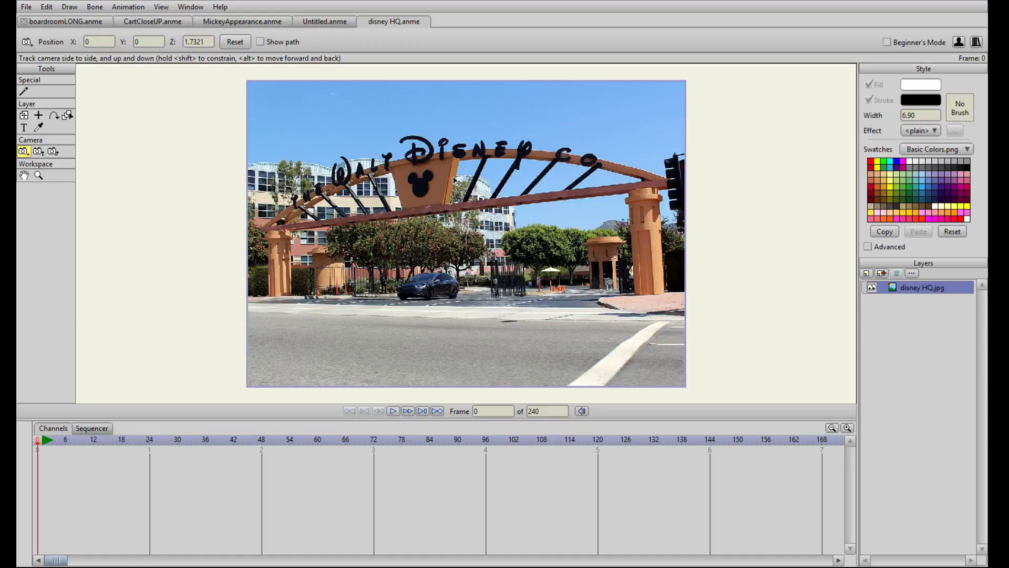
# Step: Add camera zoom and camera tracking keyframes at frame 24 in the Disney HQ scene, keeping the starting framing
pyautogui.moveTo(43, 442); pyautogui.dragTo(151, 445)
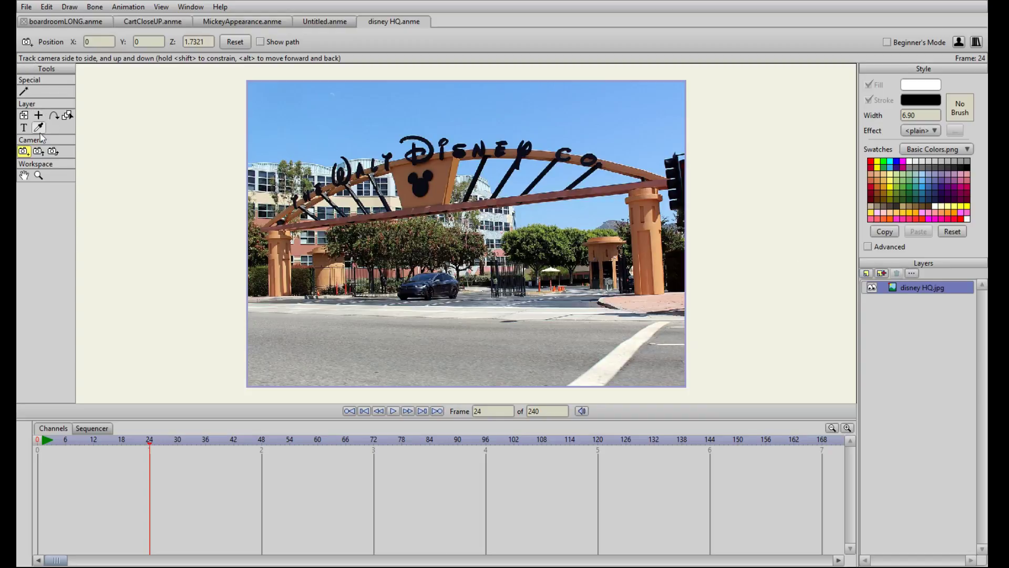
pyautogui.click(39, 150)
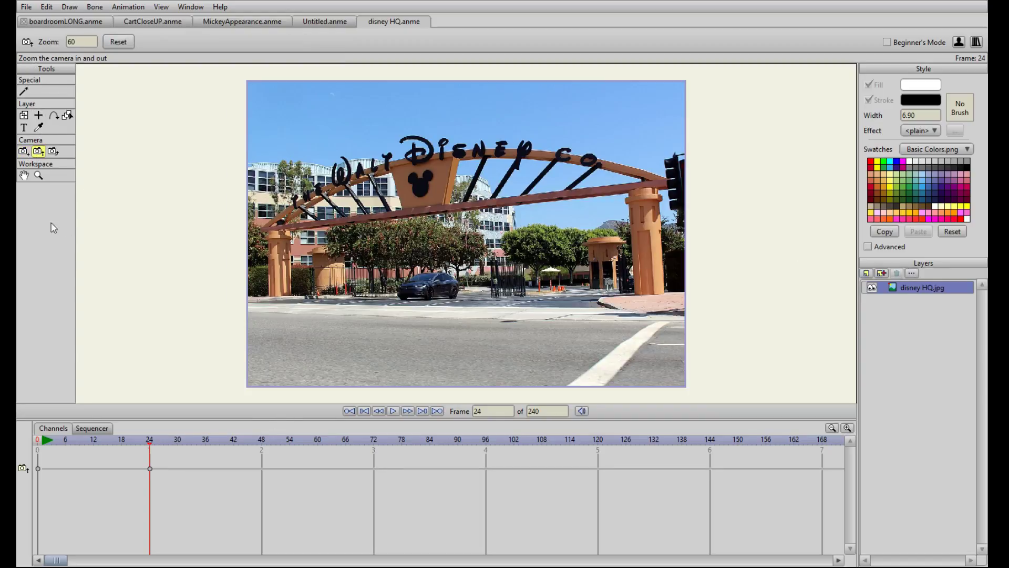
pyautogui.click(24, 151)
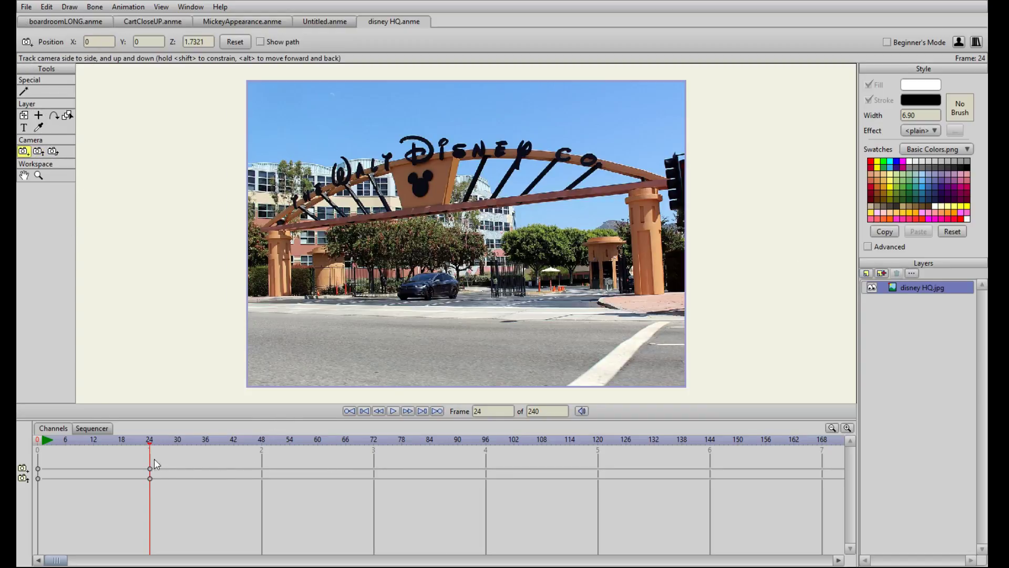
# Step: At frame 72, zoom the camera in and track it to frame the Walt Disney lettering and Mickey emblem on the gate
pyautogui.moveTo(151, 451); pyautogui.dragTo(374, 462)
pyautogui.click(37, 152)
pyautogui.moveTo(335, 216); pyautogui.dragTo(531, 221)
pyautogui.click(23, 151)
pyautogui.moveTo(294, 105); pyautogui.dragTo(531, 323)
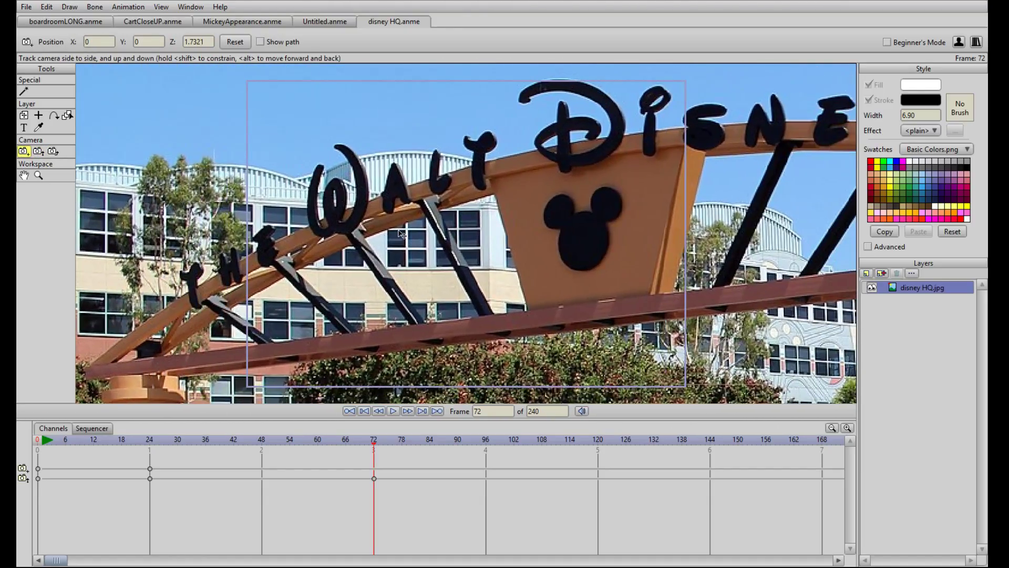
# Step: Play the Disney HQ camera move from the start and scrub back through its opening frames
pyautogui.click(365, 411)
pyautogui.click(393, 411)
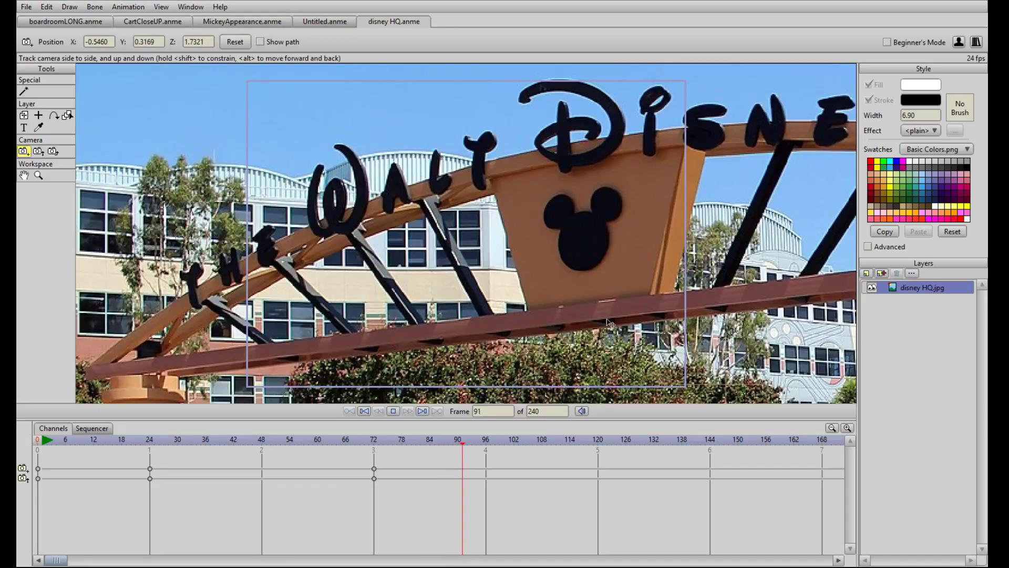
pyautogui.click(394, 411)
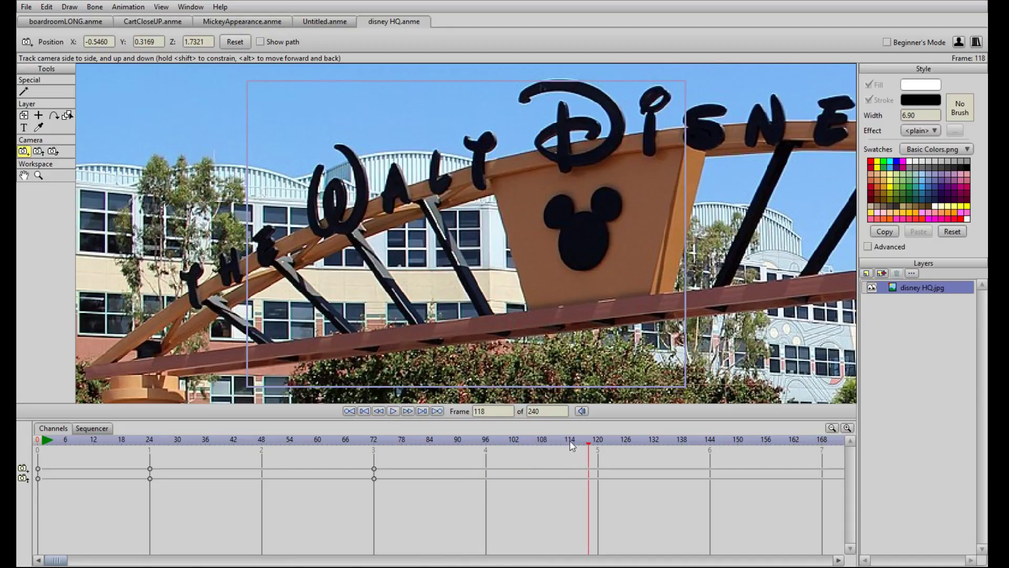
pyautogui.moveTo(592, 440); pyautogui.dragTo(51, 468)
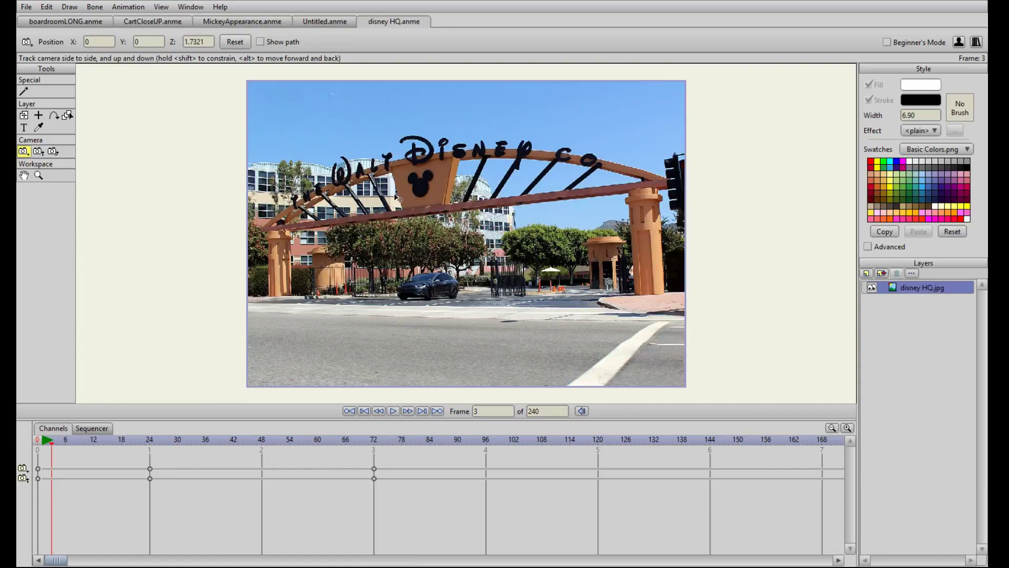
pyautogui.moveTo(136, 439); pyautogui.dragTo(43, 522)
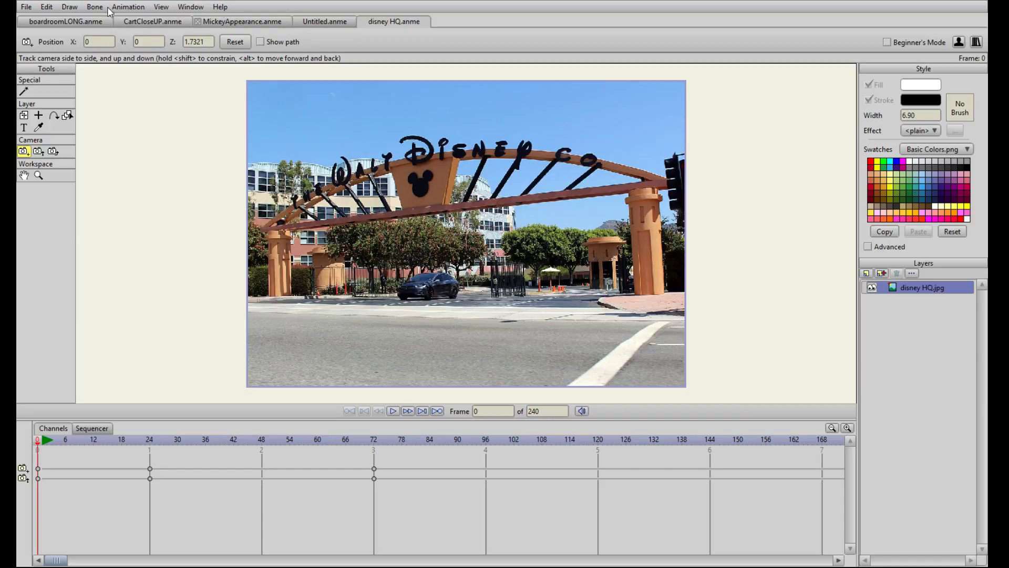
# Step: Compare the boardroom, TV cart close-up and Mickey scenes, ending on the boardroom scene
pyautogui.click(77, 27)
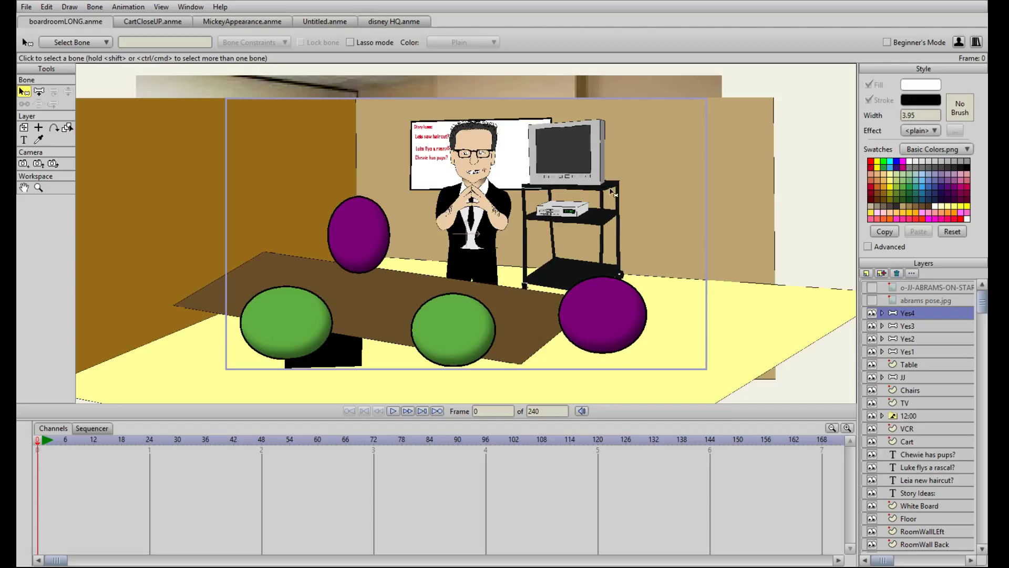
pyautogui.click(158, 22)
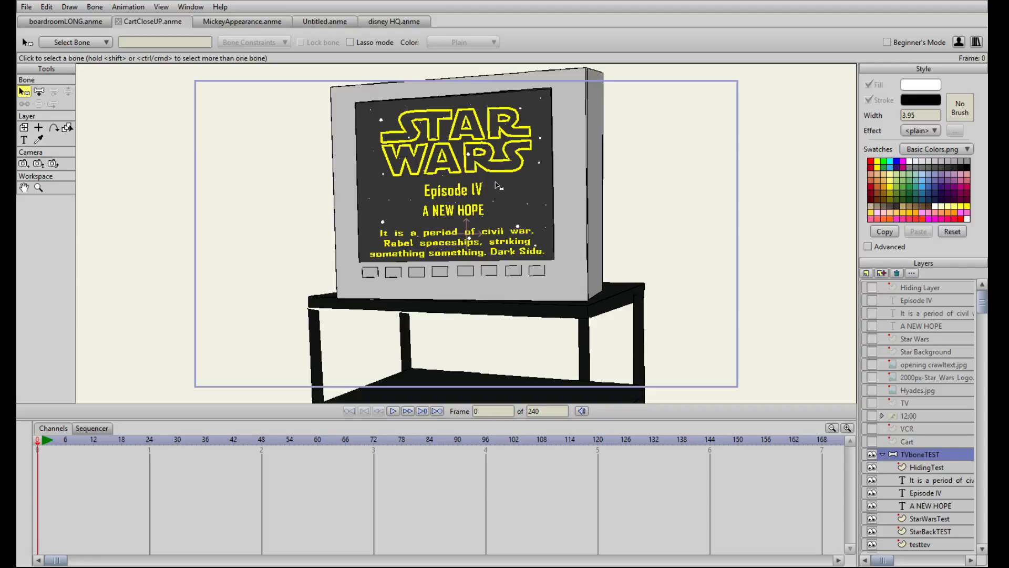
pyautogui.click(67, 21)
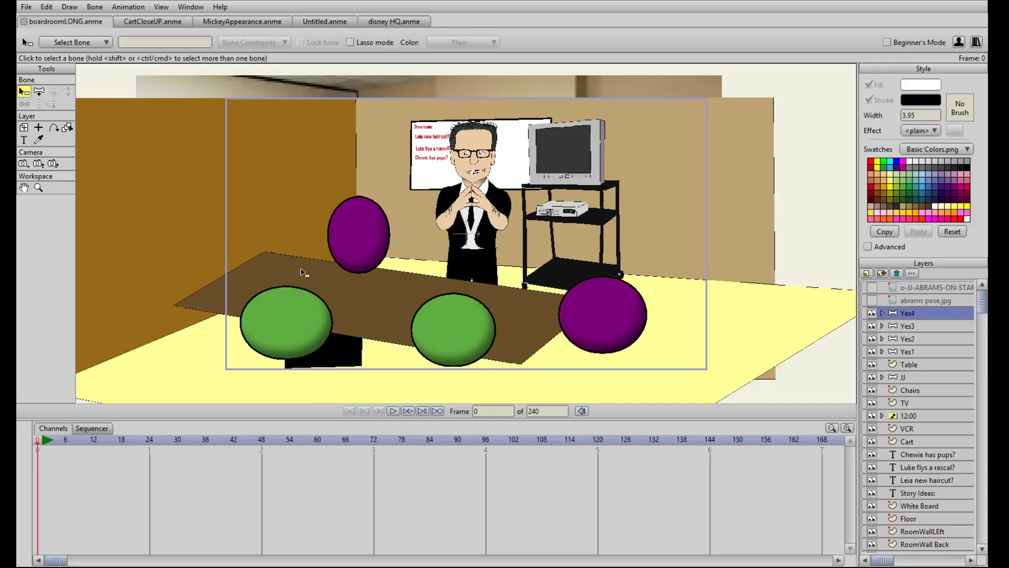
pyautogui.click(279, 25)
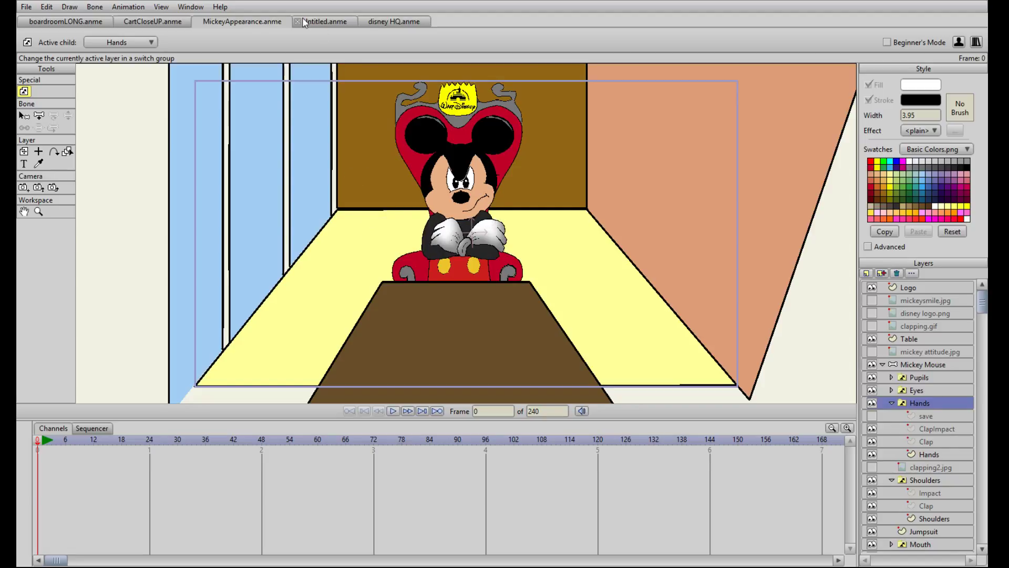
pyautogui.click(45, 23)
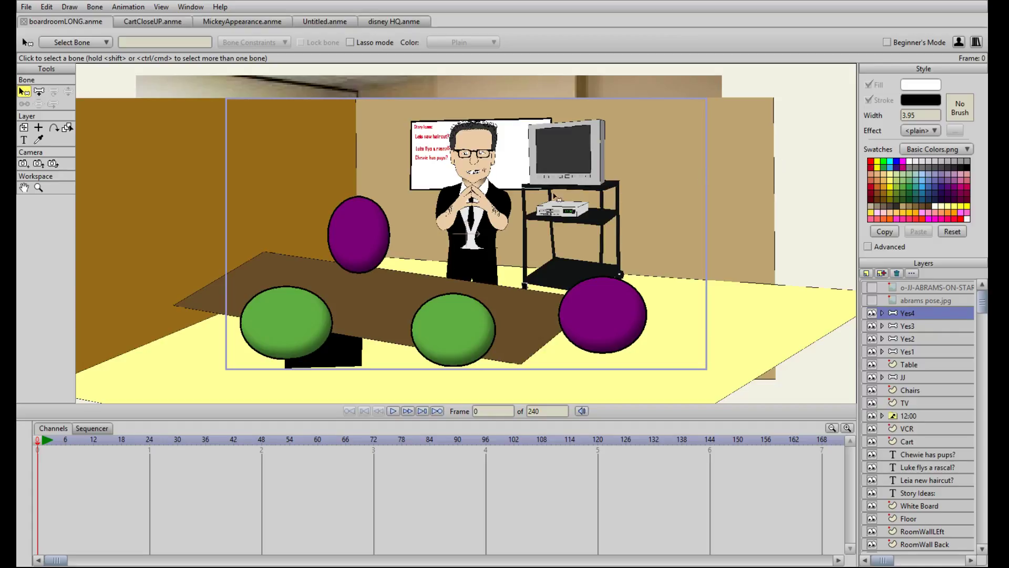
# Step: Add camera zoom and camera tracking keyframes at frame 24 in the boardroom scene, keeping the wide framing
pyautogui.click(153, 446)
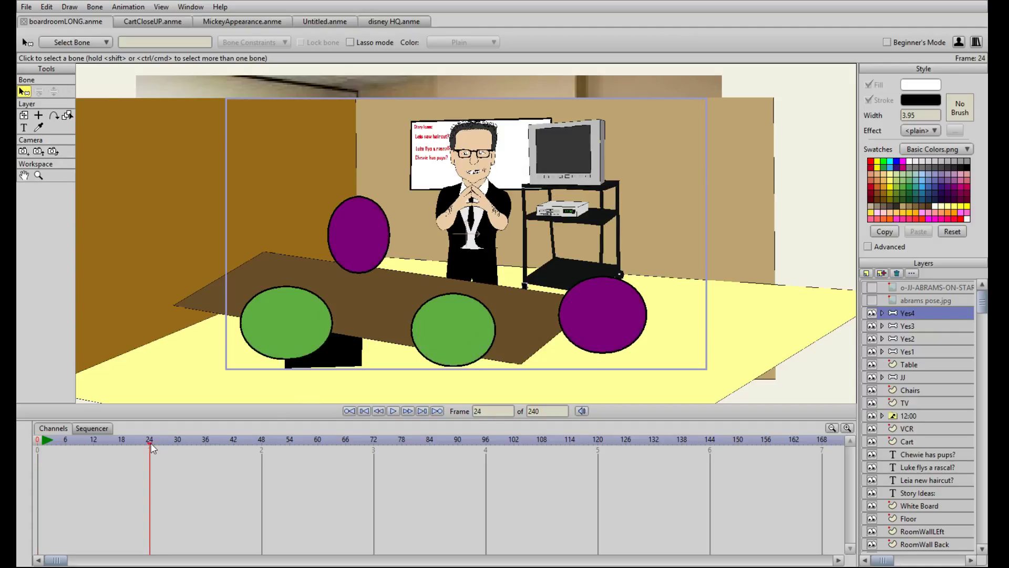
pyautogui.click(39, 151)
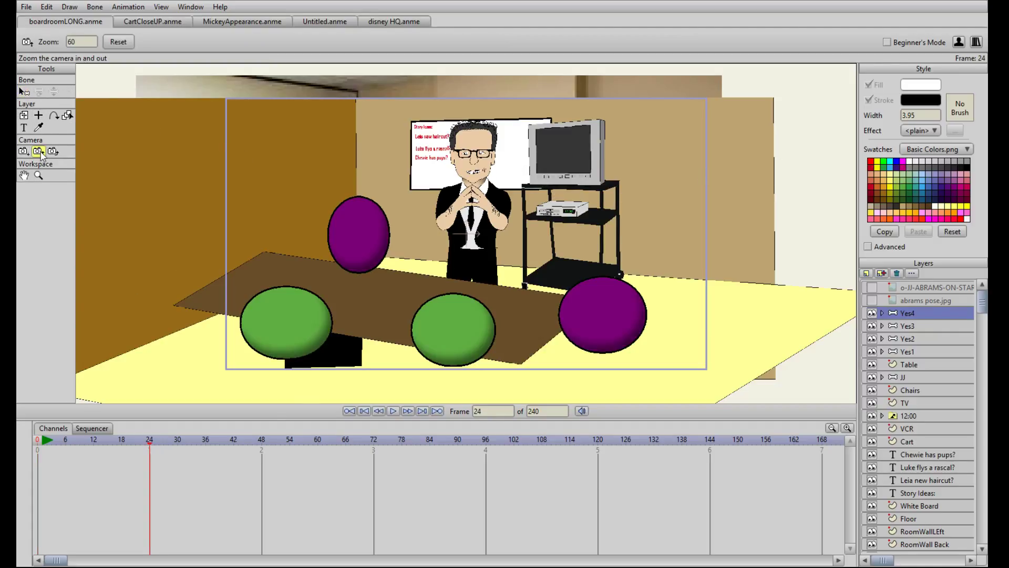
pyautogui.click(452, 185)
pyautogui.click(23, 151)
pyautogui.click(413, 204)
# Step: At frame 72, zoom the camera to about 24.6 and track it to X 0.0993, Y 0.5913, framing the presenter and whiteboard
pyautogui.moveTo(156, 446); pyautogui.dragTo(373, 447)
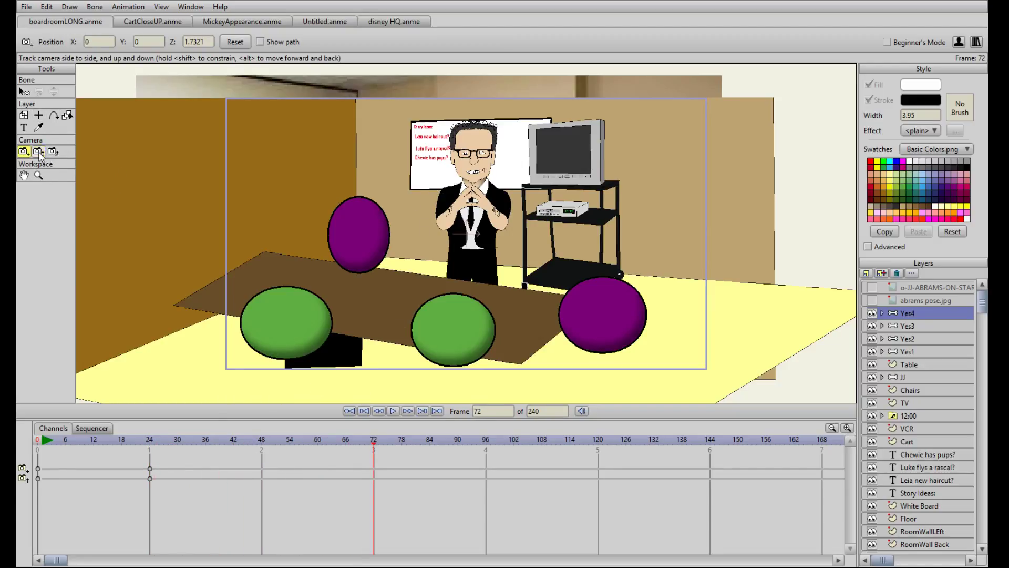
pyautogui.click(38, 151)
pyautogui.moveTo(511, 172); pyautogui.dragTo(460, 322)
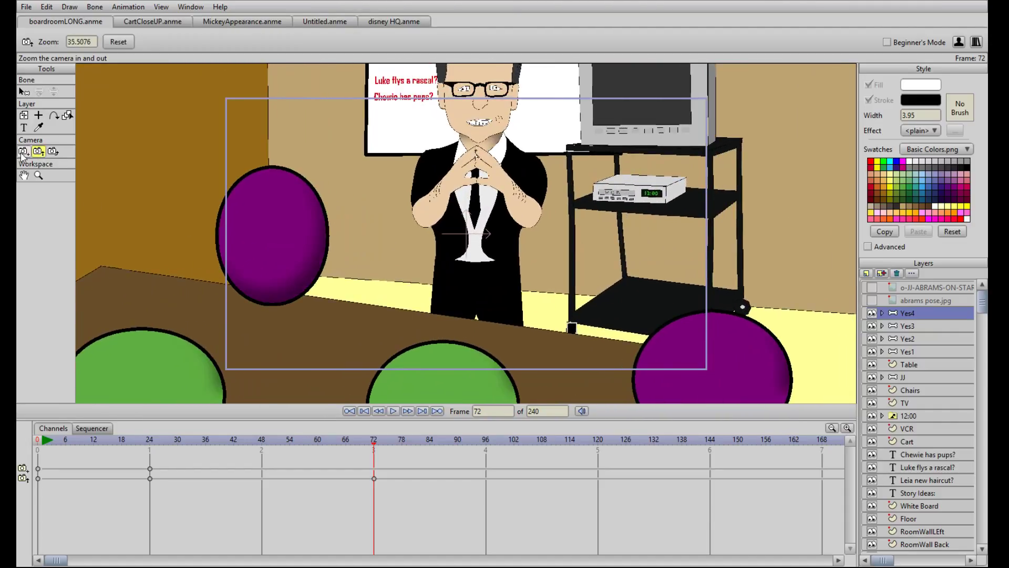
pyautogui.click(24, 153)
pyautogui.moveTo(516, 153); pyautogui.dragTo(503, 219)
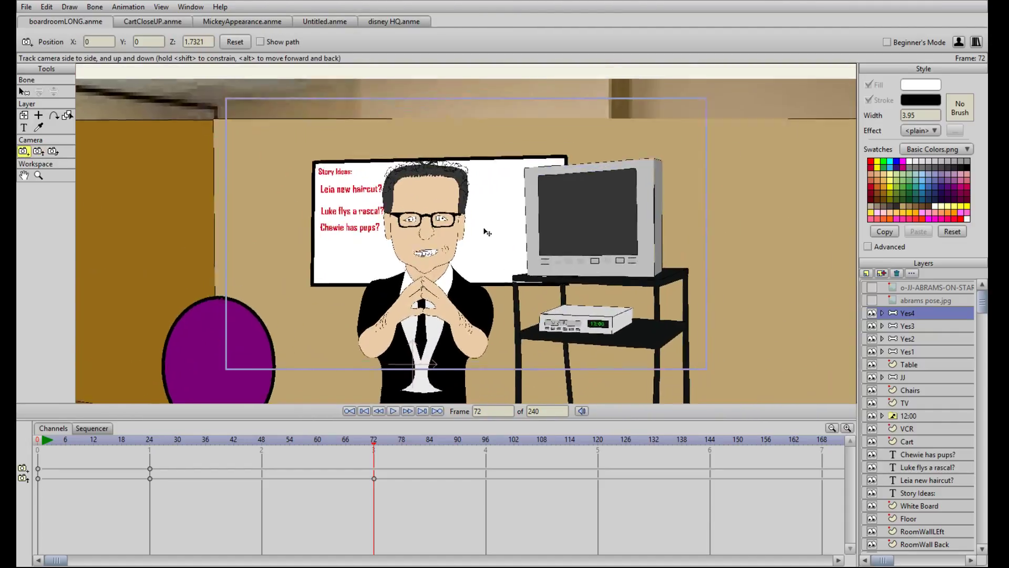
pyautogui.click(39, 151)
pyautogui.moveTo(144, 113); pyautogui.dragTo(138, 180)
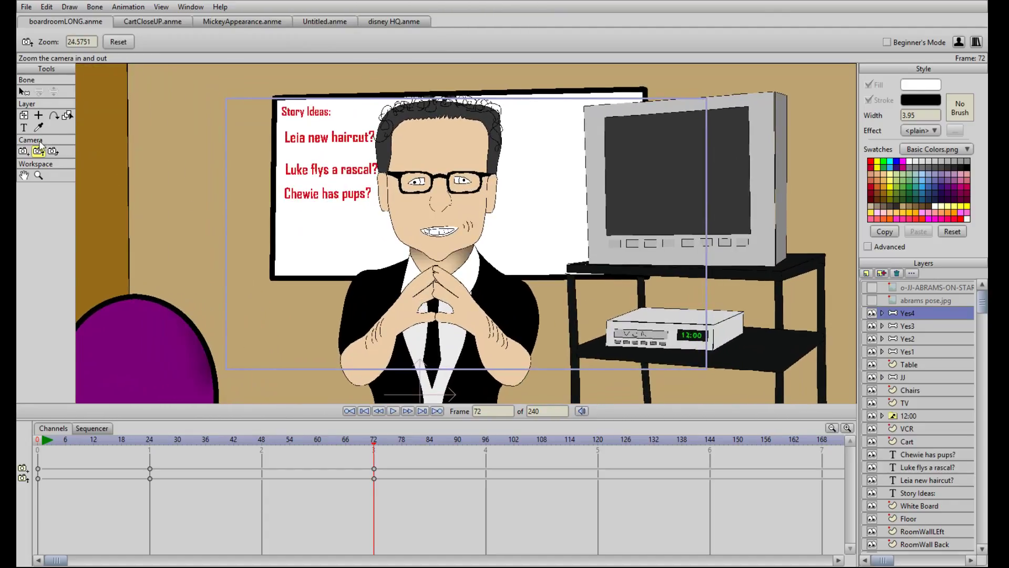
pyautogui.click(24, 151)
pyautogui.moveTo(476, 171)
pyautogui.mouseDown()
pyautogui.moveTo(475, 189)
pyautogui.moveTo(486, 188)
pyautogui.mouseUp()
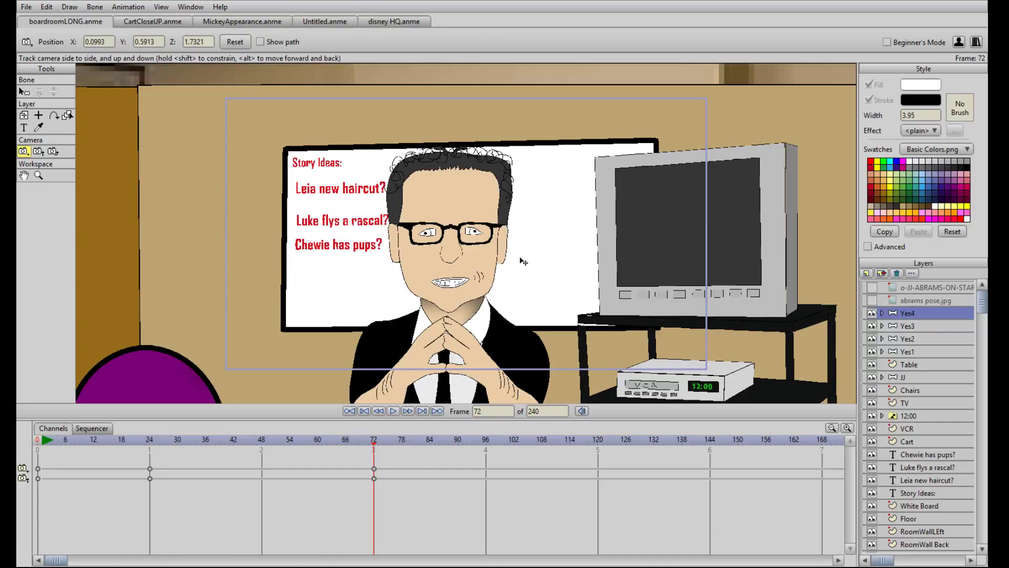
# Step: Play the boardroom camera move from the start with the whole camera frame in view, and return to frame 0
pyautogui.scroll(-4, 516, 259)
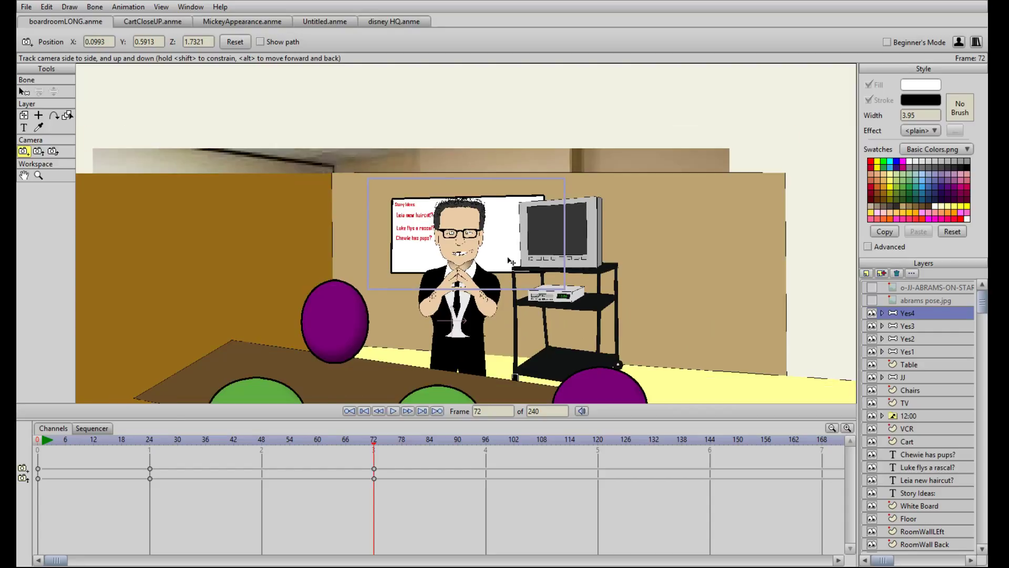
pyautogui.scroll(2, 505, 260)
pyautogui.click(364, 412)
pyautogui.click(393, 410)
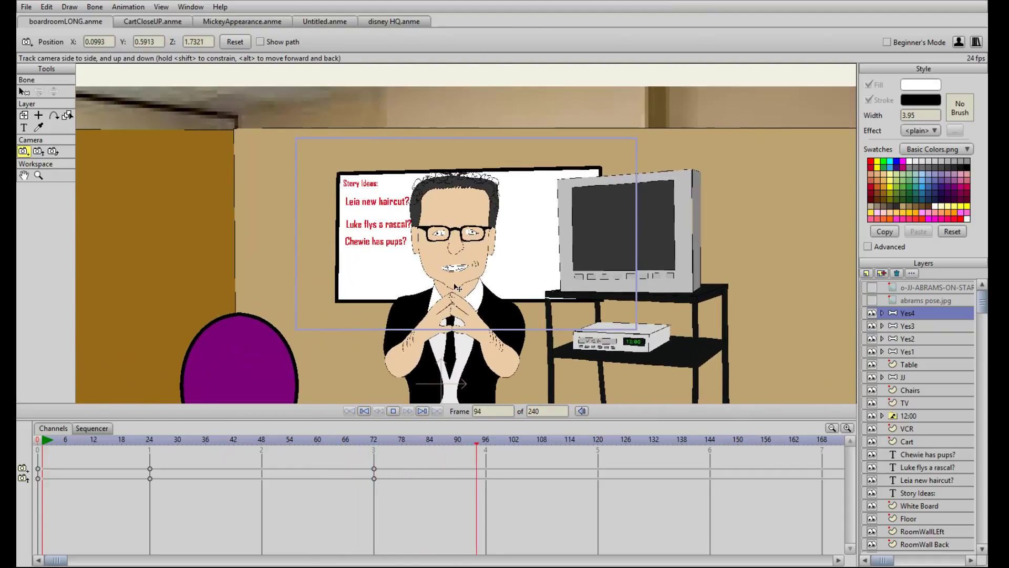
pyautogui.click(394, 411)
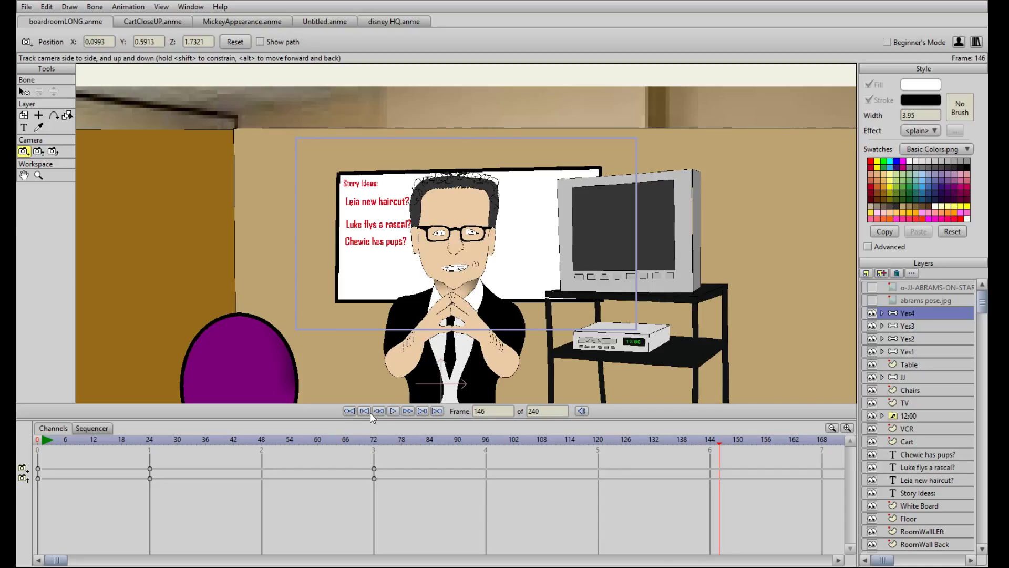
pyautogui.click(366, 411)
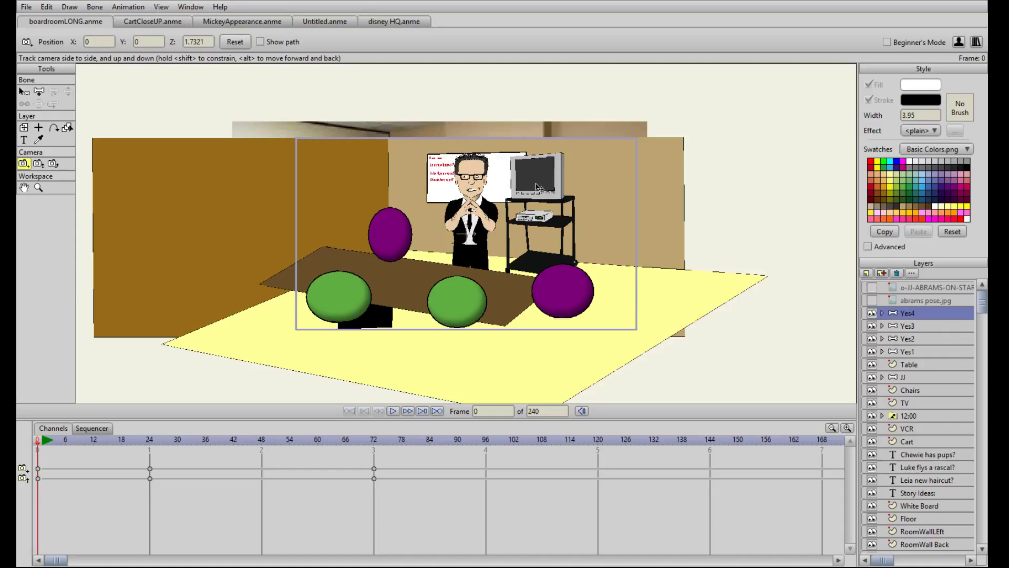
# Step: Review the TV cart close-up and the Mickey scene as the shots that follow the boardroom
pyautogui.click(152, 21)
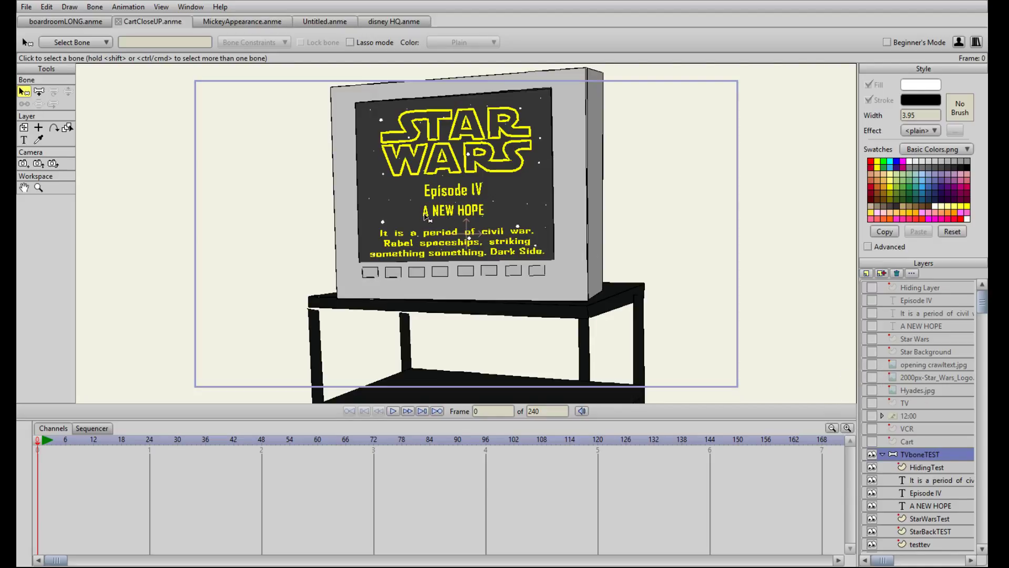
pyautogui.click(223, 21)
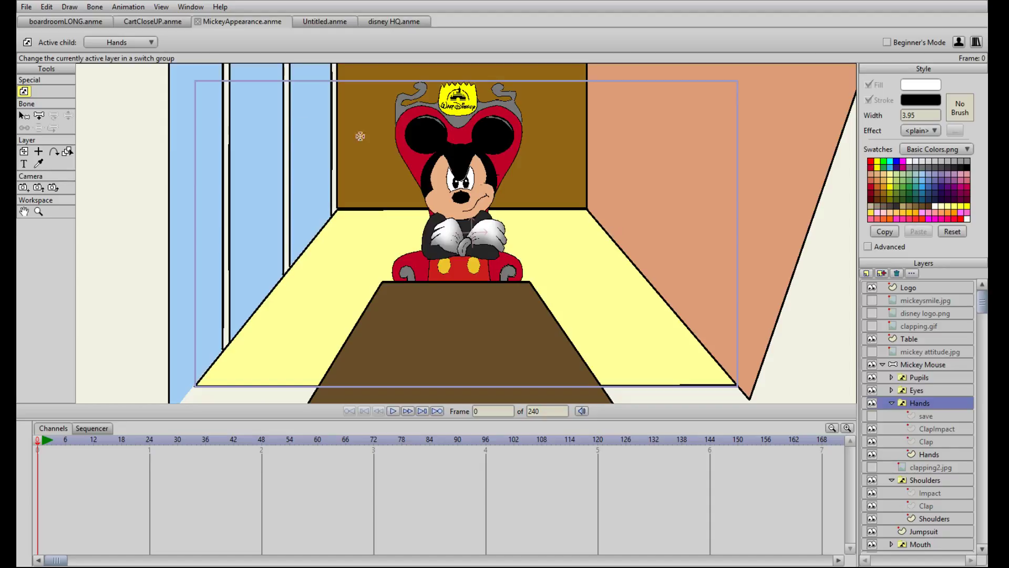
pyautogui.click(132, 21)
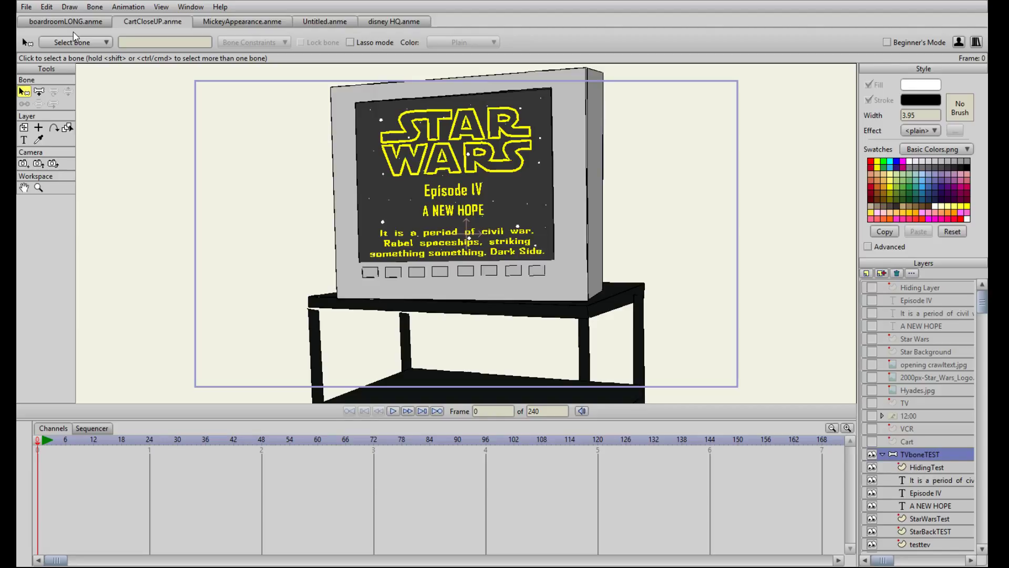
# Step: Check the Mickey scene, and examine the placeholder heads around the table in the boardroom scene
pyautogui.click(238, 21)
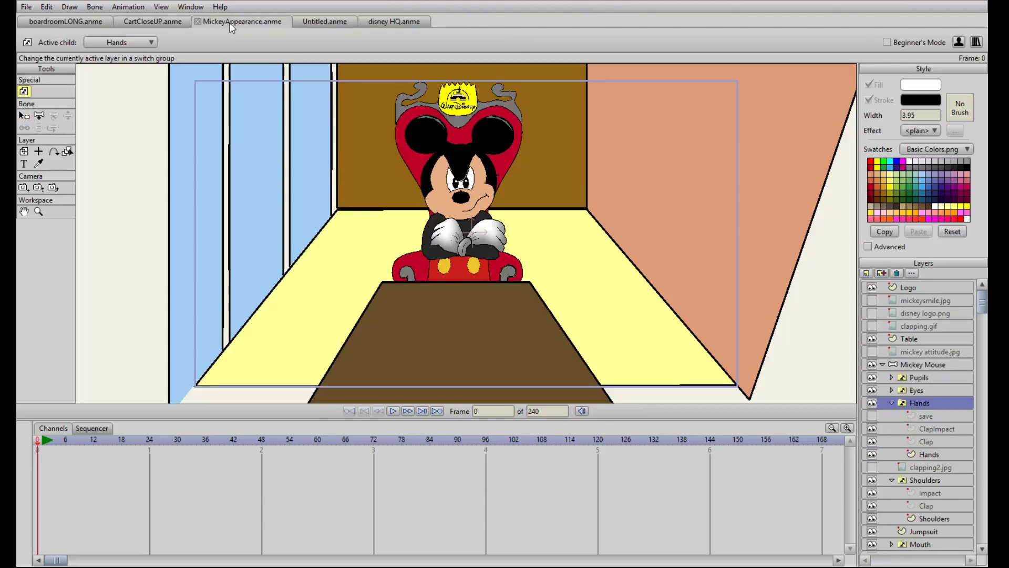
pyautogui.click(66, 22)
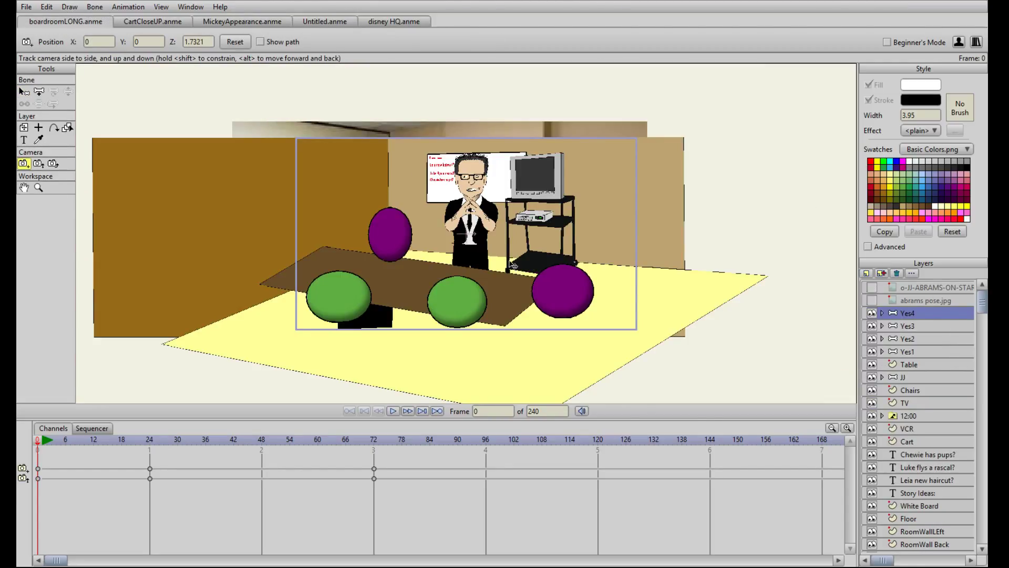
pyautogui.moveTo(521, 220); pyautogui.dragTo(457, 210)
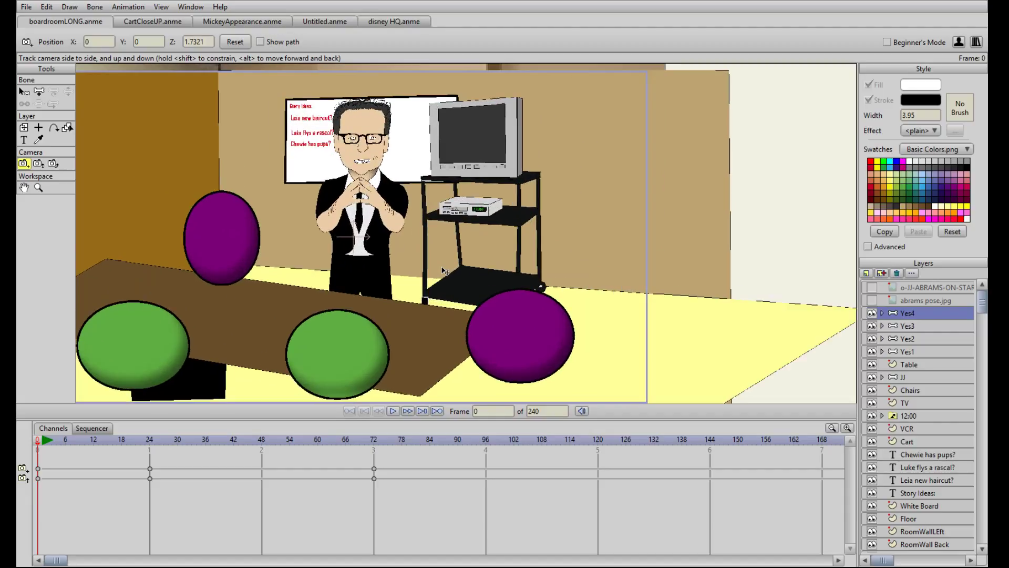
pyautogui.scroll(3, 446, 269)
pyautogui.moveTo(456, 243)
pyautogui.mouseDown()
pyautogui.moveTo(459, 273)
pyautogui.moveTo(464, 255)
pyautogui.mouseUp()
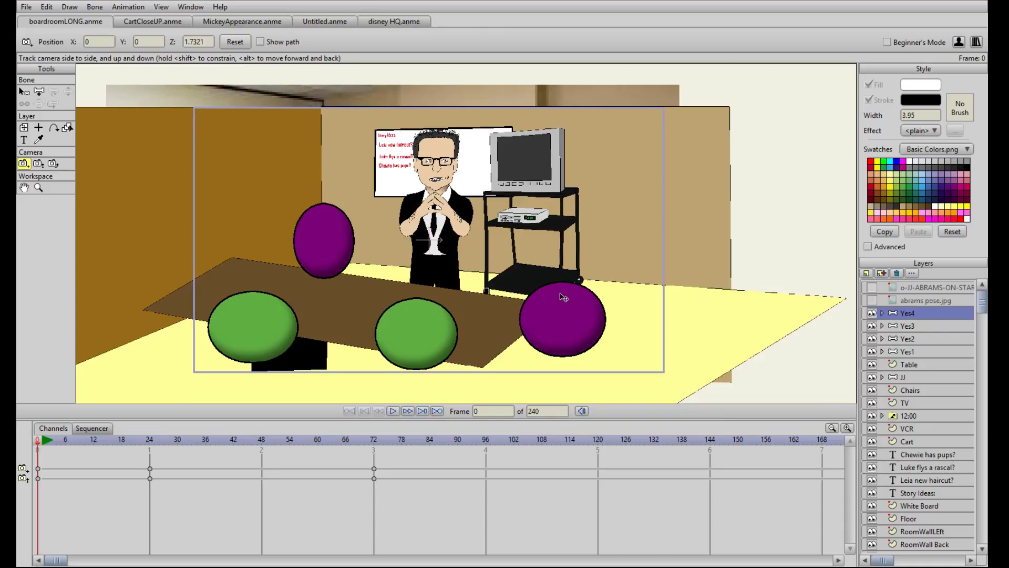
pyautogui.moveTo(565, 297); pyautogui.dragTo(401, 225)
pyautogui.scroll(2, 364, 219)
pyautogui.scroll(-1, 448, 245)
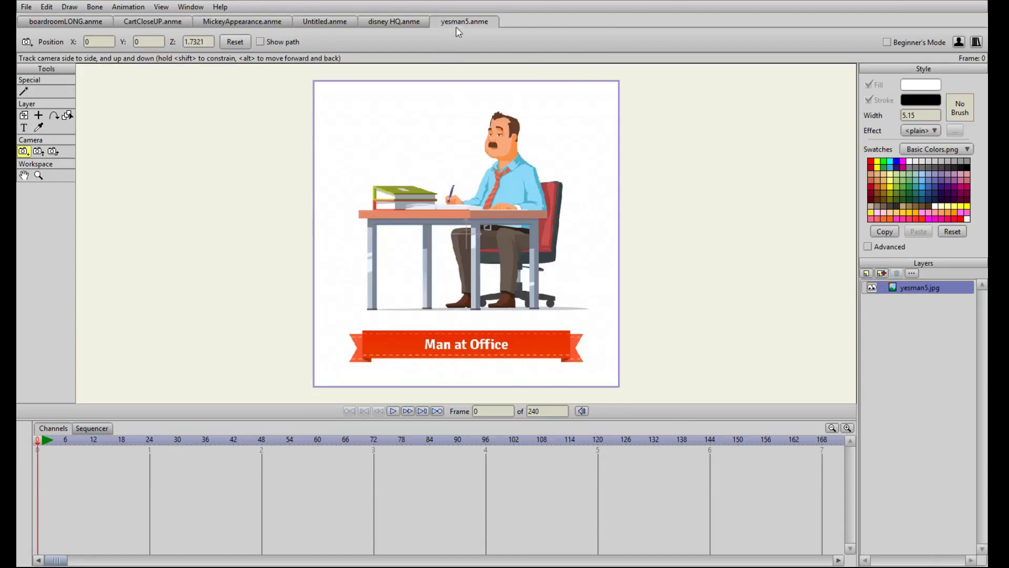
# Step: Bring the yesman5.jpg man-at-desk image into the boardroom scene as a layer above Yes4
pyautogui.click(430, 22)
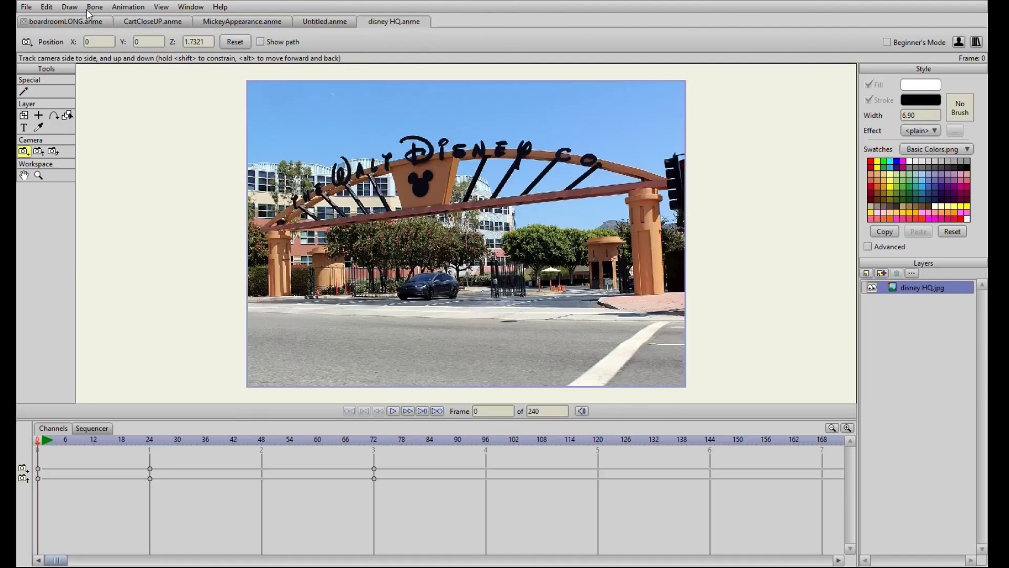
pyautogui.click(74, 20)
pyautogui.scroll(4, 683, 231)
pyautogui.moveTo(729, 250); pyautogui.dragTo(364, 76)
pyautogui.moveTo(402, 113); pyautogui.dragTo(518, 225)
pyautogui.scroll(-3, 552, 213)
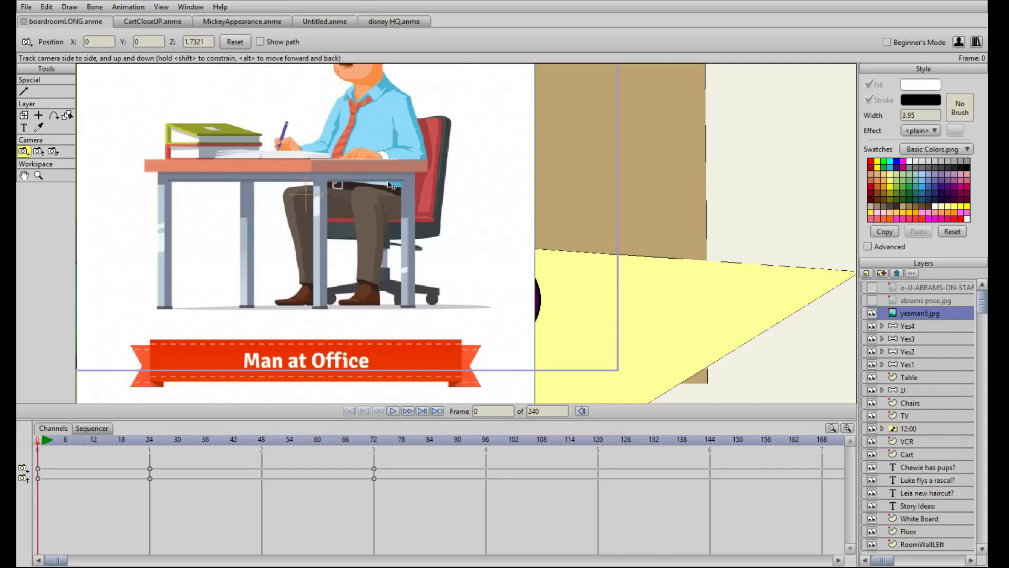
pyautogui.scroll(3, 632, 211)
pyautogui.moveTo(630, 208); pyautogui.dragTo(768, 247)
pyautogui.scroll(-5, 337, 163)
pyautogui.moveTo(493, 225); pyautogui.dragTo(366, 216)
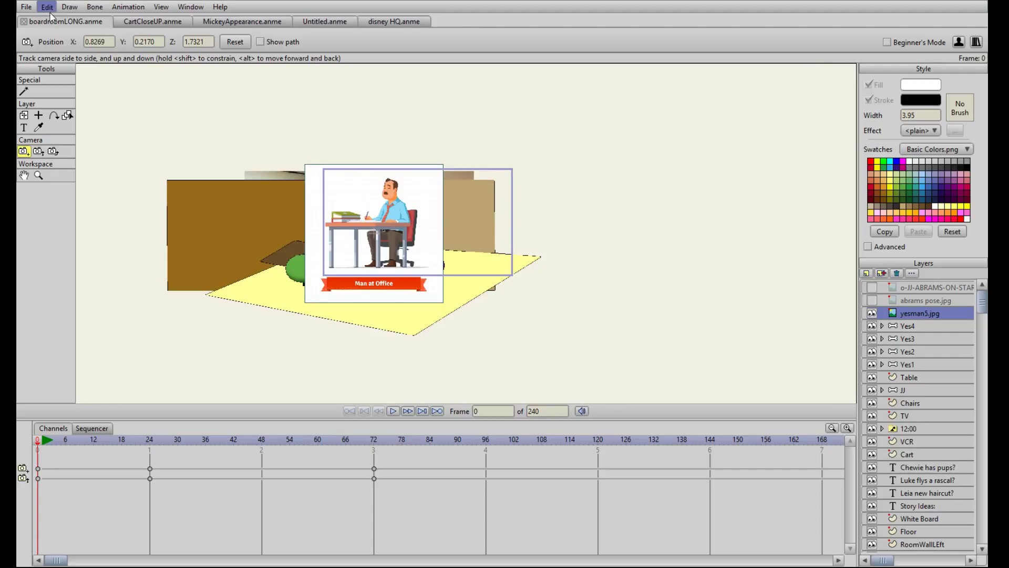
pyautogui.hotkey('ctrl', 'z')
pyautogui.hotkey('ctrl', 'z')
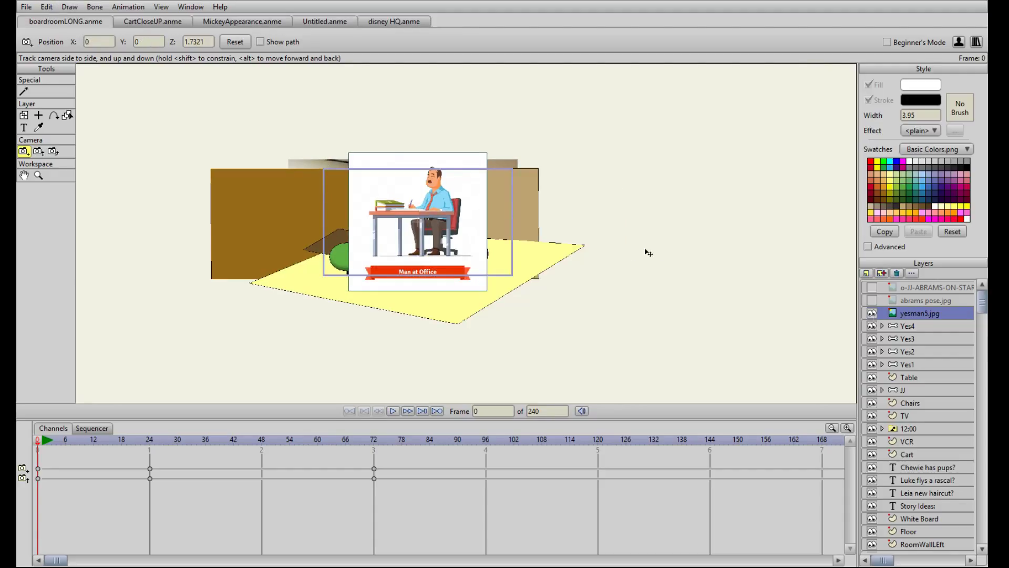
# Step: Delete the camera tracking and zoom keyframes from the boardroom scene's timeline
pyautogui.click(25, 129)
pyautogui.hotkey('ctrl', 'z')
pyautogui.moveTo(130, 492); pyautogui.dragTo(421, 450)
pyautogui.press('Delete')
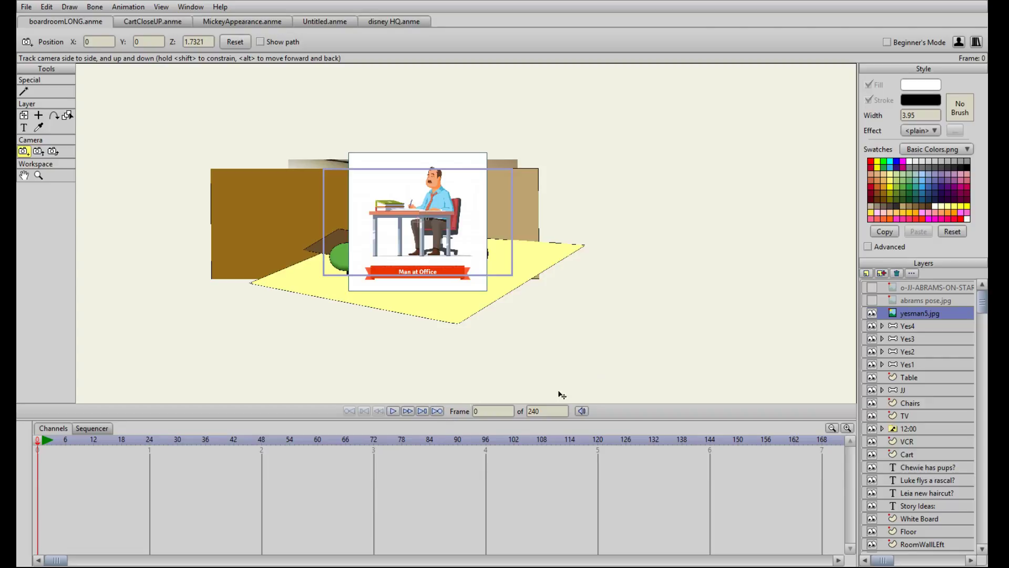
# Step: Move the yesman5.jpg reference layer over the front of the boardroom table, to about X 0.8973, Y -1.0882
pyautogui.click(917, 352)
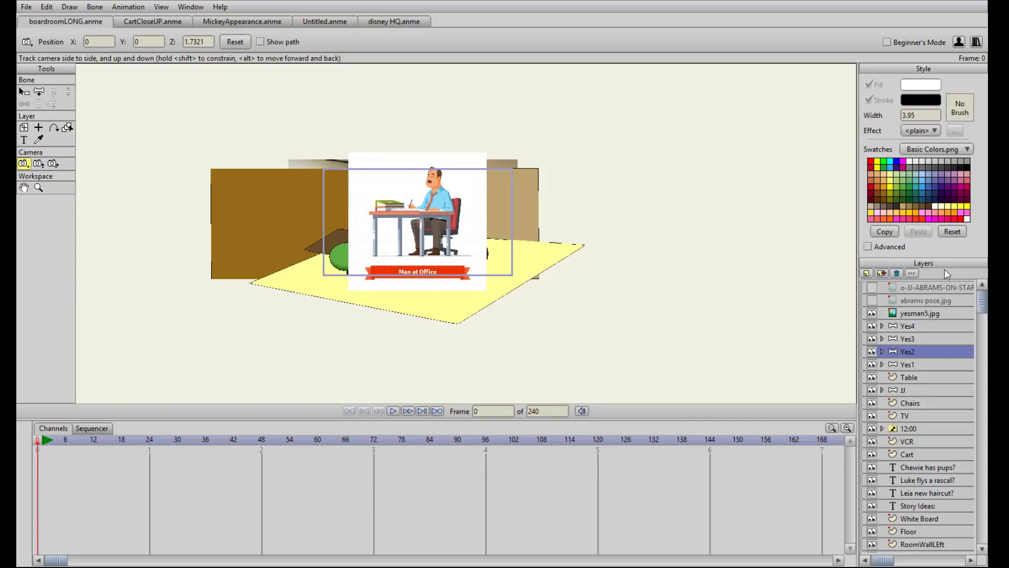
pyautogui.click(925, 313)
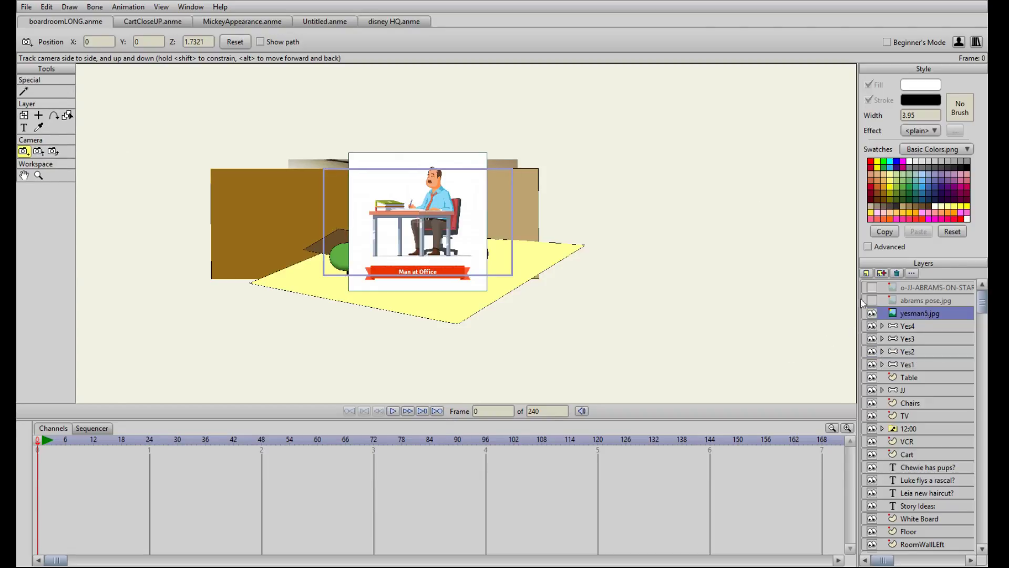
pyautogui.click(24, 115)
pyautogui.moveTo(478, 229); pyautogui.dragTo(513, 290)
pyautogui.scroll(4, 512, 287)
pyautogui.moveTo(439, 266); pyautogui.dragTo(467, 257)
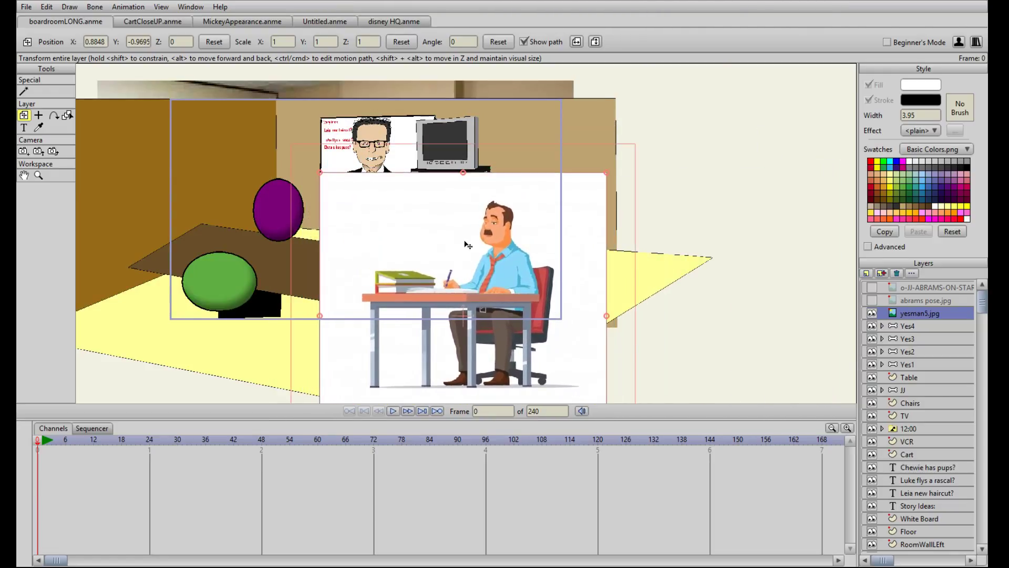
pyautogui.scroll(4, 477, 249)
pyautogui.scroll(-5, 477, 248)
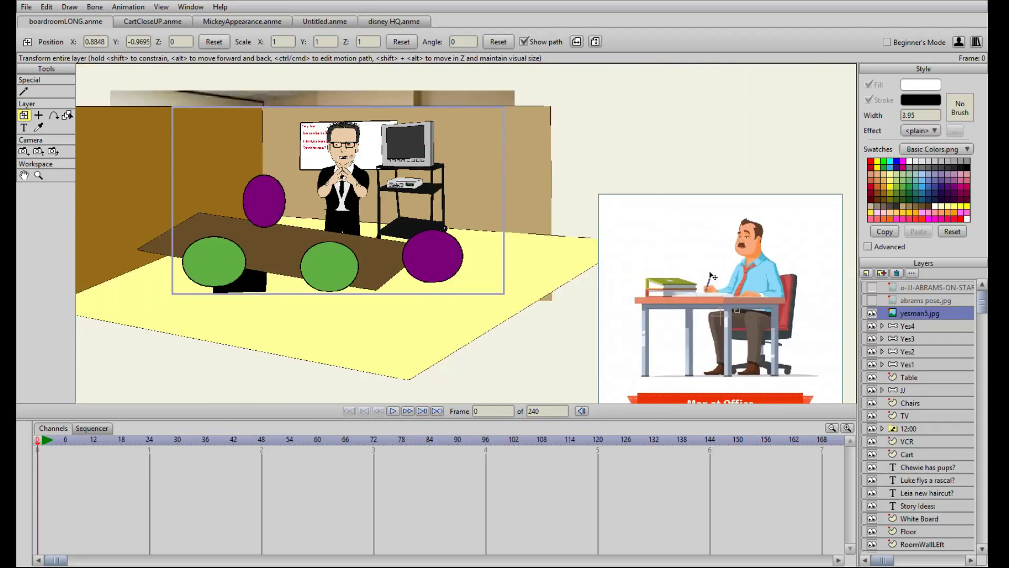
pyautogui.moveTo(477, 247); pyautogui.dragTo(417, 259)
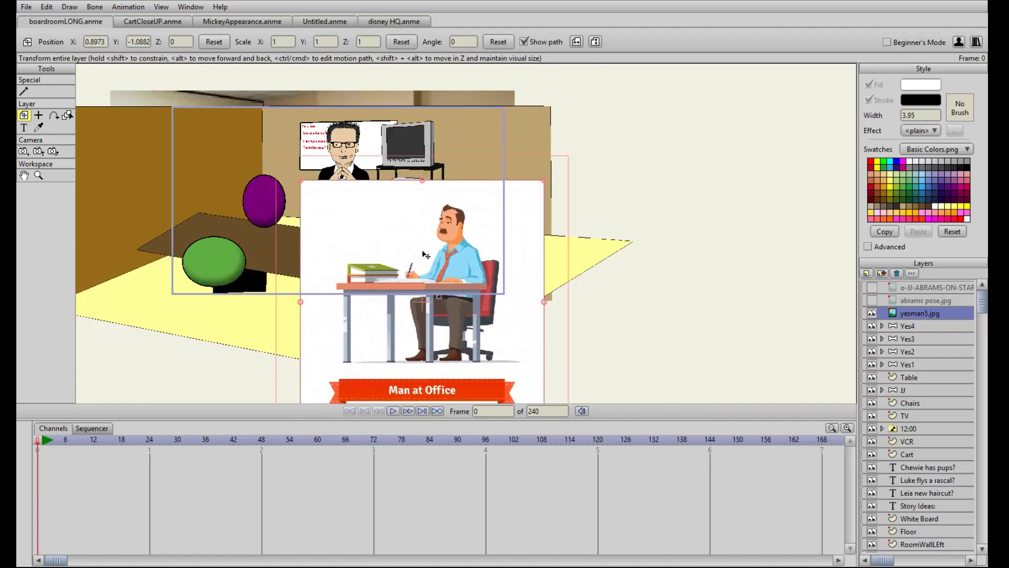
pyautogui.scroll(5, 436, 239)
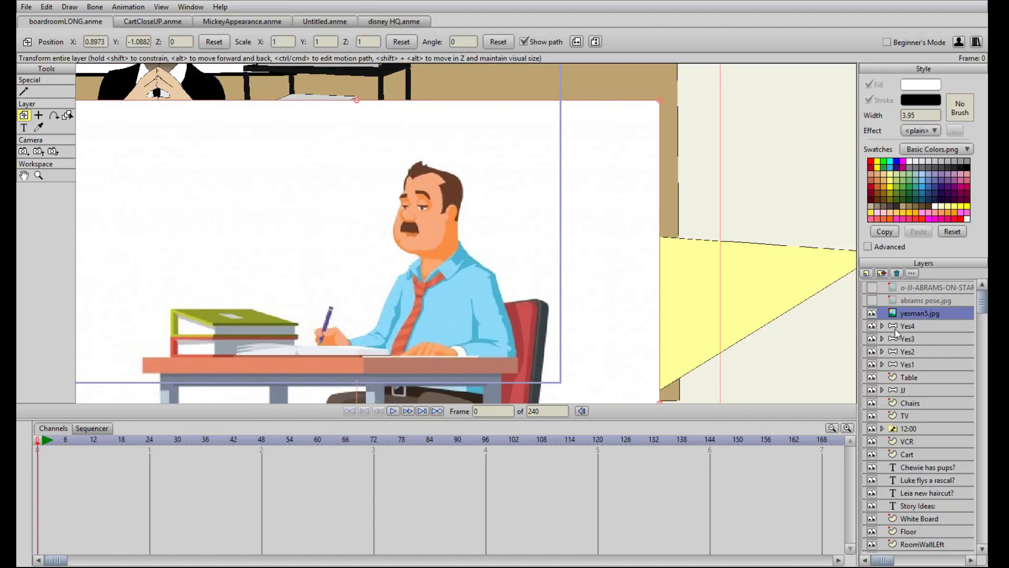
pyautogui.scroll(-5, 539, 142)
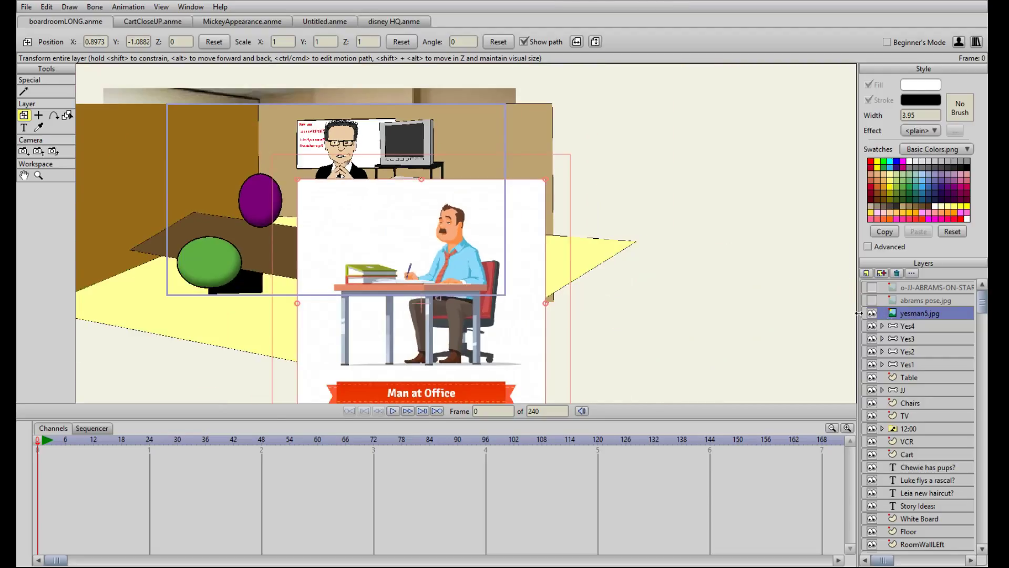
# Step: Hide the reference image, check which placeholder Yes1 is by toggling its visibility, and select the Head layer inside Yes1
pyautogui.click(872, 312)
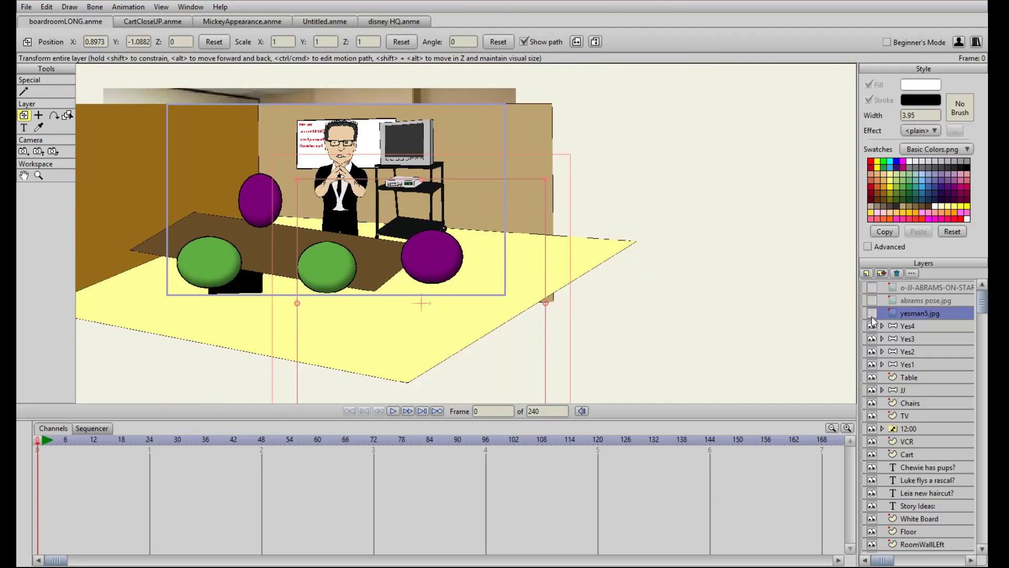
pyautogui.click(872, 364)
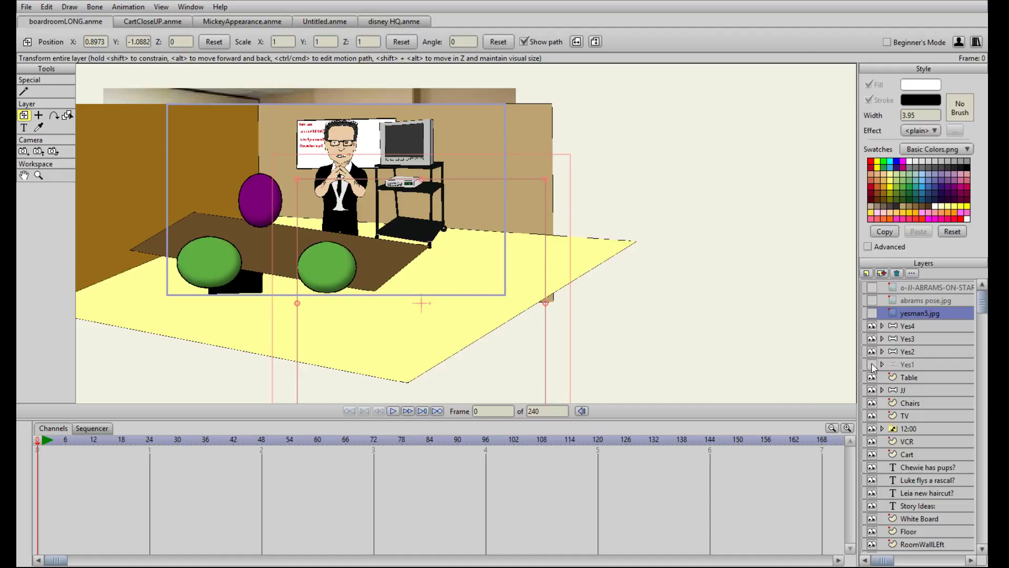
pyautogui.click(872, 364)
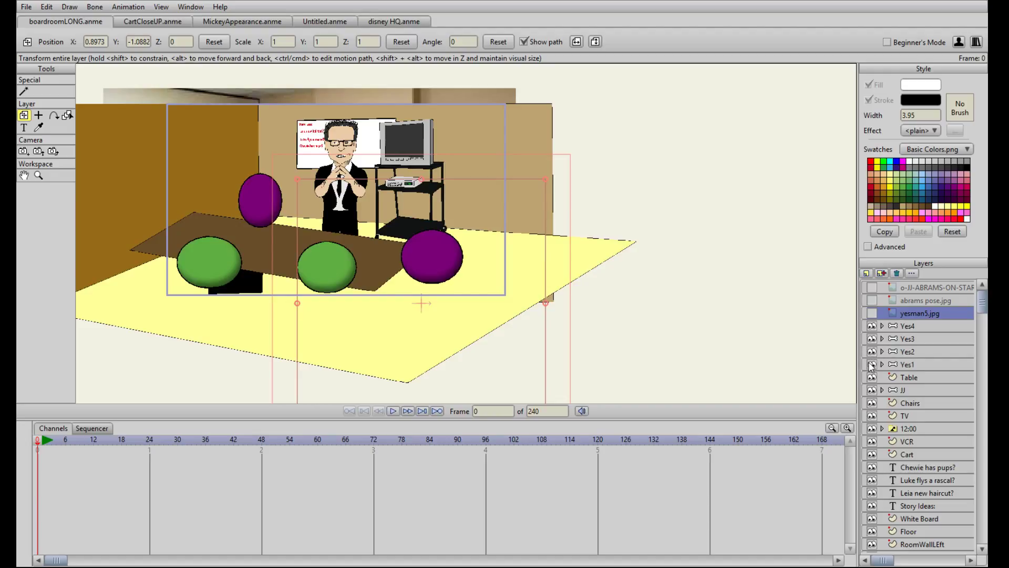
pyautogui.click(893, 365)
pyautogui.click(883, 364)
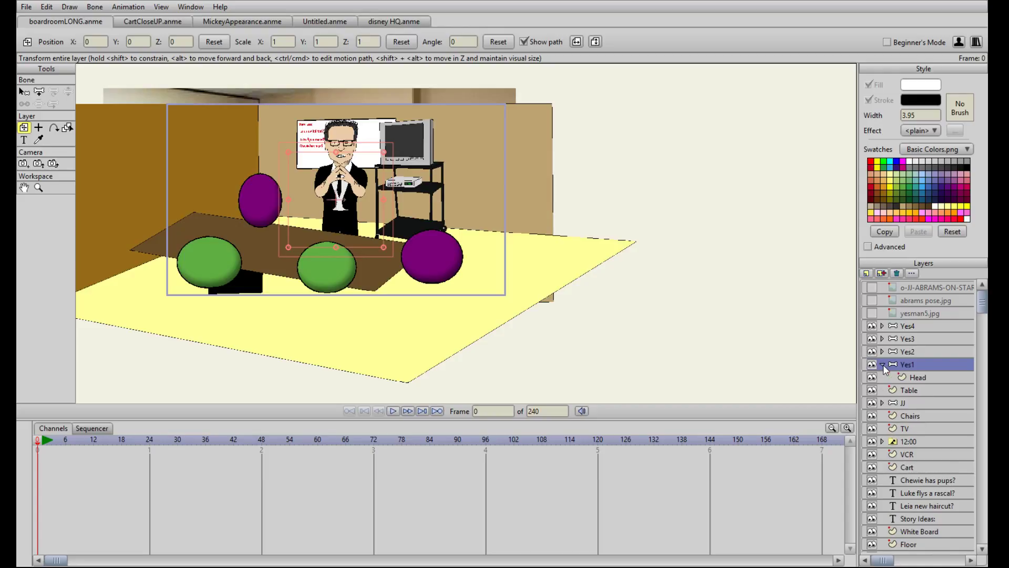
pyautogui.click(918, 377)
pyautogui.scroll(2, 561, 246)
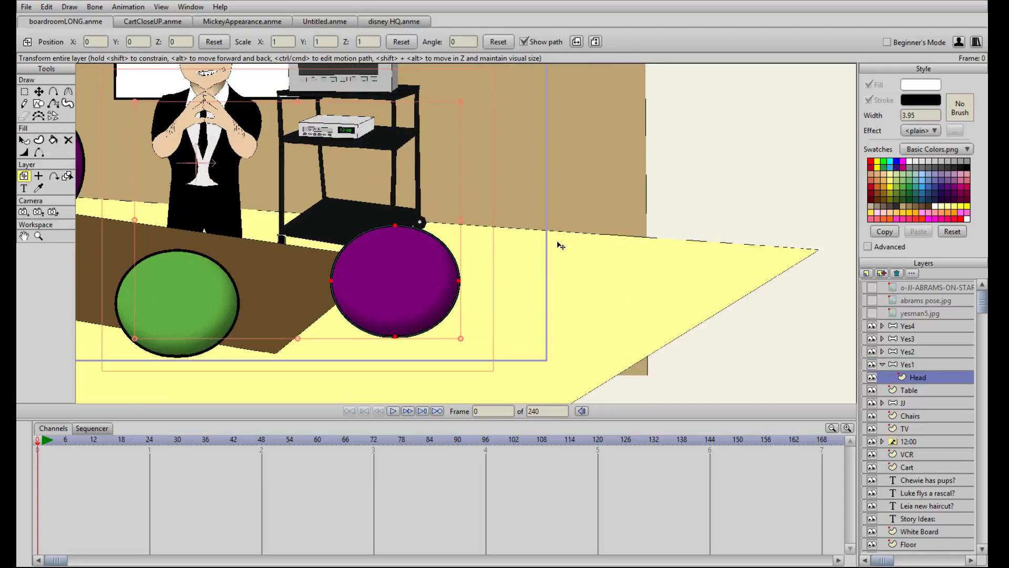
# Step: Show the reference image again and move the Head ellipse's four points onto the top and back of the man's hair
pyautogui.click(872, 314)
pyautogui.scroll(2, 526, 263)
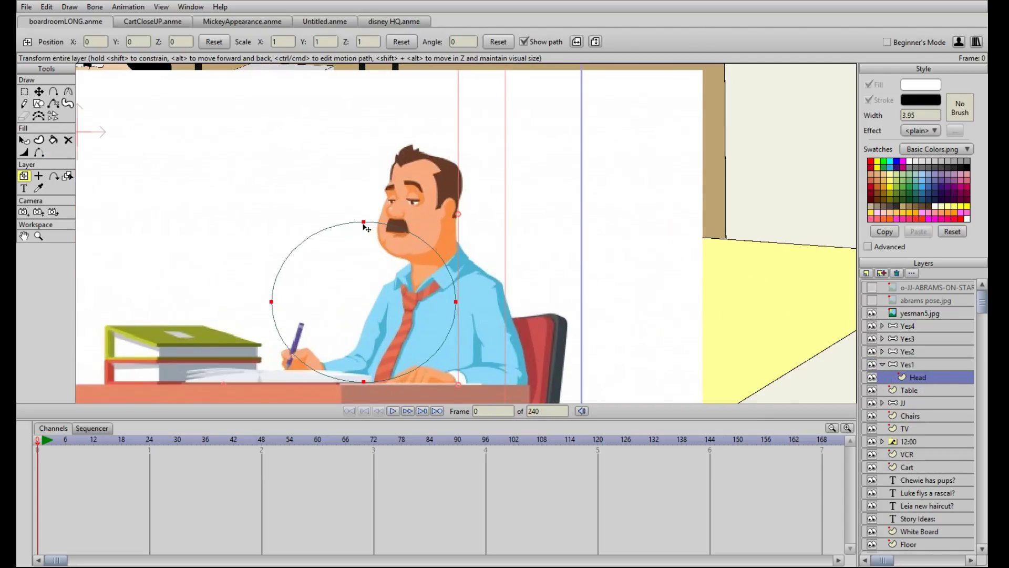
pyautogui.press('t')
pyautogui.moveTo(367, 221); pyautogui.dragTo(416, 149)
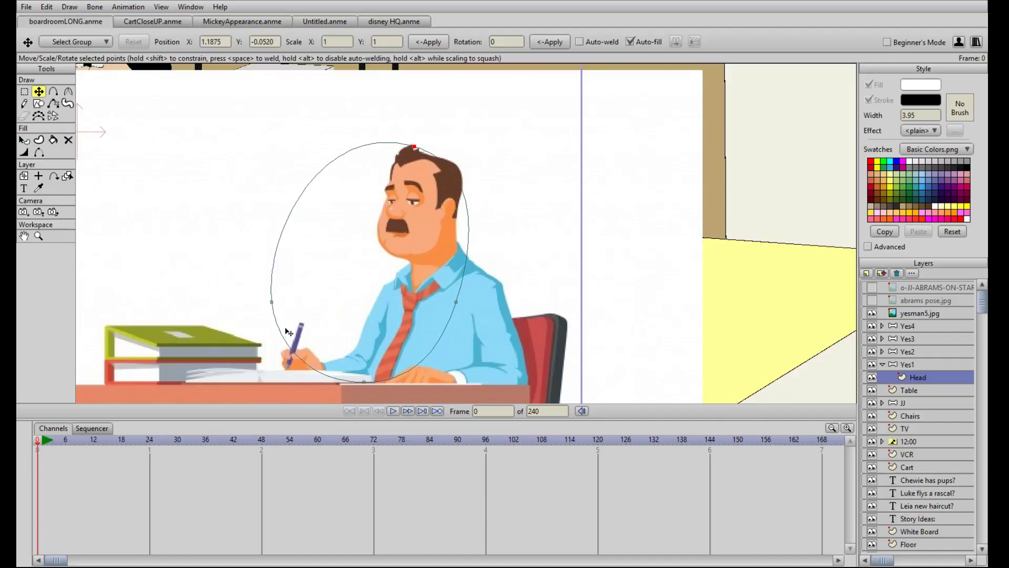
pyautogui.moveTo(272, 303); pyautogui.dragTo(396, 150)
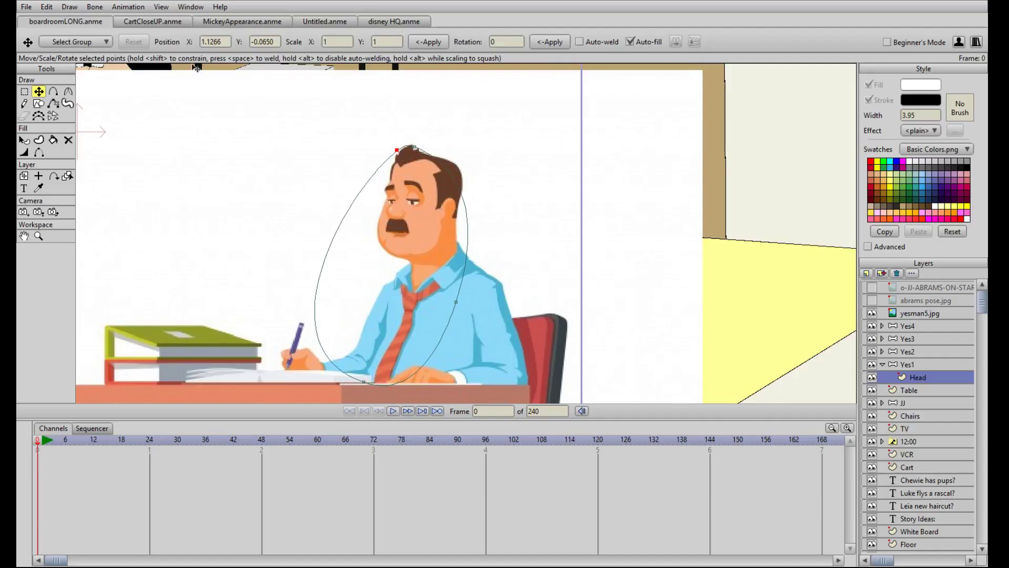
pyautogui.moveTo(459, 306); pyautogui.dragTo(458, 169)
pyautogui.moveTo(362, 385); pyautogui.dragTo(454, 215)
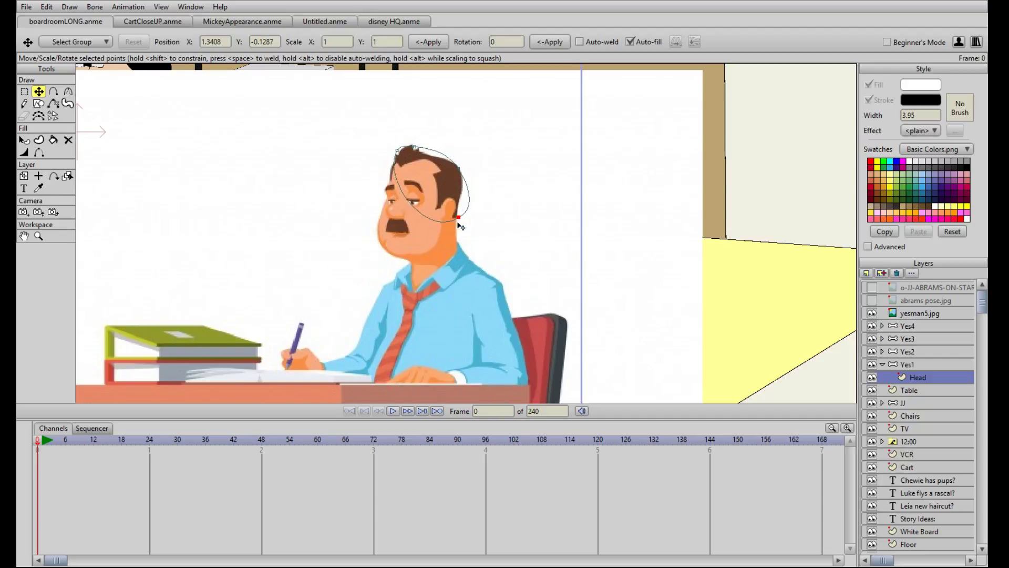
# Step: Turn the outline point at the nape into a sharp corner and fit it to the hair's lower tip
pyautogui.scroll(4, 451, 226)
pyautogui.click(68, 92)
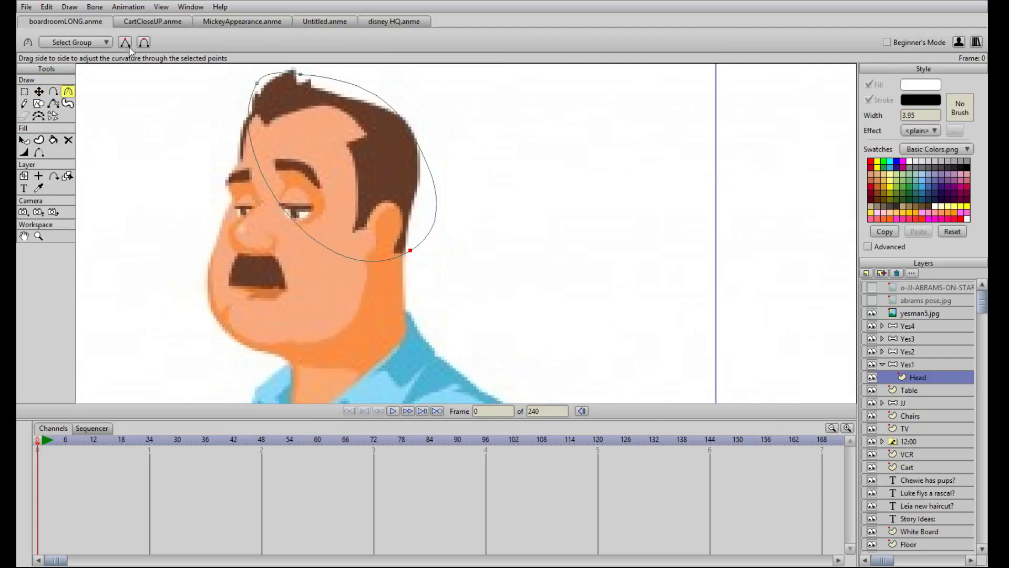
pyautogui.click(126, 44)
pyautogui.press('t')
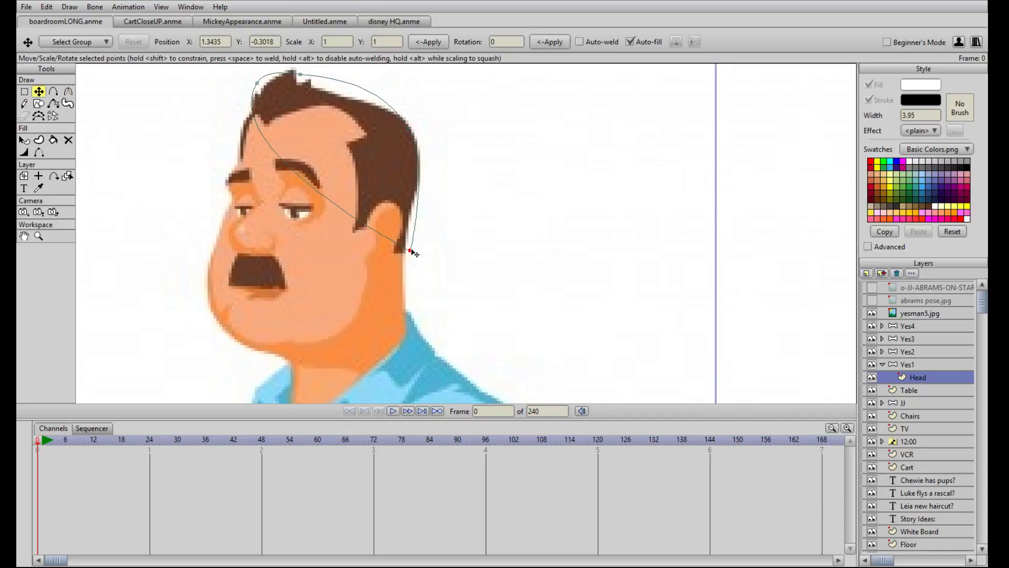
pyautogui.moveTo(406, 253); pyautogui.dragTo(407, 253)
# Step: Add points along the back of the hair and fit the outline to the back and crown
pyautogui.press('a')
pyautogui.click(414, 218)
pyautogui.press('t')
pyautogui.moveTo(413, 218); pyautogui.dragTo(411, 210)
pyautogui.press('a')
pyautogui.click(416, 162)
pyautogui.press('t')
pyautogui.moveTo(418, 160); pyautogui.dragTo(407, 121)
pyautogui.moveTo(307, 107); pyautogui.dragTo(403, 156)
# Step: Add a point on top of the hair and place it just behind the front tuft
pyautogui.press('a')
pyautogui.click(338, 129)
pyautogui.press('t')
pyautogui.moveTo(338, 129); pyautogui.dragTo(335, 139)
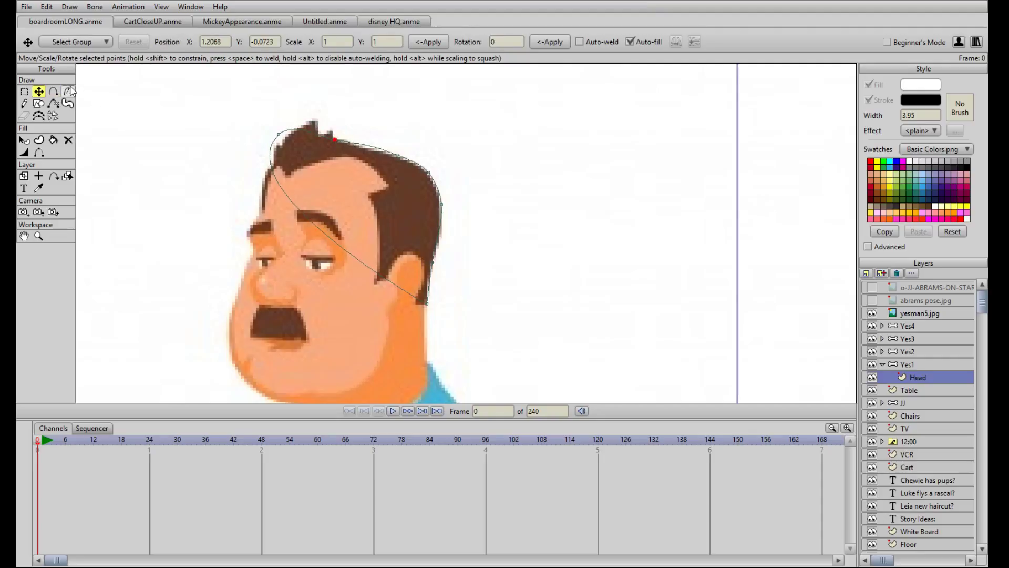
pyautogui.click(68, 91)
pyautogui.press('t')
pyautogui.moveTo(345, 147); pyautogui.dragTo(337, 140)
# Step: Add a second point at the hair's lower tip behind the ear and make it a sharp corner
pyautogui.press('a')
pyautogui.click(407, 296)
pyautogui.press('t')
pyautogui.moveTo(408, 295); pyautogui.dragTo(417, 305)
pyautogui.click(68, 91)
pyautogui.click(124, 42)
pyautogui.press('t')
# Step: Add points that bend the hair outline up behind the ear and over its top
pyautogui.press('a')
pyautogui.click(393, 290)
pyautogui.press('t')
pyautogui.moveTo(394, 289); pyautogui.dragTo(400, 254)
pyautogui.press('a')
pyautogui.click(419, 251)
pyautogui.press('t')
pyautogui.press('a')
pyautogui.click(403, 242)
pyautogui.press('t')
pyautogui.press('a')
pyautogui.press('t')
# Step: Add a point at the tip of the sideburn and make it a sharp corner
pyautogui.press('a')
pyautogui.click(380, 278)
pyautogui.press('t')
pyautogui.moveTo(380, 277); pyautogui.dragTo(375, 281)
pyautogui.click(68, 92)
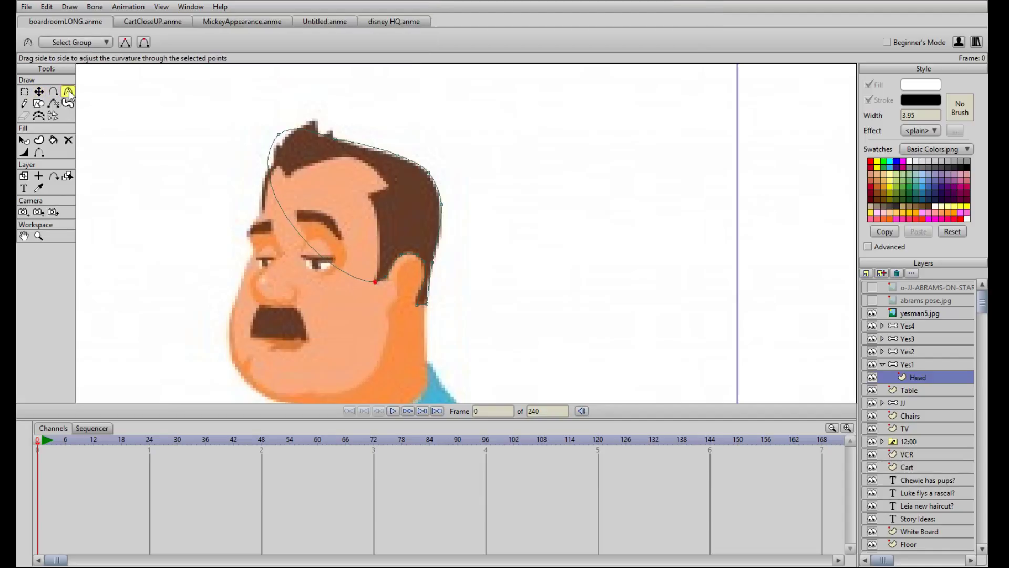
pyautogui.click(123, 44)
# Step: Trace the outline up the front edge of the sideburn to the notch at the temple
pyautogui.press('t')
pyautogui.moveTo(376, 282); pyautogui.dragTo(377, 205)
pyautogui.press('a')
pyautogui.click(358, 266)
pyautogui.press('t')
pyautogui.press('a')
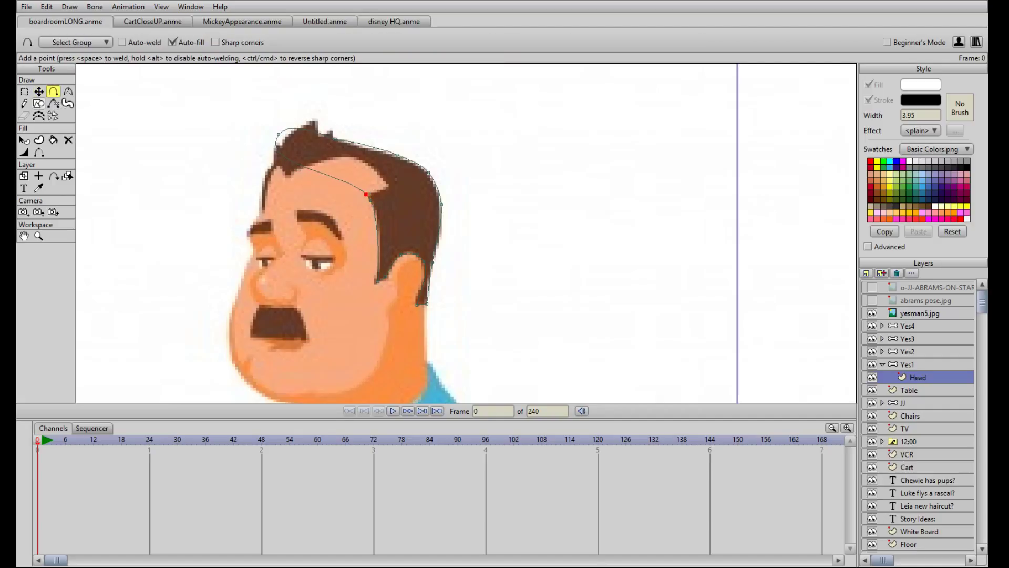
pyautogui.click(66, 92)
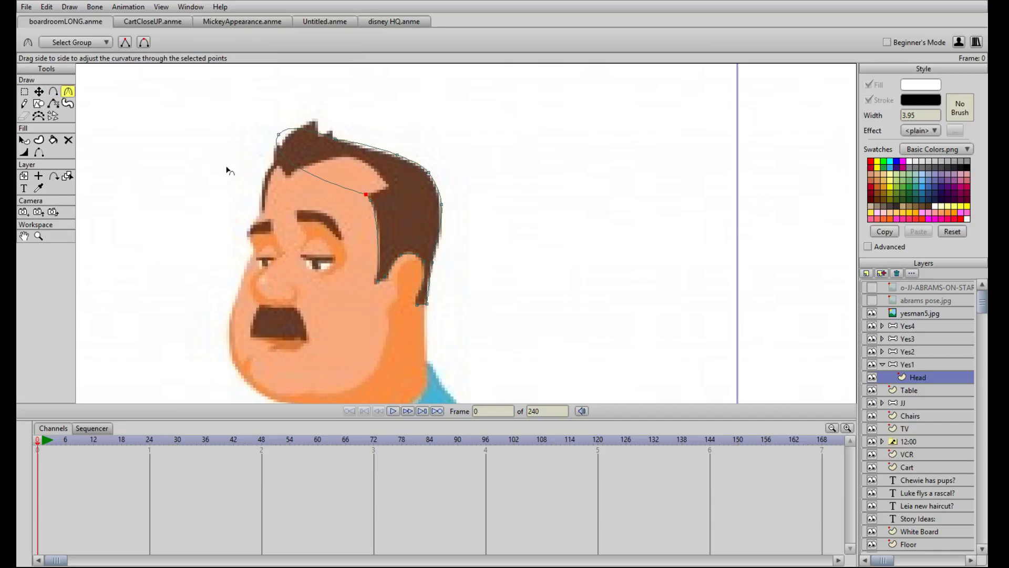
# Step: Add a point at the receding corner of the hairline above the temple and make it a sharp corner
pyautogui.scroll(4, 214, 165)
pyautogui.press('t')
pyautogui.moveTo(218, 137); pyautogui.dragTo(282, 114)
pyautogui.press('a')
pyautogui.click(177, 124)
pyautogui.press('t')
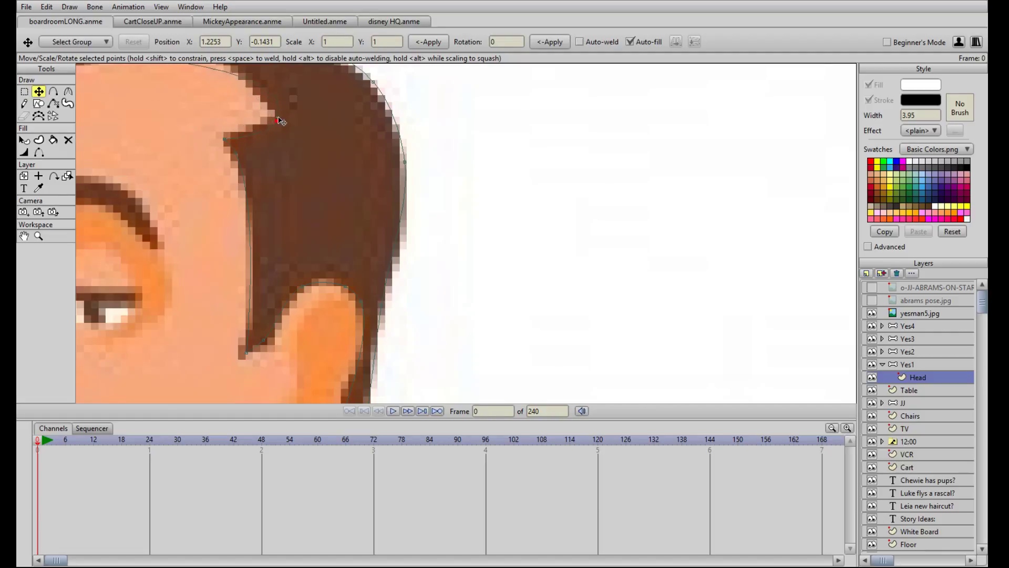
pyautogui.click(68, 91)
pyautogui.click(125, 43)
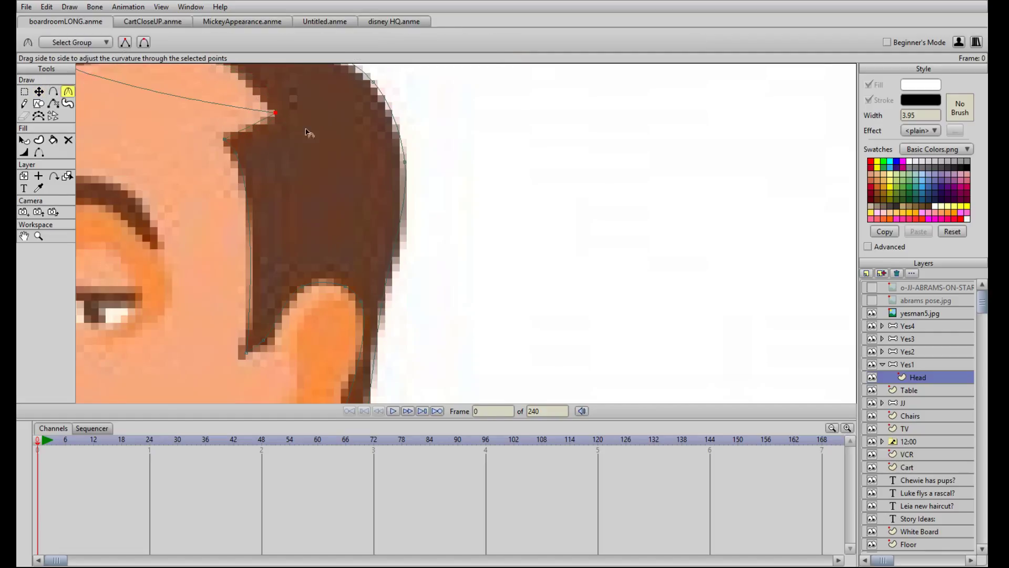
# Step: Add points that curve the hair outline from the receding corner along the forehead's hairline
pyautogui.press('t')
pyautogui.scroll(-5, 282, 155)
pyautogui.scroll(3, 295, 194)
pyautogui.moveTo(252, 143); pyautogui.dragTo(295, 188)
pyautogui.press('a')
pyautogui.press('t')
pyautogui.press('a')
pyautogui.click(243, 180)
pyautogui.press('t')
pyautogui.press('a')
pyautogui.press('t')
pyautogui.hotkey('ctrl', 'a')
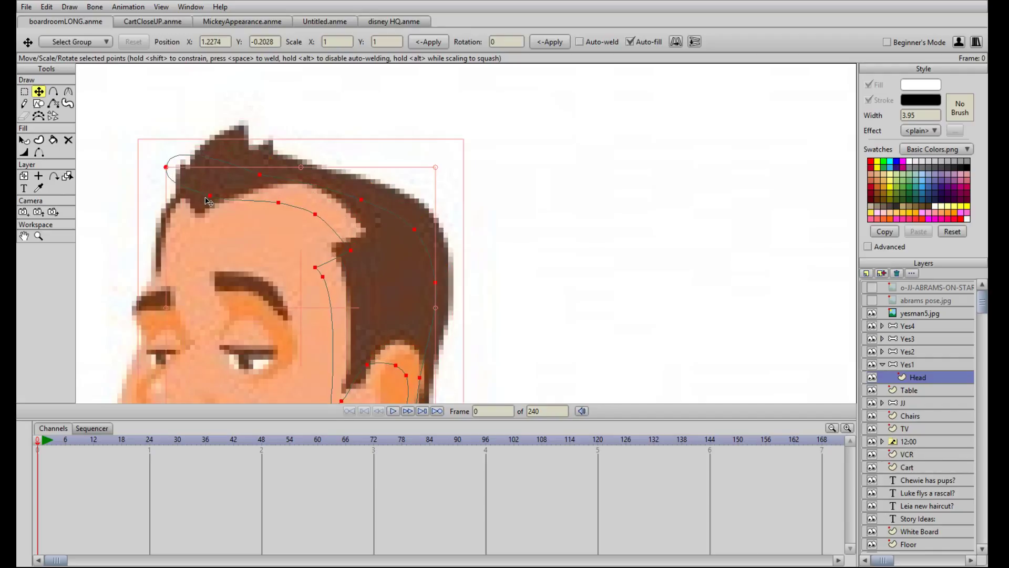
pyautogui.hotkey('ctrl', 'z')
# Step: Move the outline point to the tip of the front lock over the forehead and make it a sharp corner
pyautogui.scroll(-5, 374, 268)
pyautogui.scroll(5, 336, 286)
pyautogui.moveTo(301, 287); pyautogui.dragTo(454, 283)
pyautogui.scroll(5, 455, 282)
pyautogui.moveTo(353, 186); pyautogui.dragTo(361, 212)
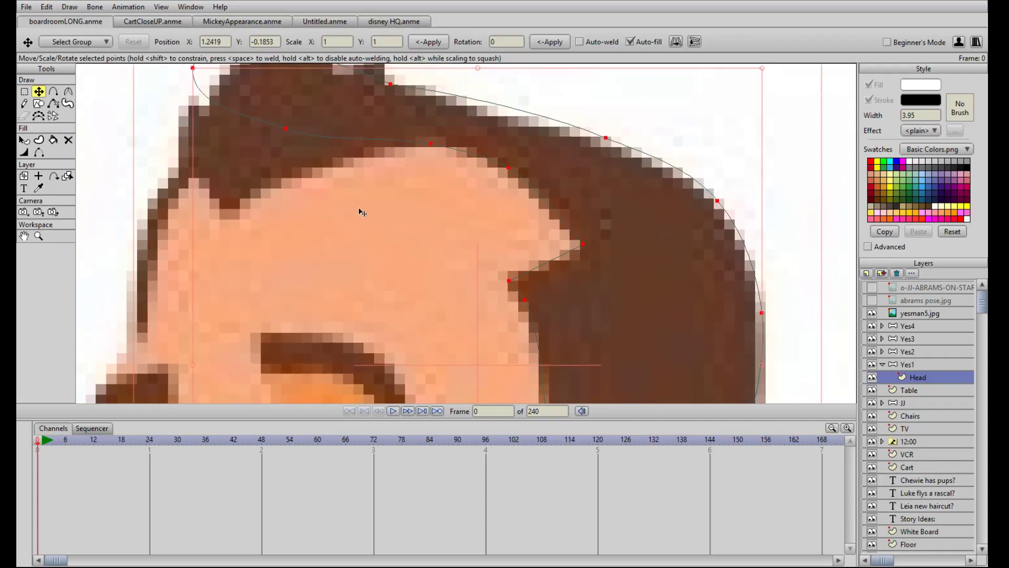
pyautogui.moveTo(282, 135); pyautogui.dragTo(231, 213)
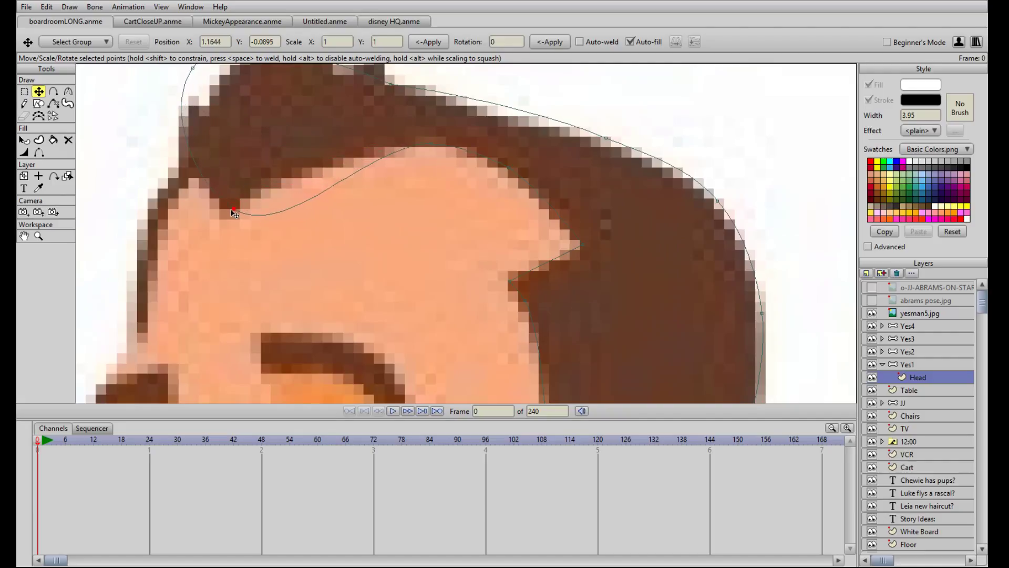
pyautogui.click(68, 92)
pyautogui.click(129, 44)
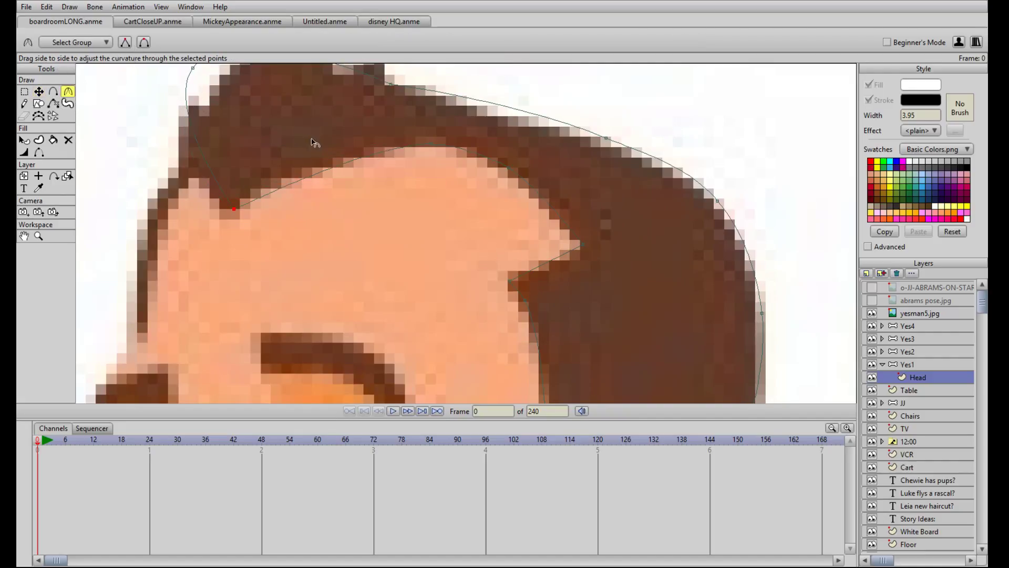
# Step: Add a point between the front lock's tip and the top of the forehead and fit it to the hairline
pyautogui.press('t')
pyautogui.press('a')
pyautogui.click(316, 174)
pyautogui.press('t')
pyautogui.moveTo(316, 174); pyautogui.dragTo(310, 166)
pyautogui.scroll(-5, 411, 212)
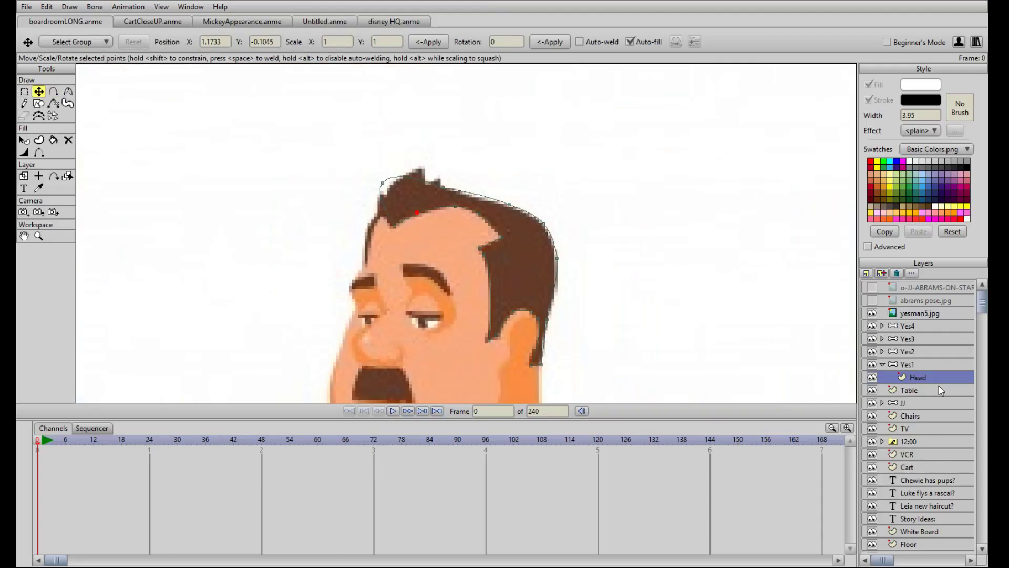
# Step: Hide the yesman5.jpg reference and give the hair shape a plain effect and a line width of 2
pyautogui.click(872, 314)
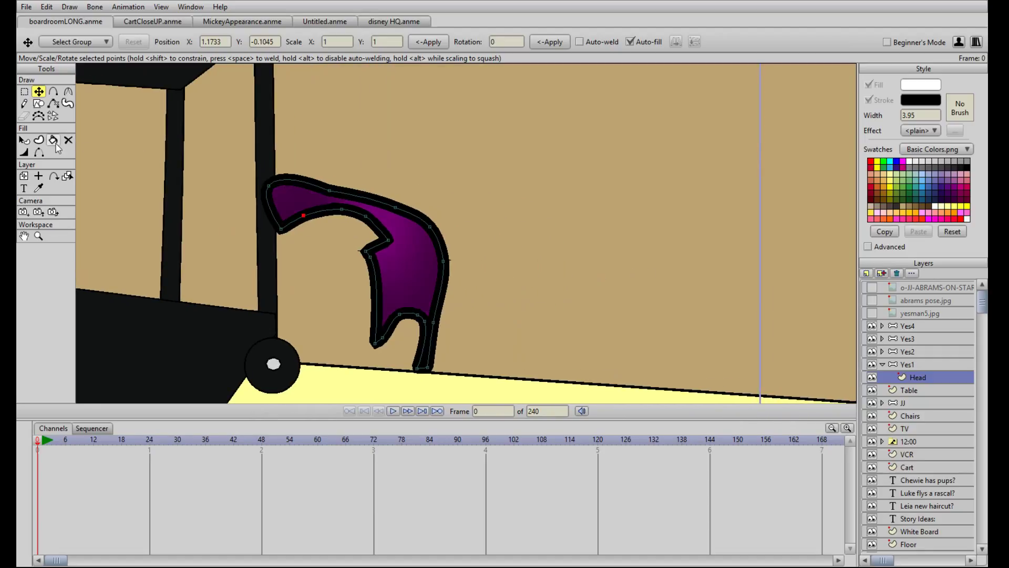
pyautogui.click(23, 140)
pyautogui.click(412, 265)
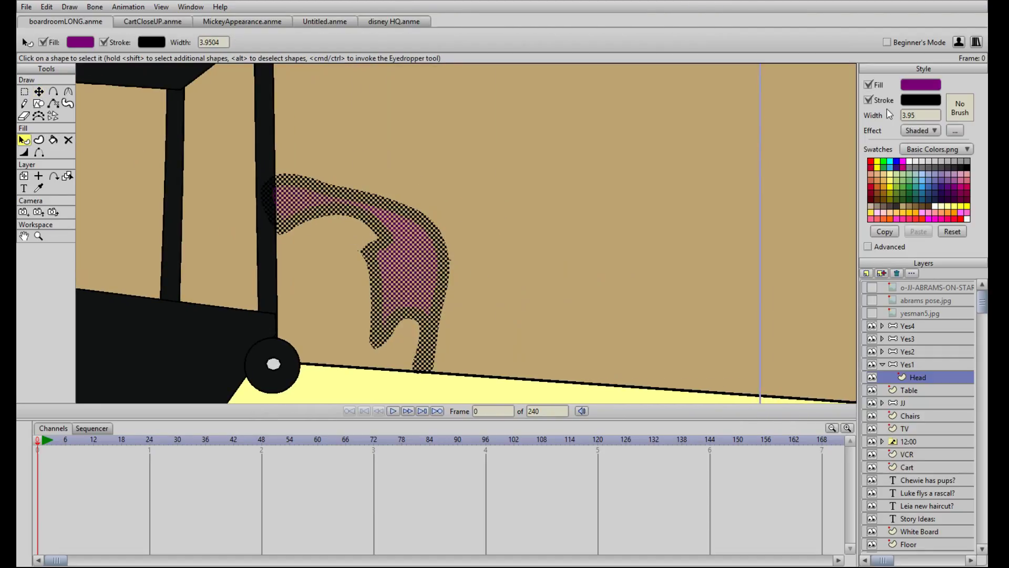
pyautogui.click(955, 149)
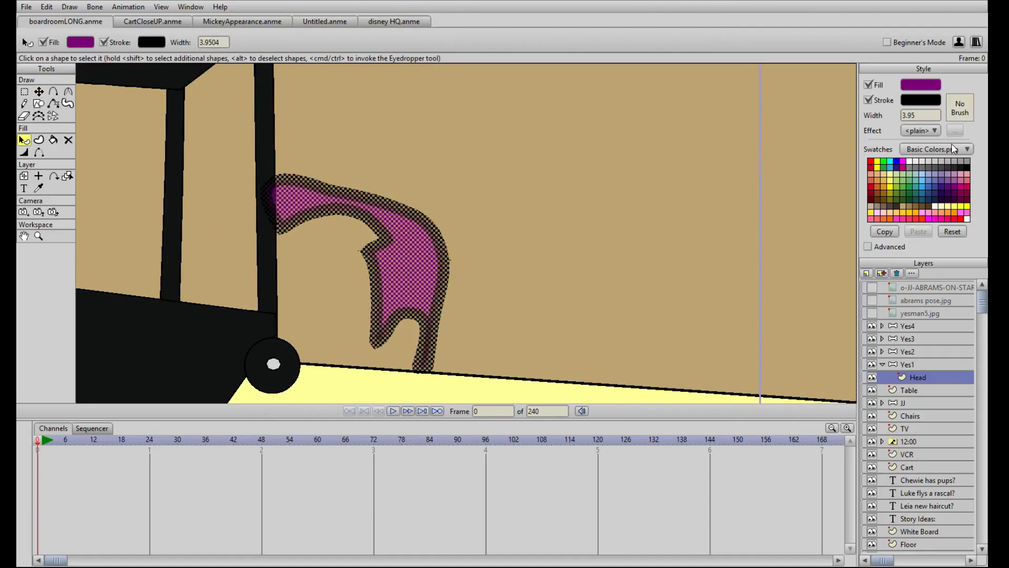
pyautogui.click(927, 119)
pyautogui.press('Return')
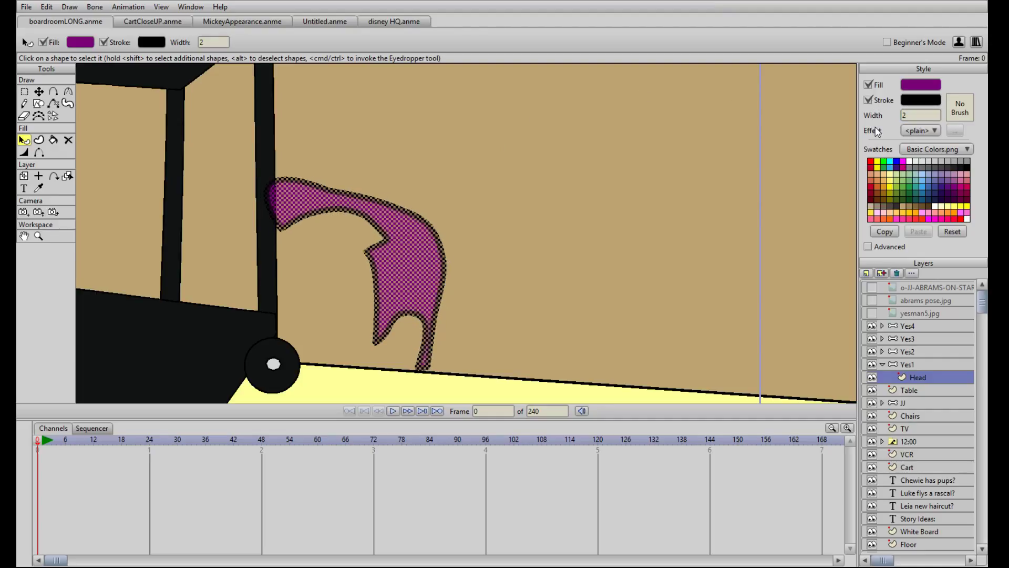
# Step: Fill the hair shape with a medium brown from the swatches
pyautogui.click(918, 208)
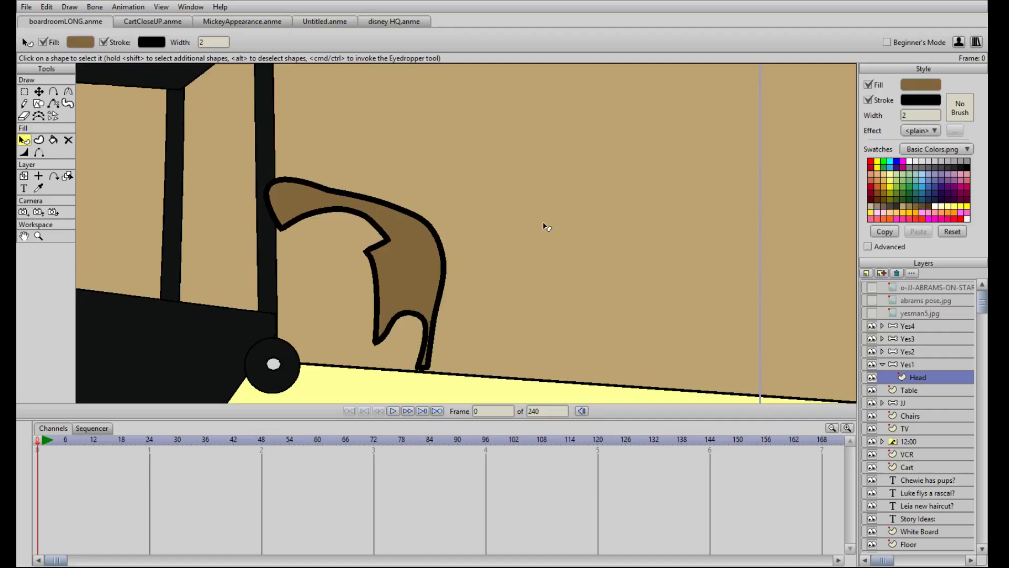
pyautogui.click(543, 225)
pyautogui.scroll(-8, 540, 223)
pyautogui.scroll(6, 540, 223)
# Step: Select the hair shape and fill it with an orange-brown swatch
pyautogui.click(420, 241)
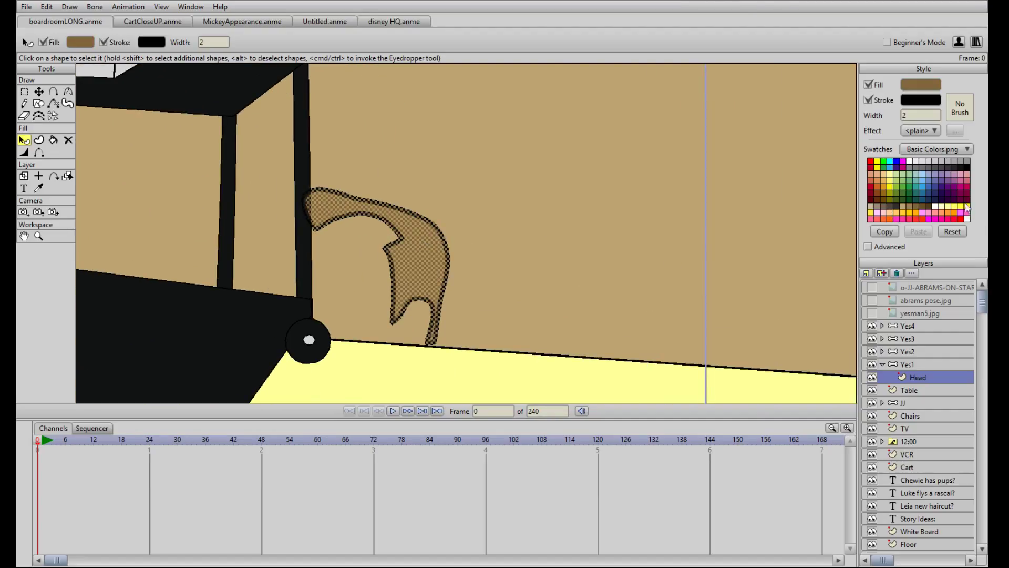
pyautogui.click(884, 197)
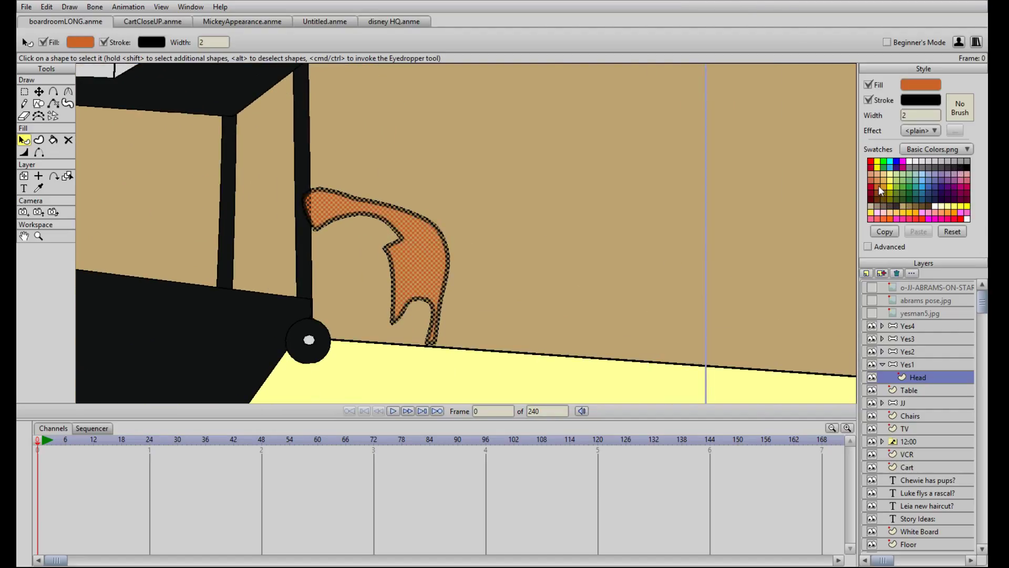
pyautogui.click(536, 235)
pyautogui.scroll(-1, 540, 238)
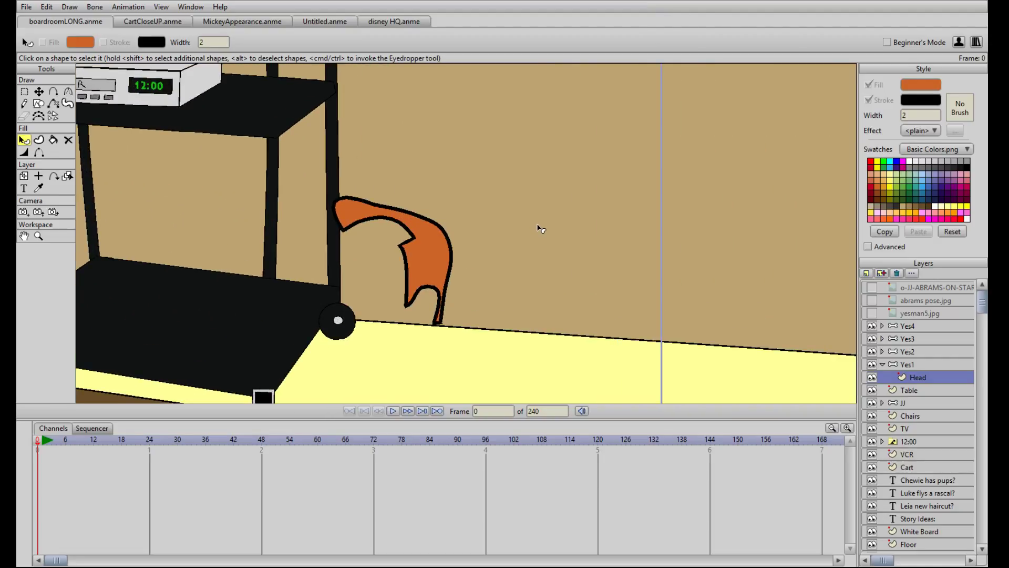
pyautogui.moveTo(494, 232); pyautogui.dragTo(525, 158)
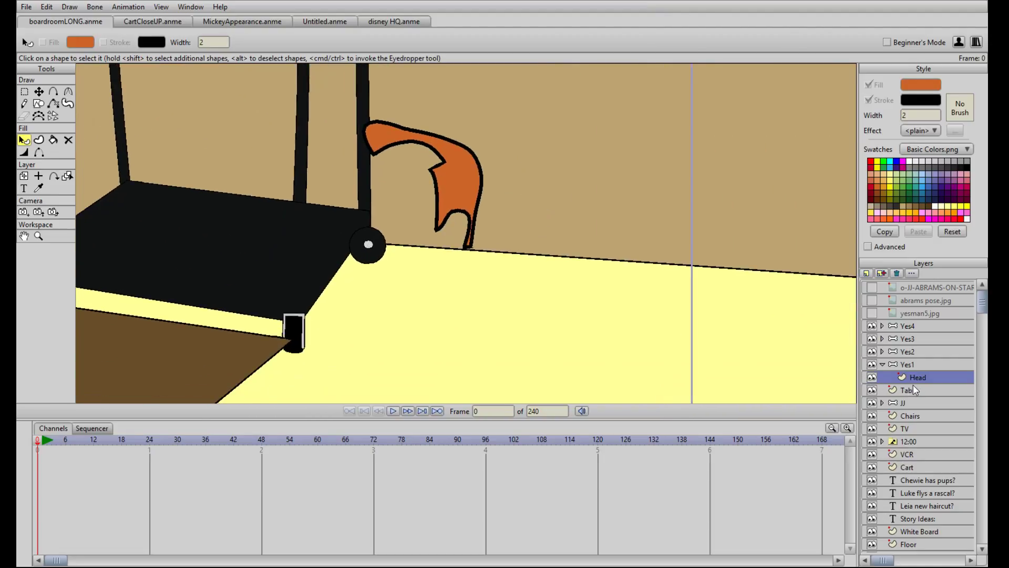
# Step: Show the yesman5.jpg reference and add a sharp-cornered outline point at the tip of the small tuft on top of the hair
pyautogui.click(873, 313)
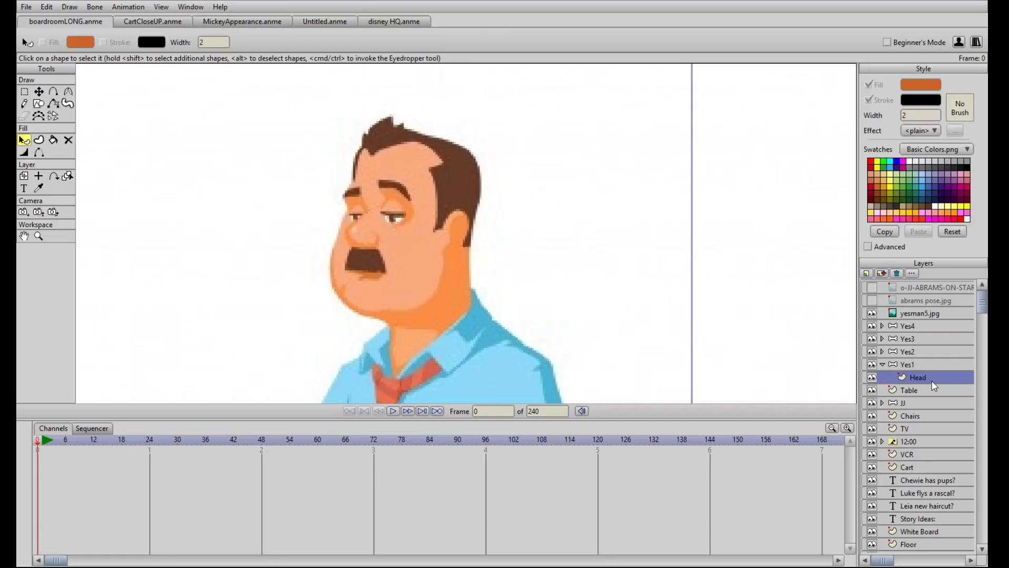
pyautogui.click(25, 92)
pyautogui.scroll(3, 371, 205)
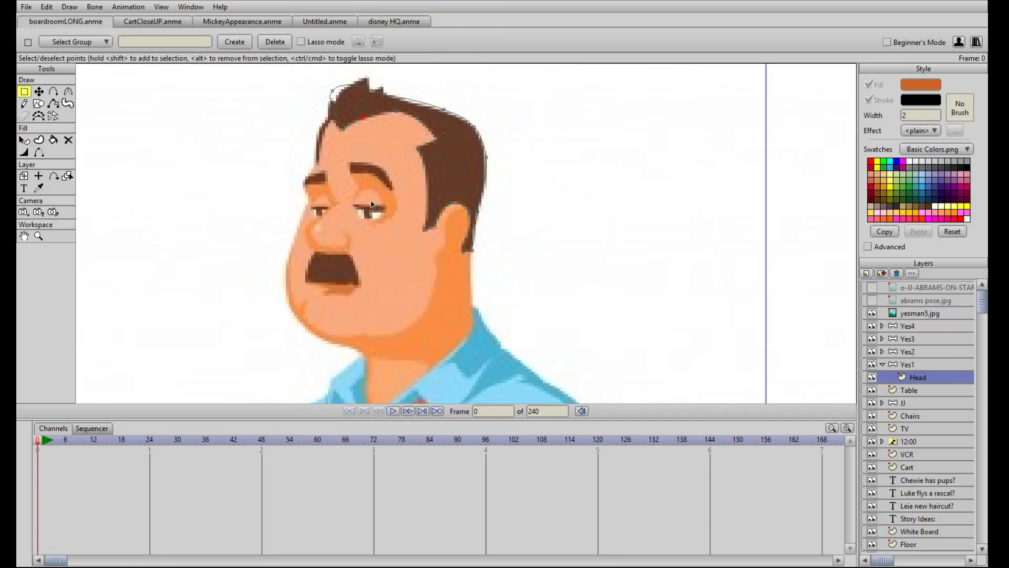
pyautogui.scroll(2, 339, 170)
pyautogui.press('t')
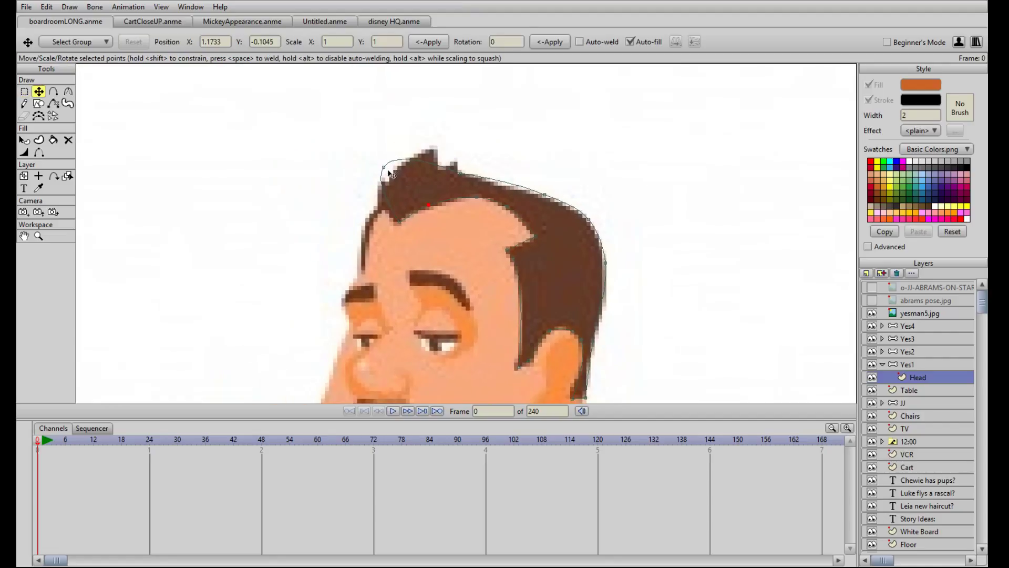
pyautogui.scroll(4, 392, 170)
pyautogui.moveTo(396, 154); pyautogui.dragTo(426, 225)
pyautogui.press('a')
pyautogui.press('t')
pyautogui.moveTo(460, 169); pyautogui.dragTo(481, 162)
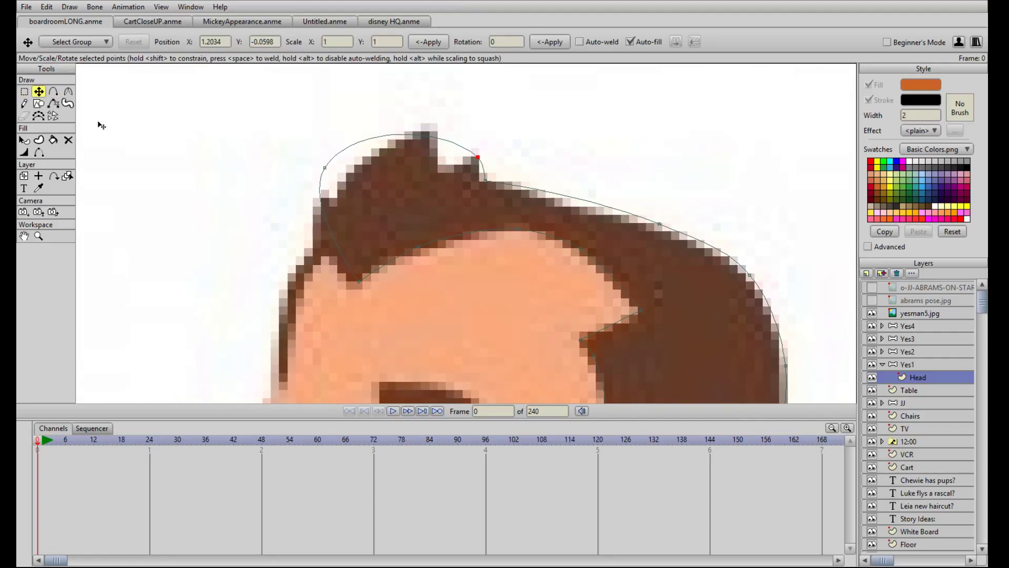
pyautogui.click(68, 92)
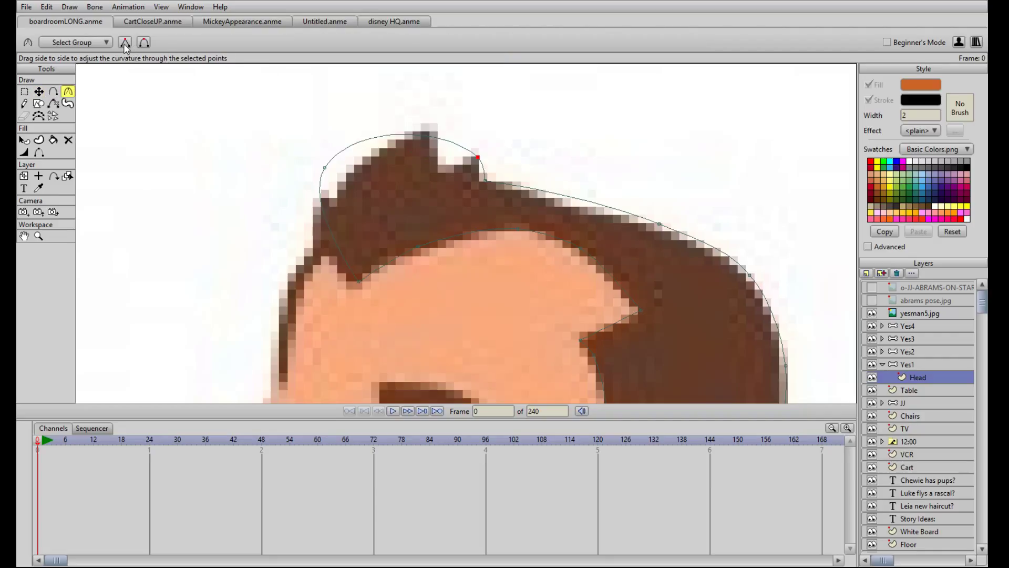
# Step: Add a point in the notch between the two tufts and move the front point to the tall tuft's tip
pyautogui.press('a')
pyautogui.click(441, 148)
pyautogui.press('t')
pyautogui.moveTo(443, 150); pyautogui.dragTo(454, 170)
pyautogui.moveTo(325, 170); pyautogui.dragTo(430, 129)
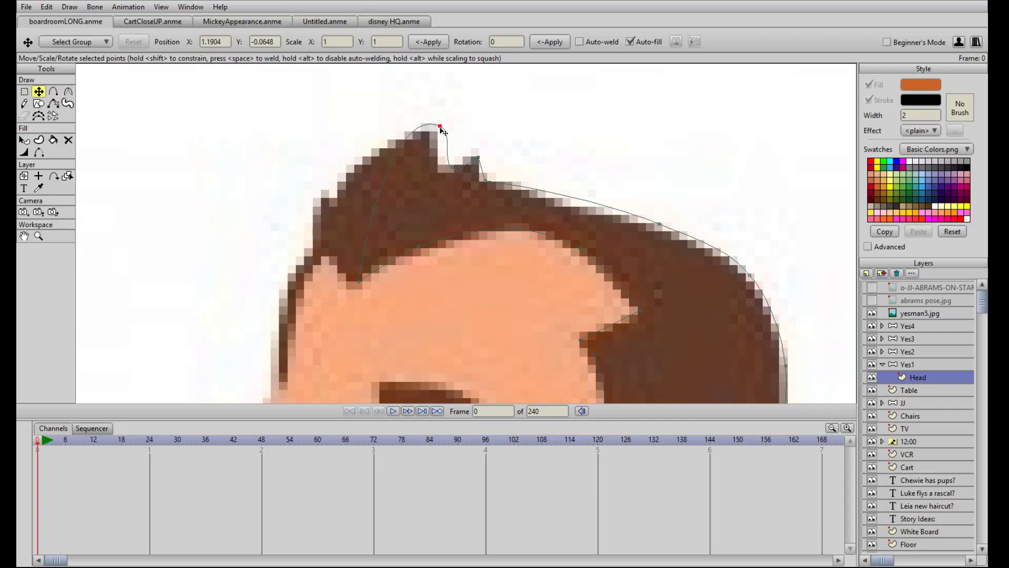
pyautogui.moveTo(453, 169); pyautogui.dragTo(441, 170)
pyautogui.moveTo(430, 129); pyautogui.dragTo(436, 129)
# Step: Pull an outline point down to the lower end of the thin strand beside the forehead and make it a sharp corner
pyautogui.press('a')
pyautogui.press('t')
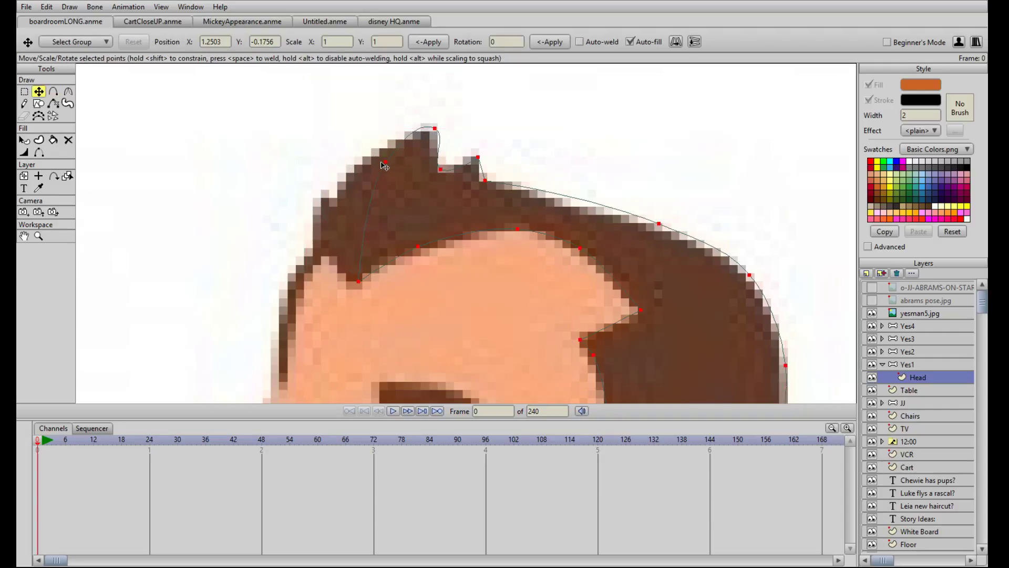
pyautogui.click(377, 169)
pyautogui.moveTo(377, 168); pyautogui.dragTo(363, 323)
pyautogui.press('a')
pyautogui.click(317, 249)
pyautogui.press('t')
pyautogui.click(319, 246)
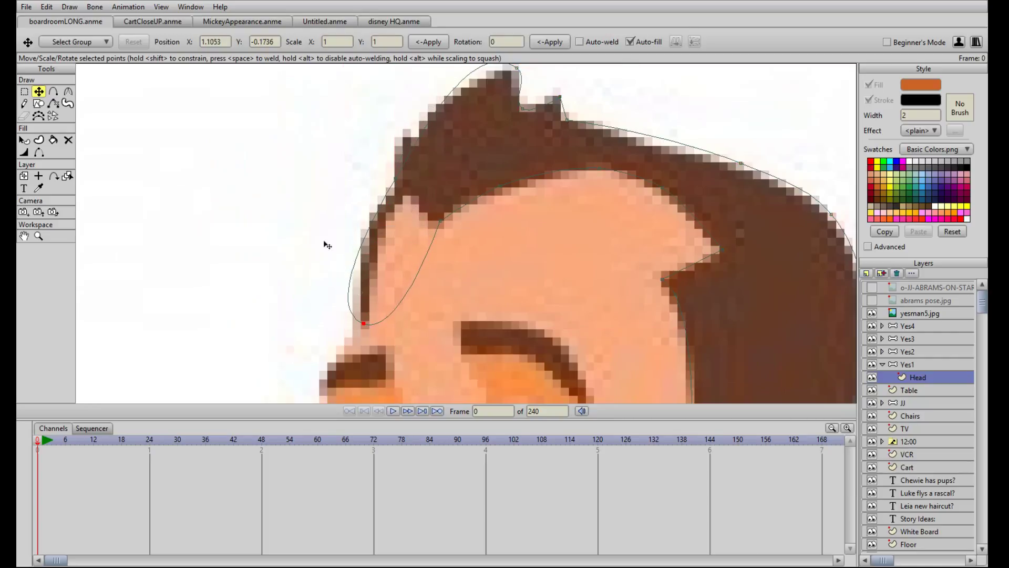
pyautogui.click(68, 91)
pyautogui.click(127, 43)
# Step: Add a second sharp-cornered point beside the first at the lower end of the thin strand
pyautogui.press('a')
pyautogui.click(396, 285)
pyautogui.press('t')
pyautogui.moveTo(396, 284); pyautogui.dragTo(372, 325)
pyautogui.click(68, 91)
pyautogui.click(125, 42)
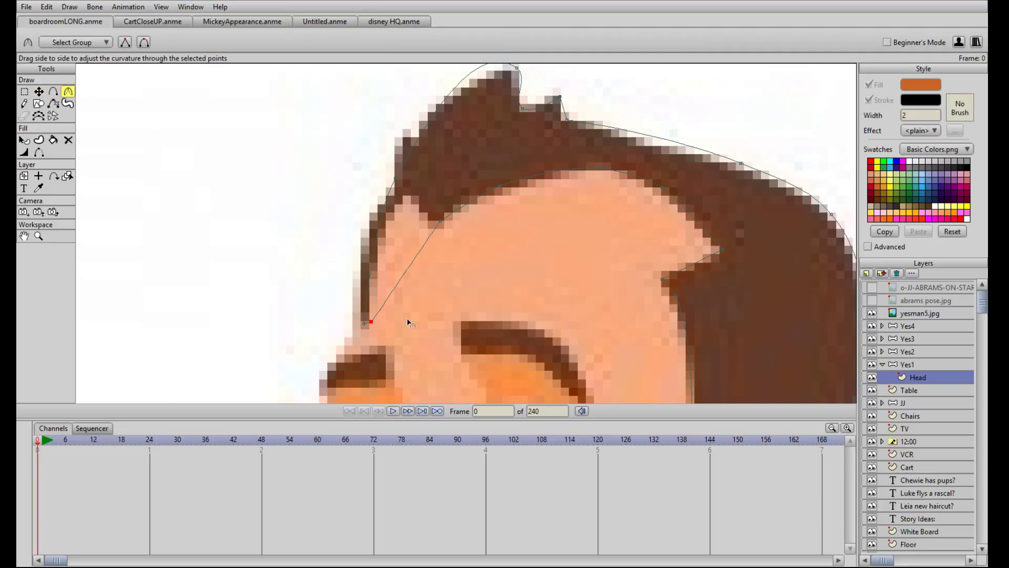
# Step: Add points that fit the outline to the edges of the thin strand up to the front of the hairline
pyautogui.press('a')
pyautogui.click(411, 260)
pyautogui.press('t')
pyautogui.moveTo(412, 258); pyautogui.dragTo(362, 240)
pyautogui.press('a')
pyautogui.click(390, 185)
pyautogui.press('t')
pyautogui.click(390, 187)
# Step: Shape the hair's front edge with points at the step below the tall tuft
pyautogui.moveTo(398, 177); pyautogui.dragTo(400, 139)
pyautogui.press('a')
pyautogui.click(411, 164)
pyautogui.press('t')
pyautogui.press('a')
pyautogui.click(428, 100)
pyautogui.press('t')
pyautogui.moveTo(429, 101); pyautogui.dragTo(420, 132)
pyautogui.scroll(-3, 519, 173)
pyautogui.scroll(4, 437, 267)
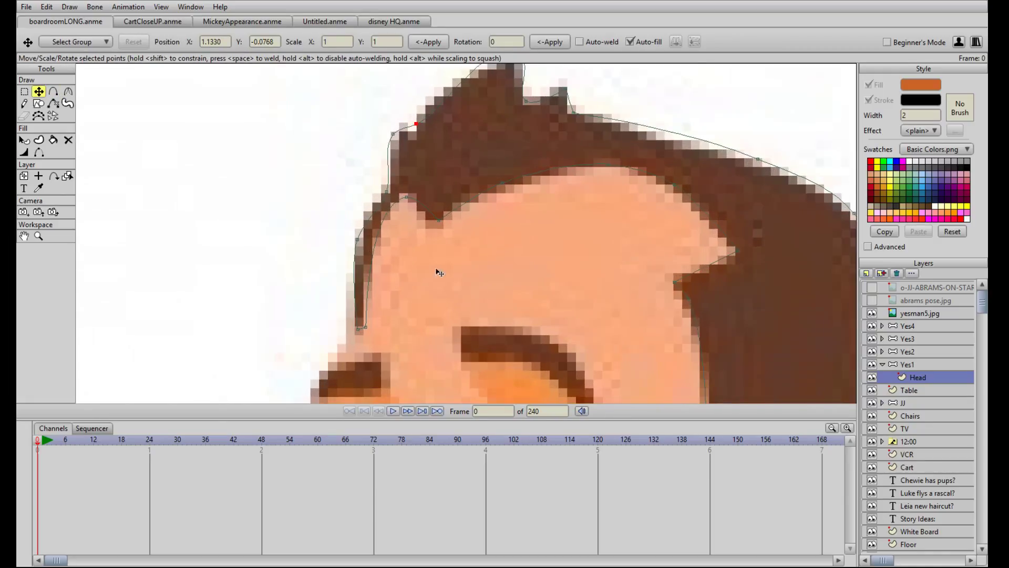
# Step: Nudge the points at the thin strand's end, outer edge and inner top to match the reference
pyautogui.moveTo(358, 330)
pyautogui.mouseDown()
pyautogui.moveTo(365, 319)
pyautogui.moveTo(356, 332)
pyautogui.mouseUp()
pyautogui.moveTo(362, 241); pyautogui.dragTo(365, 243)
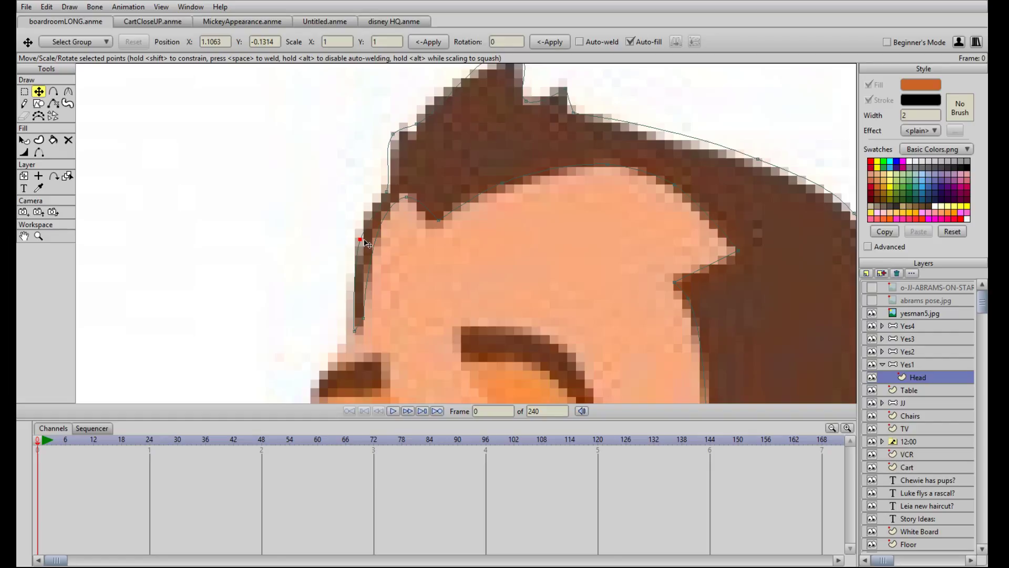
pyautogui.moveTo(408, 196); pyautogui.dragTo(408, 197)
pyautogui.scroll(-5, 469, 271)
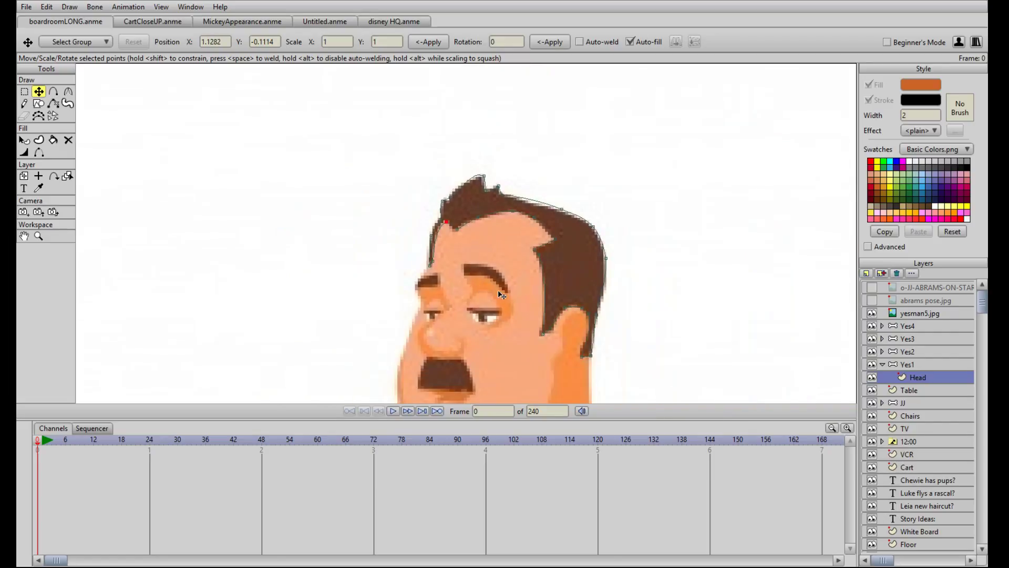
# Step: Draw a rectangle over the eyebrow nearer the ear and move its corners to the eyebrow's ends
pyautogui.scroll(-3, 502, 296)
pyautogui.scroll(8, 502, 295)
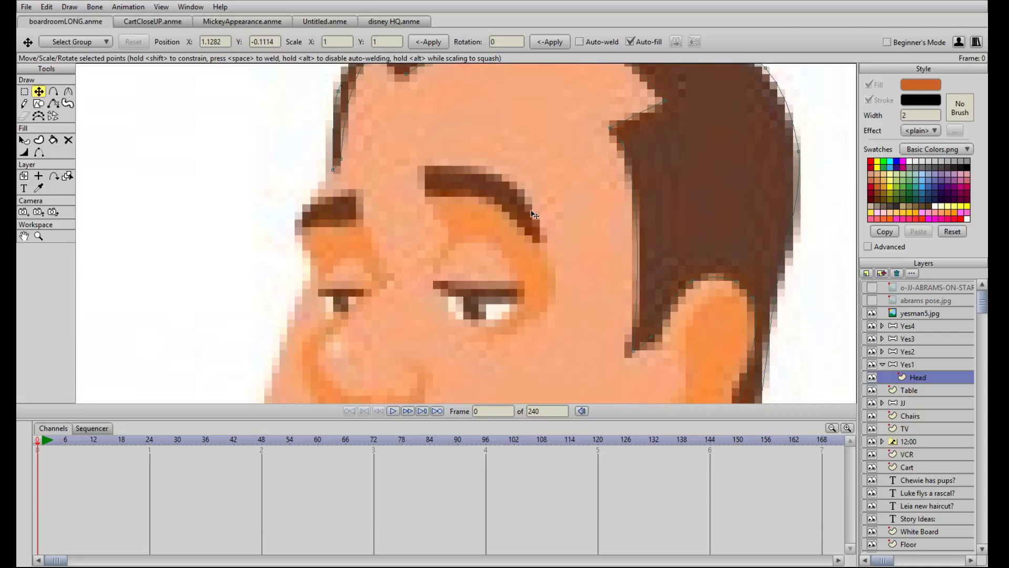
pyautogui.click(39, 103)
pyautogui.click(144, 42)
pyautogui.moveTo(364, 197); pyautogui.dragTo(477, 242)
pyautogui.press('t')
pyautogui.moveTo(365, 241); pyautogui.dragTo(362, 222)
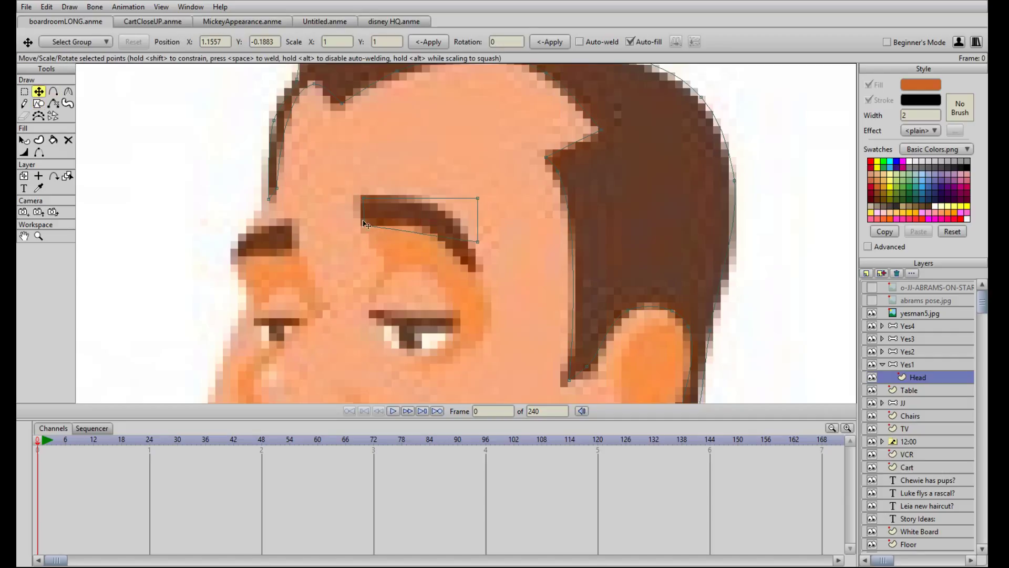
pyautogui.moveTo(475, 243); pyautogui.dragTo(468, 270)
pyautogui.moveTo(479, 199); pyautogui.dragTo(486, 270)
# Step: Add a point on the upper and lower edges of the eyebrow outline and bend them to the eyebrow's arch
pyautogui.press('a')
pyautogui.click(424, 233)
pyautogui.press('t')
pyautogui.moveTo(424, 234); pyautogui.dragTo(443, 207)
pyautogui.press('a')
pyautogui.click(414, 246)
pyautogui.press('t')
pyautogui.moveTo(414, 246); pyautogui.dragTo(427, 226)
pyautogui.scroll(-5, 427, 225)
pyautogui.scroll(4, 428, 225)
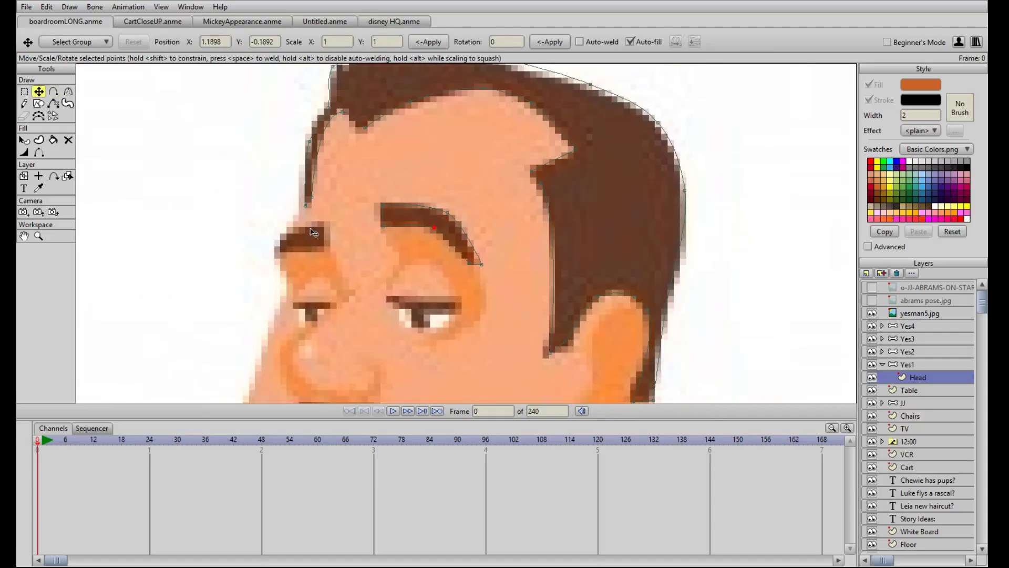
# Step: Duplicate the eyebrow outline, flip the copy horizontally and place it over the far eyebrow
pyautogui.moveTo(311, 229); pyautogui.dragTo(353, 221)
pyautogui.click(442, 216)
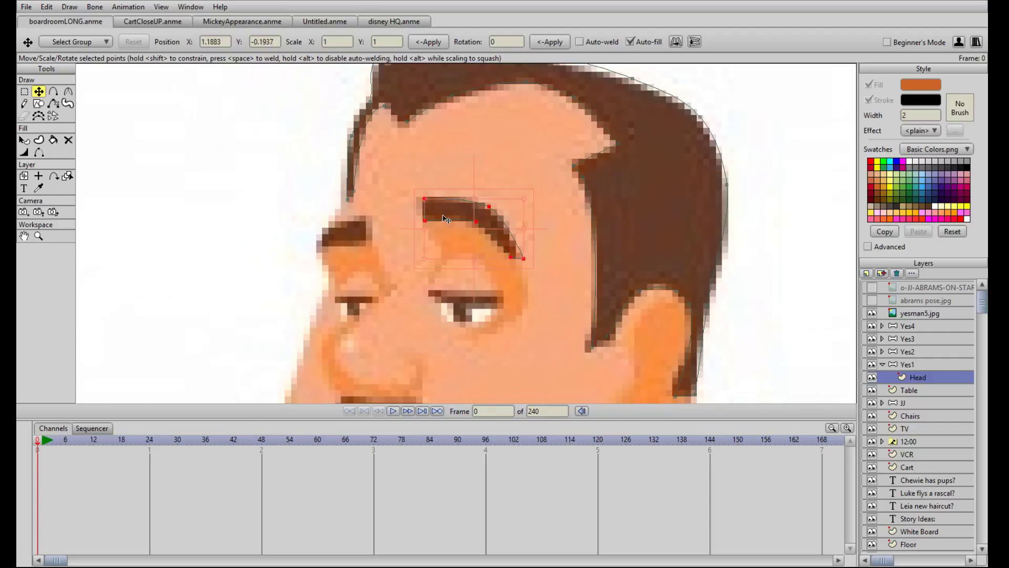
pyautogui.moveTo(456, 215); pyautogui.dragTo(335, 227)
pyautogui.scroll(2, 390, 223)
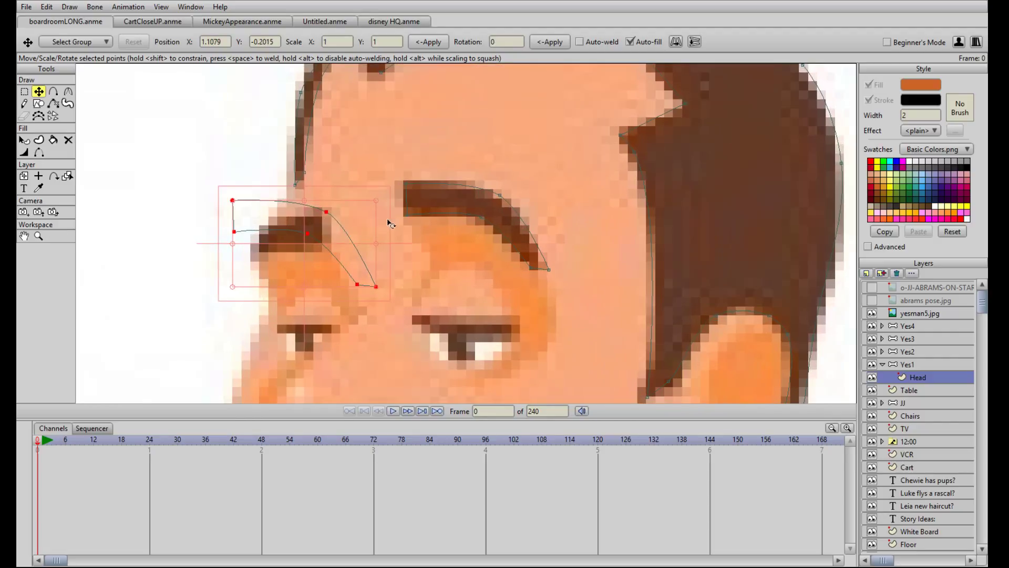
pyautogui.click(676, 41)
pyautogui.moveTo(340, 208); pyautogui.dragTo(290, 225)
pyautogui.moveTo(406, 243); pyautogui.dragTo(464, 192)
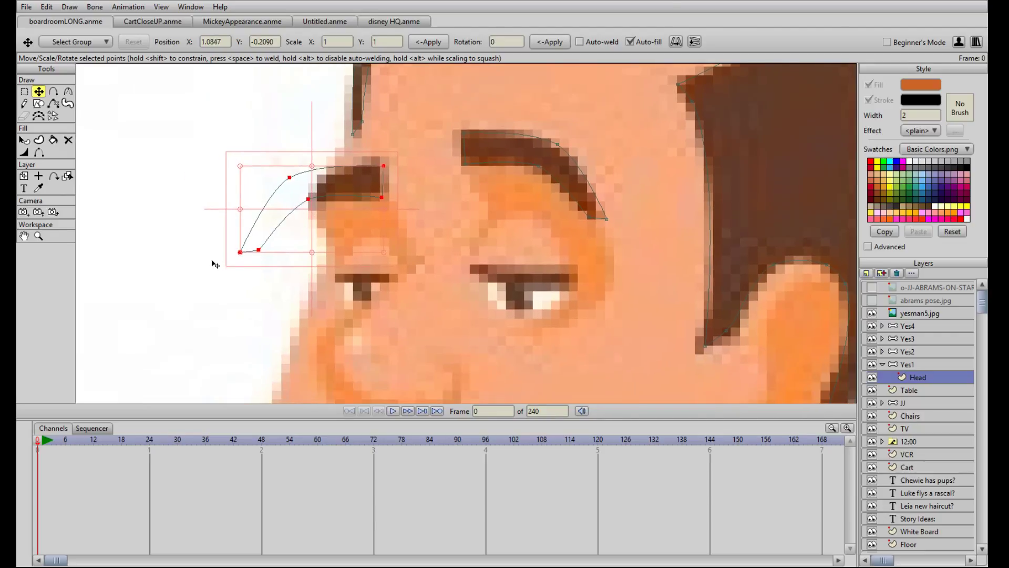
# Step: Move the points of the copied outline so that it fits the shorter far eyebrow
pyautogui.press('g')
pyautogui.moveTo(203, 278); pyautogui.dragTo(288, 240)
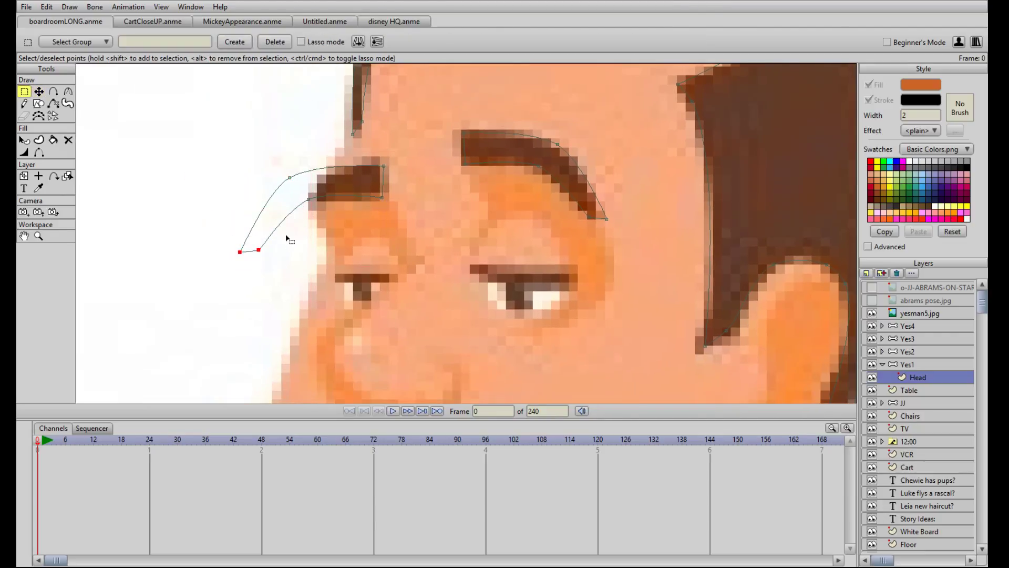
pyautogui.press('t')
pyautogui.moveTo(309, 199); pyautogui.dragTo(347, 198)
pyautogui.moveTo(289, 179); pyautogui.dragTo(346, 168)
pyautogui.moveTo(258, 250); pyautogui.dragTo(326, 209)
pyautogui.moveTo(241, 252); pyautogui.dragTo(330, 202)
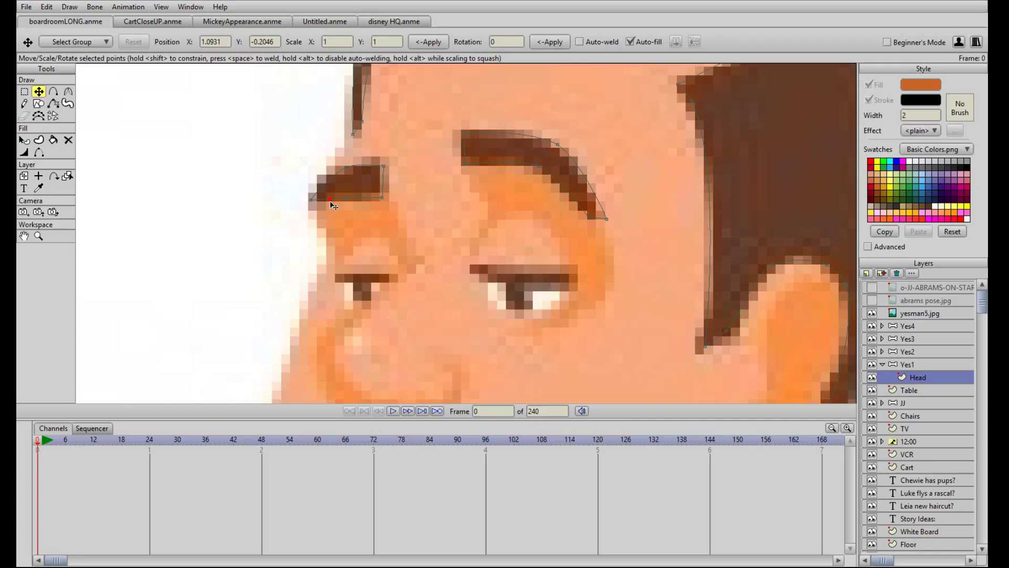
pyautogui.moveTo(348, 193); pyautogui.dragTo(384, 195)
# Step: Duplicate the near eyebrow outline, place the copy over the moustache and flip it over
pyautogui.scroll(-3, 382, 167)
pyautogui.scroll(-4, 540, 255)
pyautogui.scroll(5, 535, 253)
pyautogui.click(482, 196)
pyautogui.moveTo(548, 292); pyautogui.dragTo(552, 205)
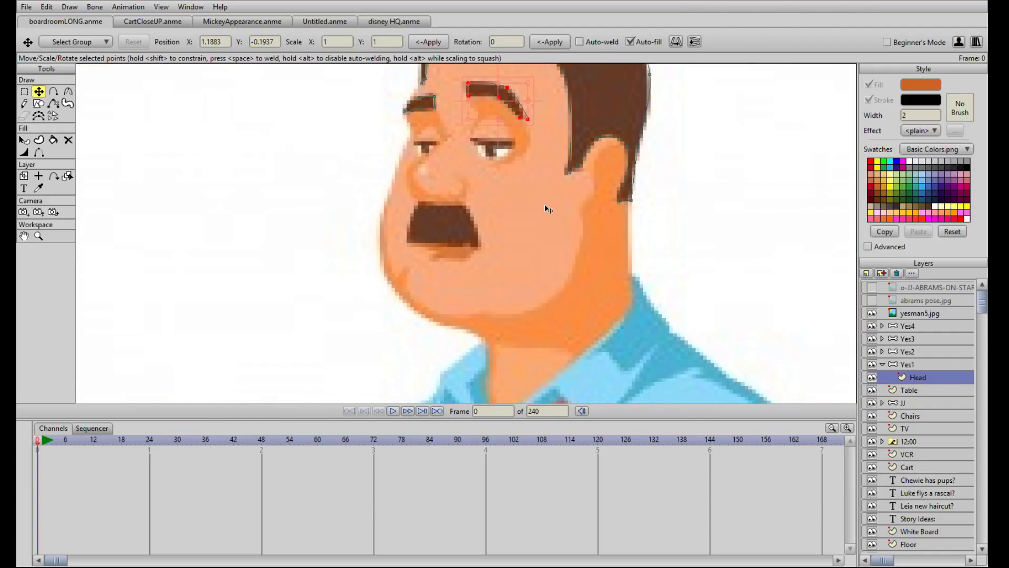
pyautogui.click(481, 225)
pyautogui.scroll(3, 478, 232)
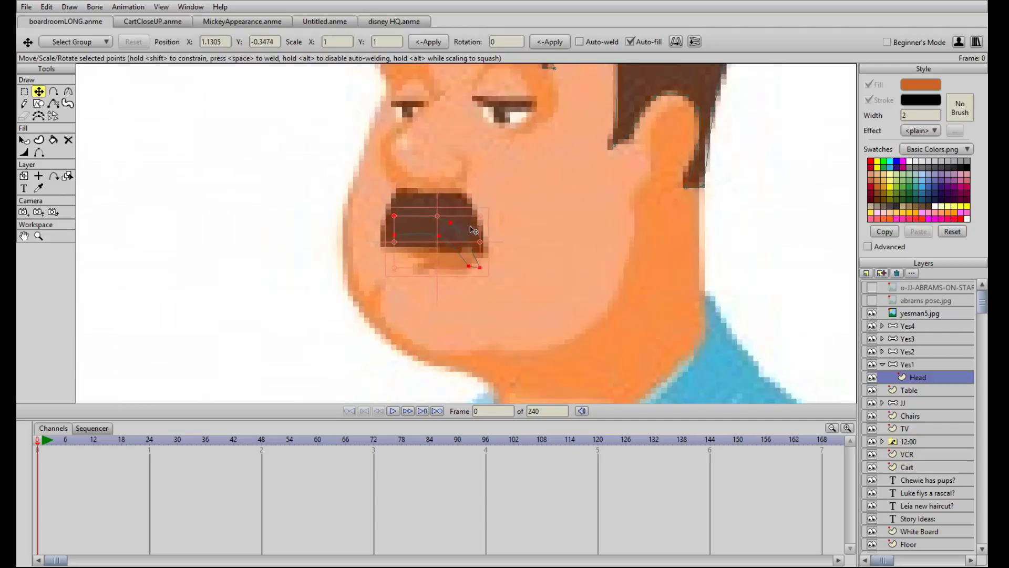
pyautogui.moveTo(498, 297); pyautogui.dragTo(351, 270)
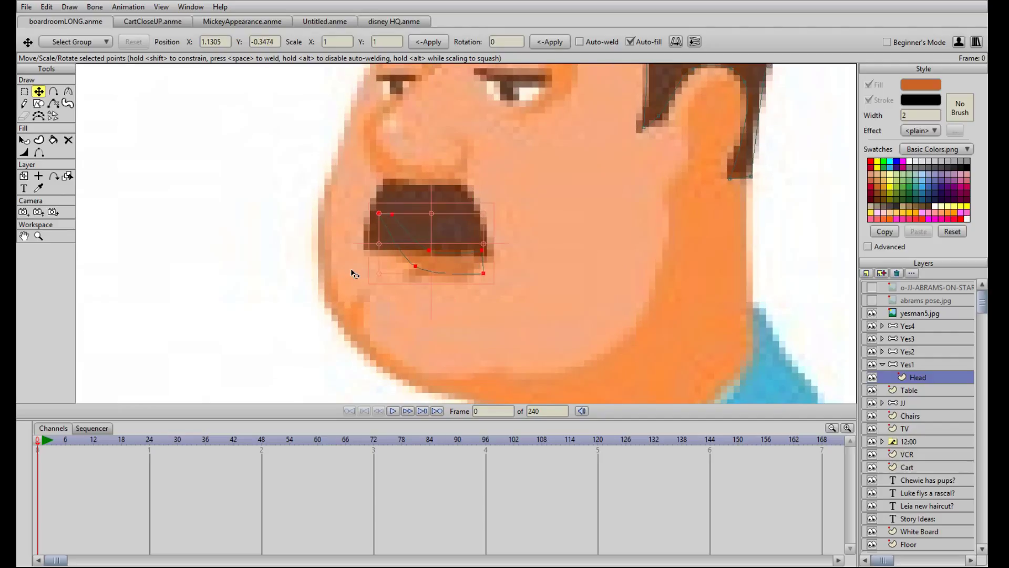
# Step: Move the copied outline's points to the moustache's lower edge and upper corners
pyautogui.moveTo(457, 260); pyautogui.dragTo(489, 257)
pyautogui.moveTo(447, 230); pyautogui.dragTo(467, 190)
pyautogui.moveTo(395, 230); pyautogui.dragTo(425, 182)
pyautogui.moveTo(360, 194); pyautogui.dragTo(384, 187)
pyautogui.click(381, 245)
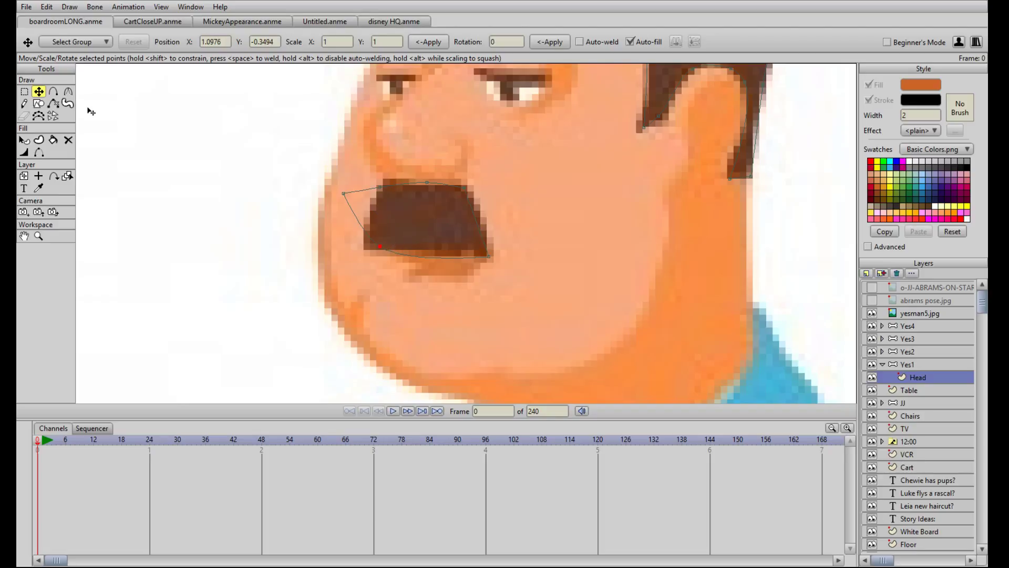
# Step: Sharpen the moustache outline's lower front corner and adjust its points to fit the moustache's corners and straight edges
pyautogui.click(70, 95)
pyautogui.click(127, 46)
pyautogui.press('t')
pyautogui.moveTo(382, 248); pyautogui.dragTo(367, 251)
pyautogui.moveTo(344, 194); pyautogui.dragTo(375, 206)
pyautogui.moveTo(490, 257); pyautogui.dragTo(489, 252)
pyautogui.click(373, 206)
pyautogui.click(439, 233)
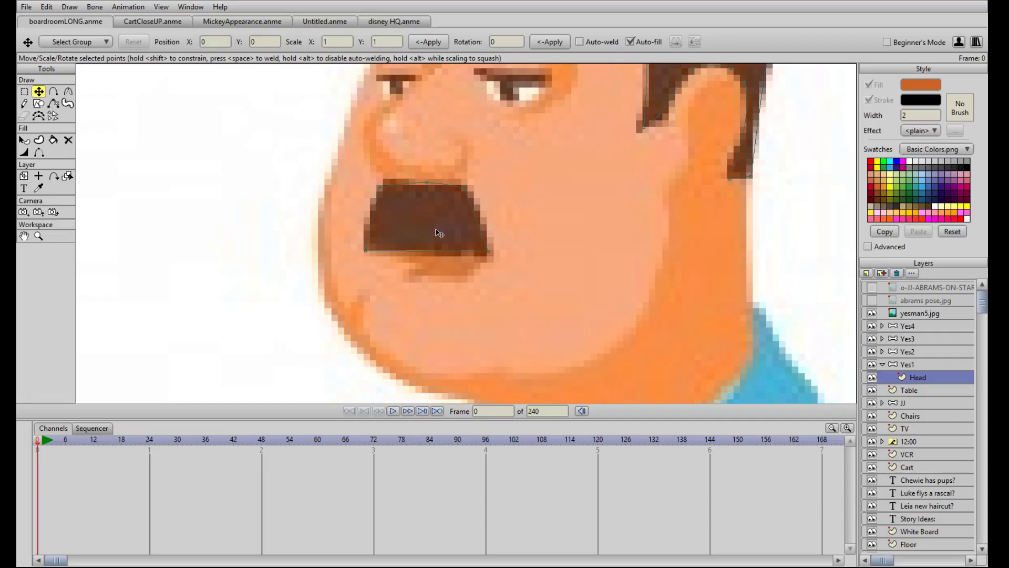
pyautogui.scroll(-3, 473, 252)
pyautogui.scroll(3, 478, 252)
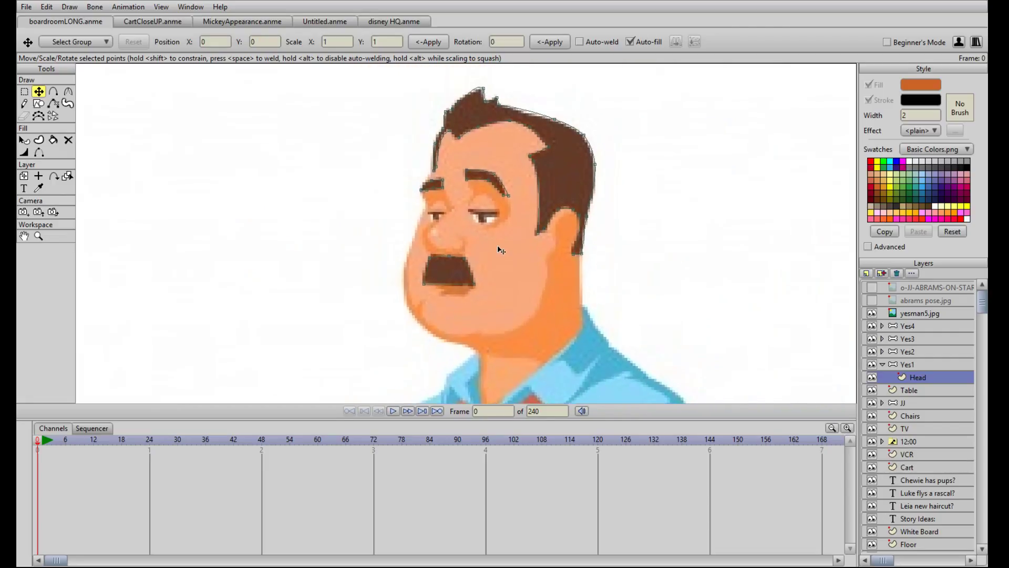
pyautogui.scroll(-3, 503, 251)
pyautogui.scroll(3, 523, 270)
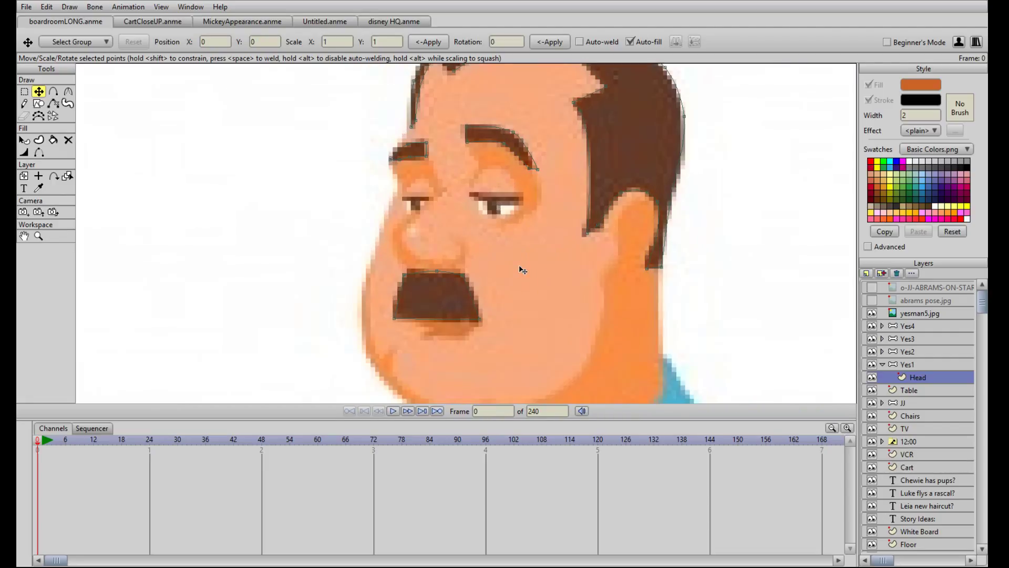
pyautogui.scroll(2, 513, 286)
pyautogui.scroll(2, 482, 211)
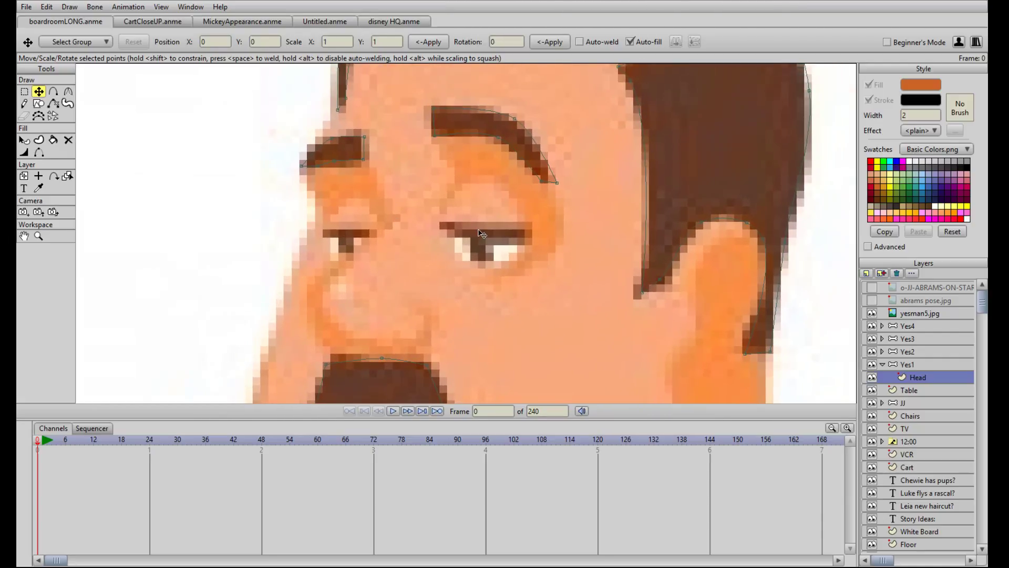
pyautogui.scroll(-3, 410, 261)
pyautogui.scroll(3, 410, 261)
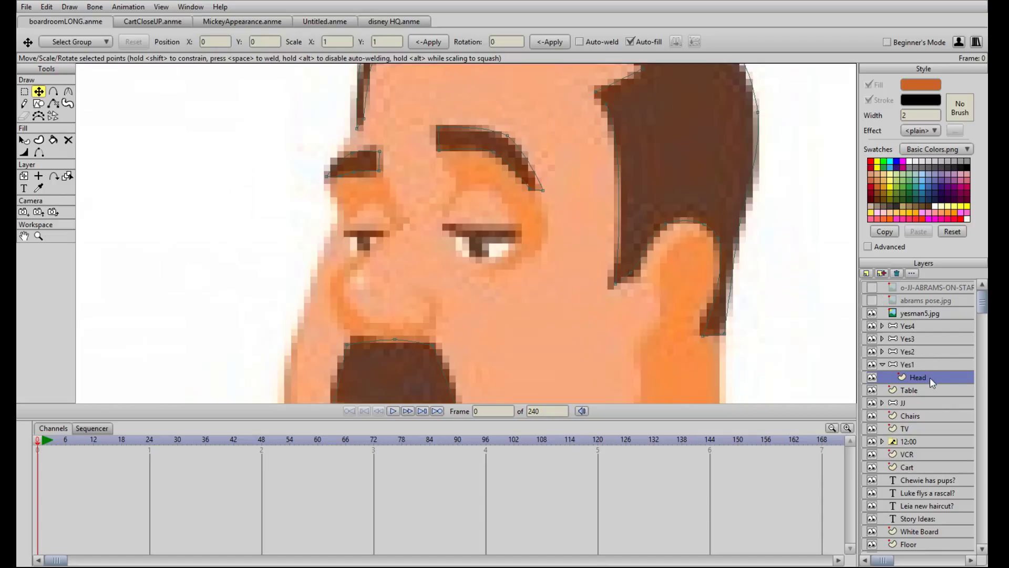
# Step: Add a vector layer named Head inside Yes1 and rename the existing traced layer as Hair
pyautogui.scroll(-6, 836, 347)
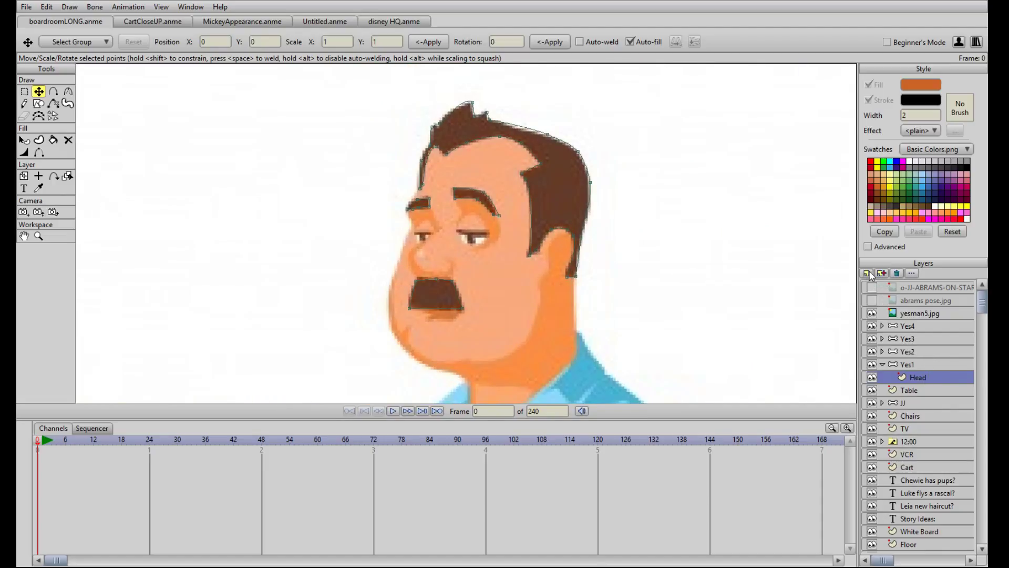
pyautogui.click(872, 286)
pyautogui.write('H')
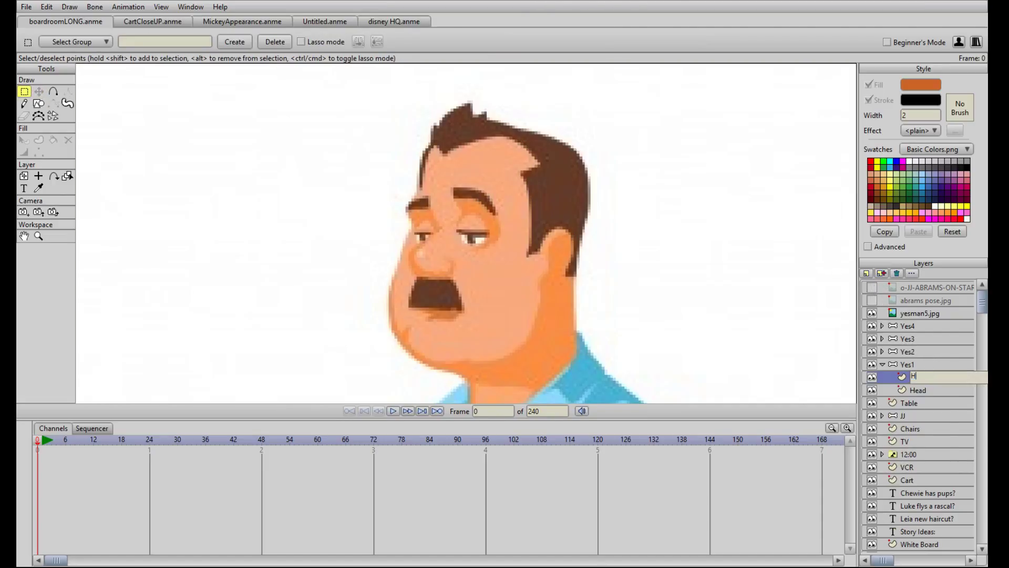
pyautogui.press('Return')
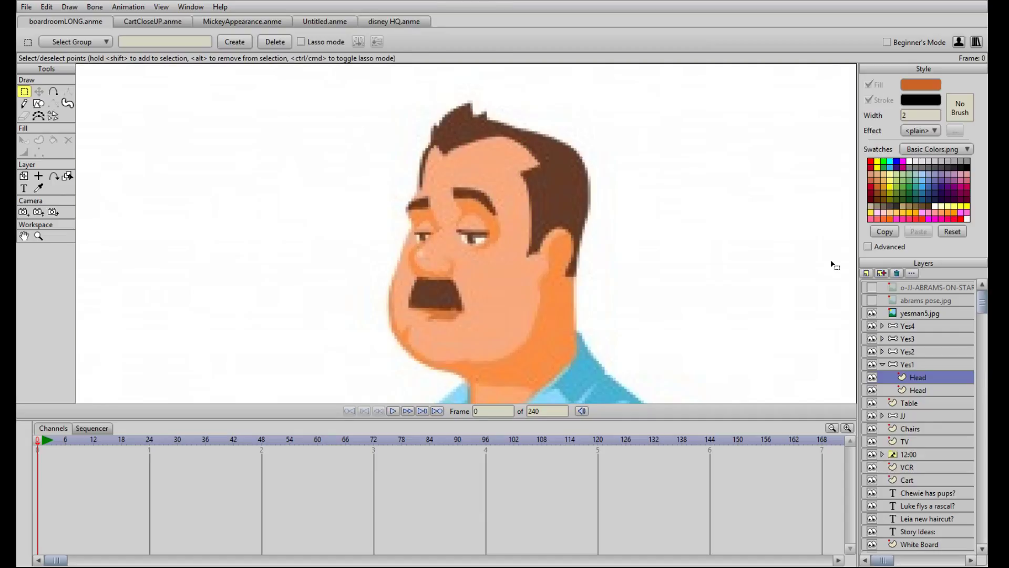
pyautogui.click(921, 390)
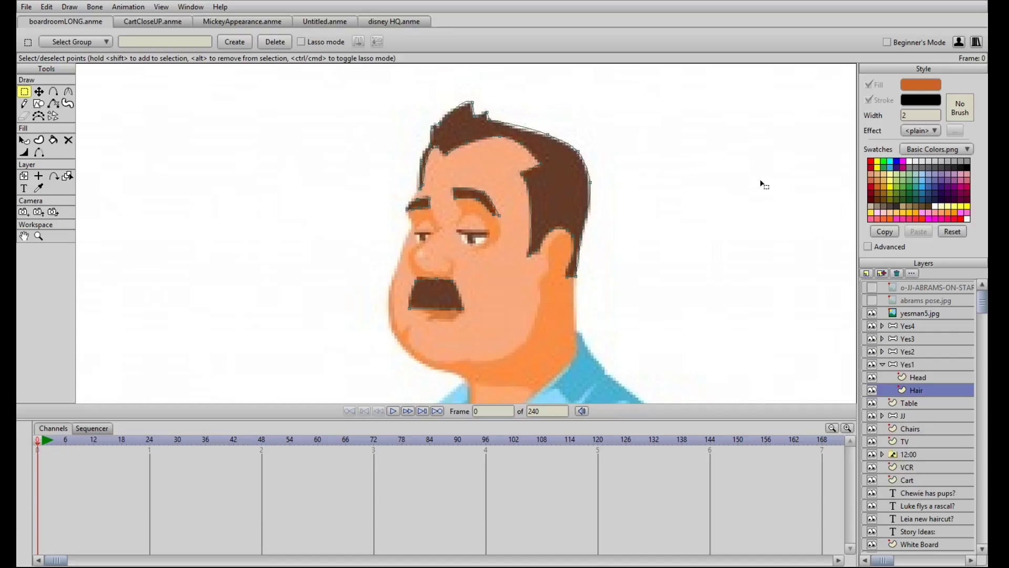
# Step: On the new Head layer, draw an oval over the man's neck and lower jaw
pyautogui.scroll(2, 573, 190)
pyautogui.scroll(-1, 703, 285)
pyautogui.scroll(1, 592, 263)
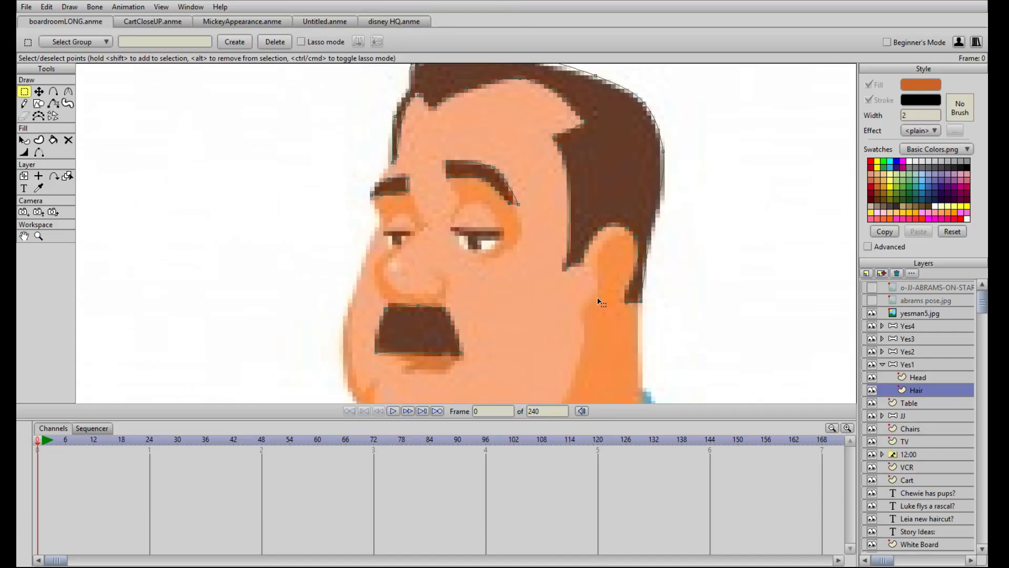
pyautogui.scroll(1, 731, 323)
pyautogui.click(917, 377)
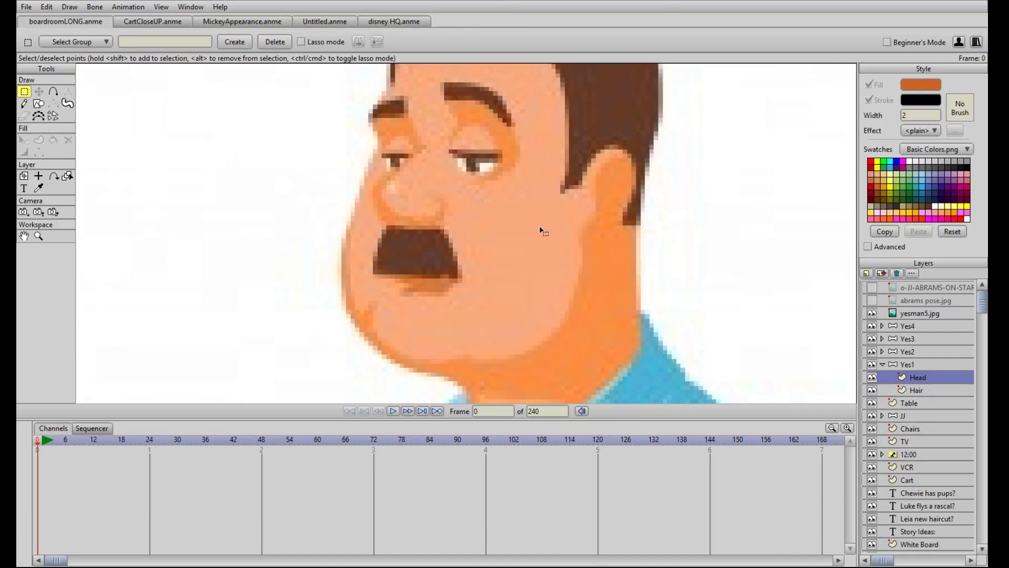
pyautogui.scroll(-2, 541, 230)
pyautogui.click(39, 103)
pyautogui.click(157, 42)
pyautogui.moveTo(459, 343); pyautogui.dragTo(546, 232)
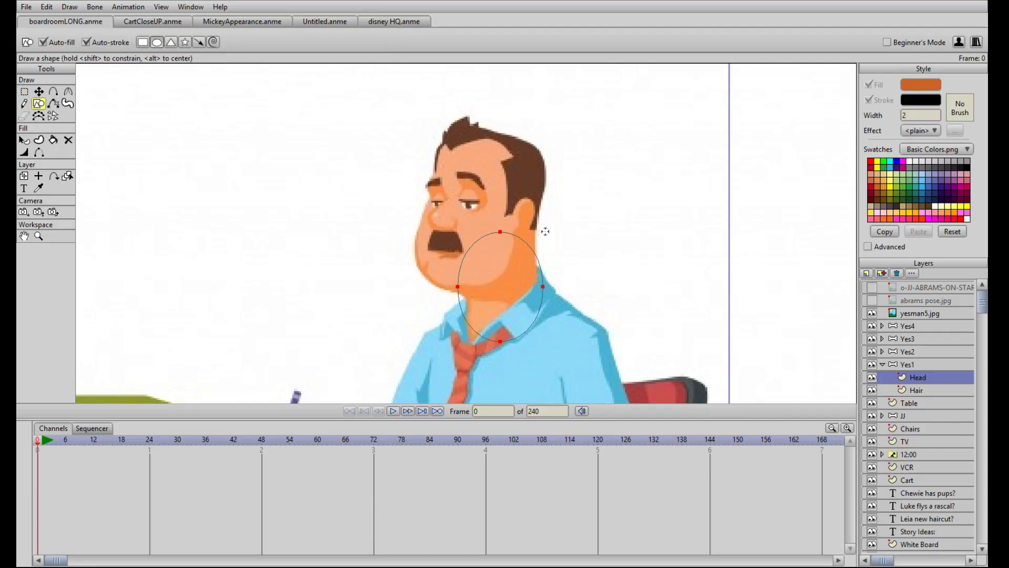
# Step: Move the oval's points to the front of the neck and the collar opening, and sharpen the corner at the opening
pyautogui.scroll(1, 536, 252)
pyautogui.press('t')
pyautogui.moveTo(451, 327); pyautogui.dragTo(558, 184)
pyautogui.moveTo(569, 249); pyautogui.dragTo(517, 248)
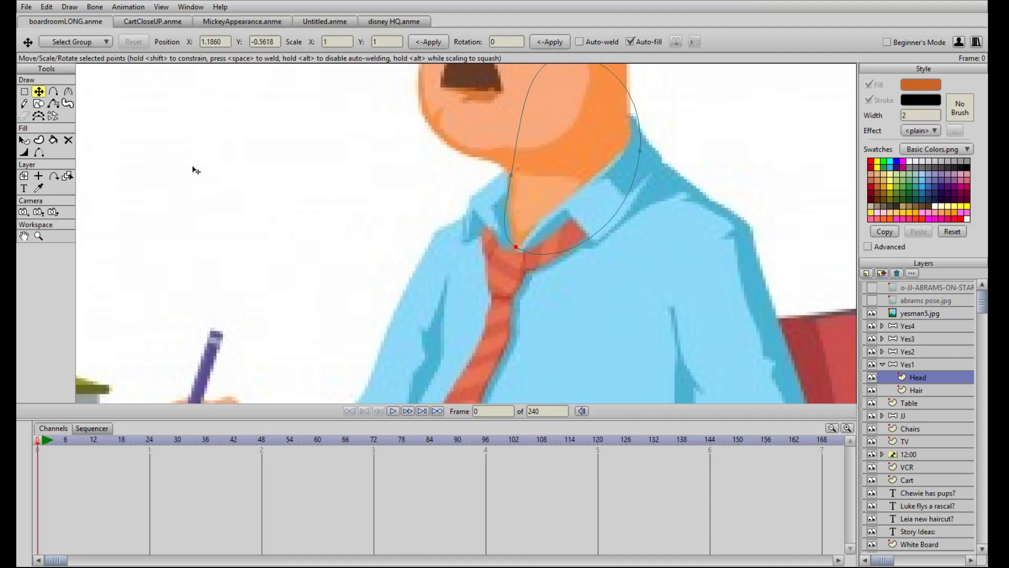
pyautogui.click(68, 91)
pyautogui.click(125, 42)
pyautogui.press('t')
# Step: Fit the neck outline along the collar edge and sharpen its corner where the collar meets the back of the neck
pyautogui.moveTo(581, 231); pyautogui.dragTo(582, 188)
pyautogui.moveTo(640, 151); pyautogui.dragTo(633, 137)
pyautogui.click(69, 92)
pyautogui.click(125, 42)
pyautogui.press('t')
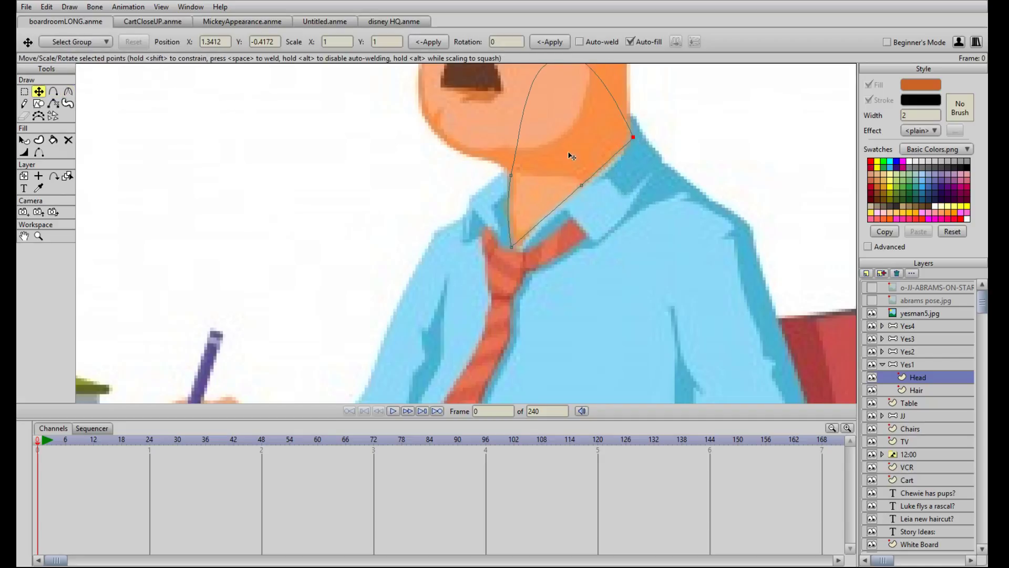
pyautogui.moveTo(634, 137); pyautogui.dragTo(628, 141)
# Step: Move the outline's upper point to the hairline at the back of the neck and make it a sharp corner
pyautogui.moveTo(546, 113); pyautogui.dragTo(469, 242)
pyautogui.moveTo(497, 190); pyautogui.dragTo(554, 185)
pyautogui.click(69, 92)
pyautogui.click(125, 42)
pyautogui.press('t')
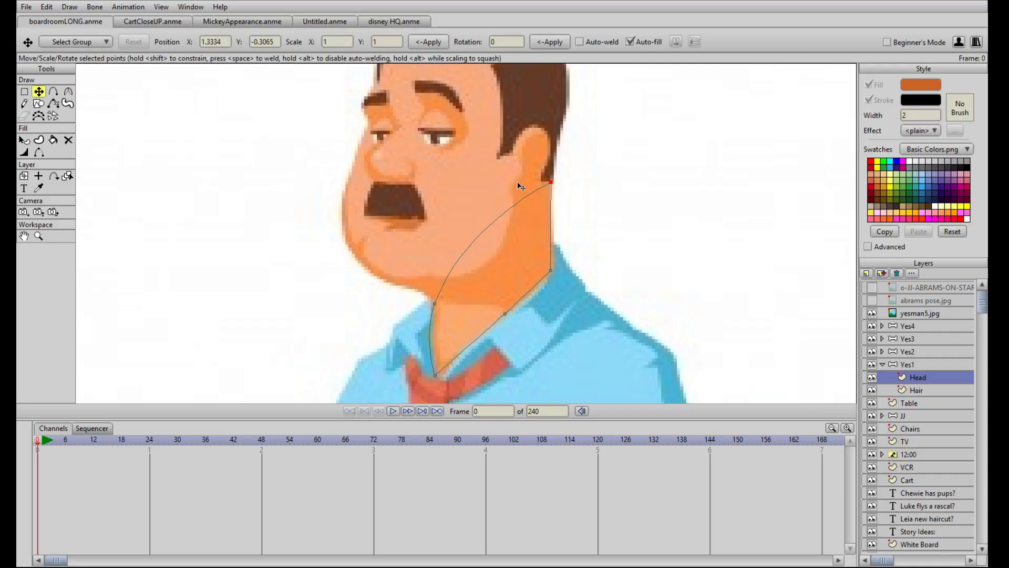
# Step: Add a point on the outline and place it as a sharp corner at the hair's lower tip behind the ear
pyautogui.scroll(2, 518, 187)
pyautogui.press('a')
pyautogui.click(490, 224)
pyautogui.press('t')
pyautogui.moveTo(491, 225); pyautogui.dragTo(506, 208)
pyautogui.click(67, 92)
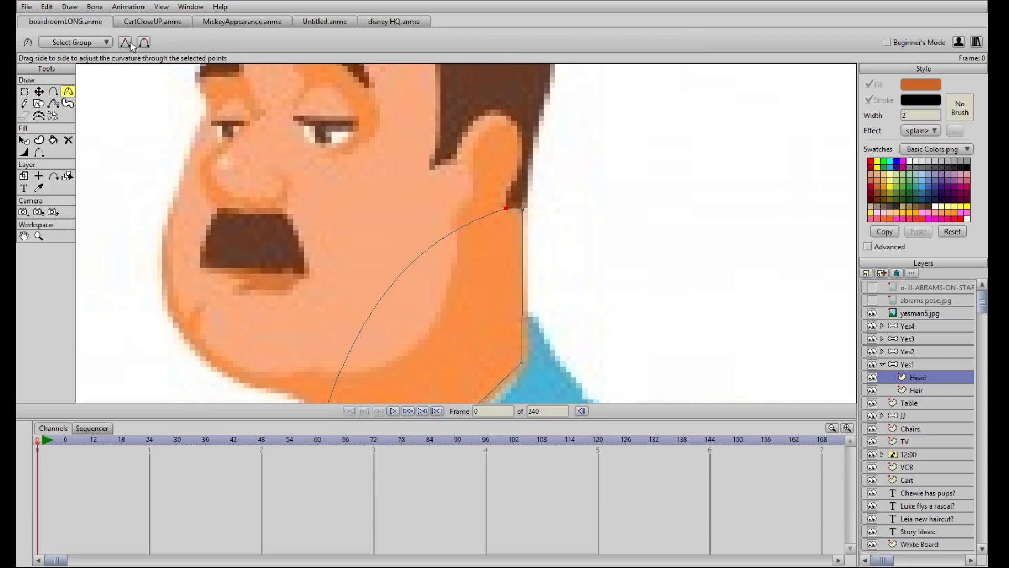
# Step: Move a point up to the hair edge behind the ear and make it a sharp corner
pyautogui.press('t')
pyautogui.moveTo(477, 227); pyautogui.dragTo(499, 178)
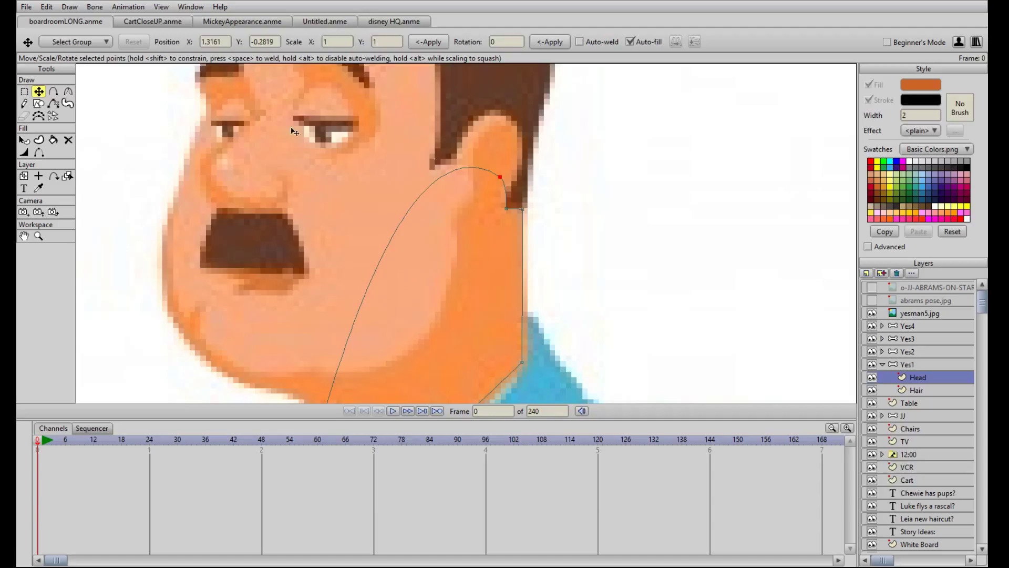
pyautogui.click(68, 92)
pyautogui.click(126, 44)
pyautogui.press('t')
# Step: Add points around the ear and move them so that the outline follows its rear and upper edges
pyautogui.moveTo(502, 178); pyautogui.dragTo(520, 132)
pyautogui.press('a')
pyautogui.click(467, 212)
pyautogui.press('t')
pyautogui.press('a')
pyautogui.click(457, 132)
pyautogui.press('t')
pyautogui.moveTo(457, 132); pyautogui.dragTo(513, 121)
pyautogui.press('a')
pyautogui.click(518, 145)
pyautogui.press('t')
pyautogui.press('a')
pyautogui.click(486, 131)
pyautogui.press('t')
# Step: Place a point at the lower tip of the near sideburn and make it a sharp corner
pyautogui.moveTo(468, 151); pyautogui.dragTo(435, 170)
pyautogui.press('a')
pyautogui.click(443, 167)
pyautogui.press('t')
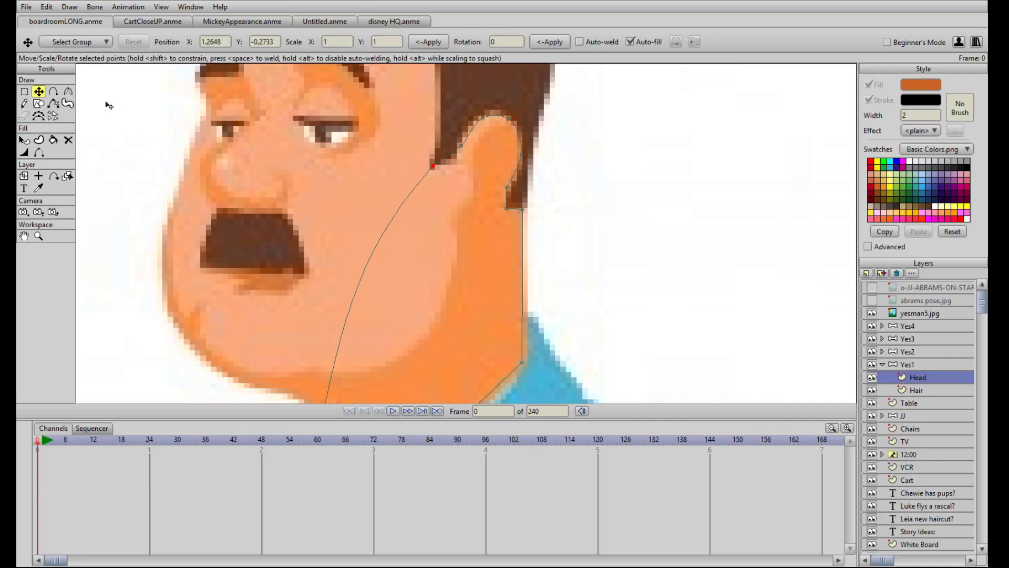
pyautogui.click(67, 91)
pyautogui.click(125, 43)
# Step: Extend the face outline up the near sideburn's front edge to the temple and sharpen the point there
pyautogui.moveTo(438, 258); pyautogui.dragTo(404, 147)
pyautogui.click(68, 92)
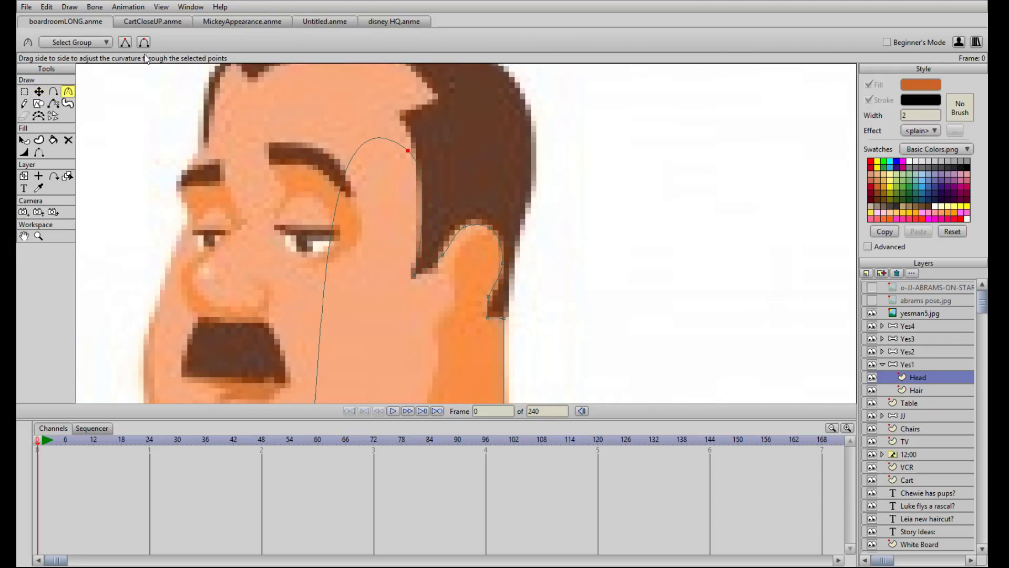
pyautogui.click(125, 43)
# Step: Carry the outline to the hair's protruding corner above the temple and make that point a sharp corner
pyautogui.press('t')
pyautogui.moveTo(413, 156); pyautogui.dragTo(402, 109)
pyautogui.press('a')
pyautogui.click(374, 112)
pyautogui.press('t')
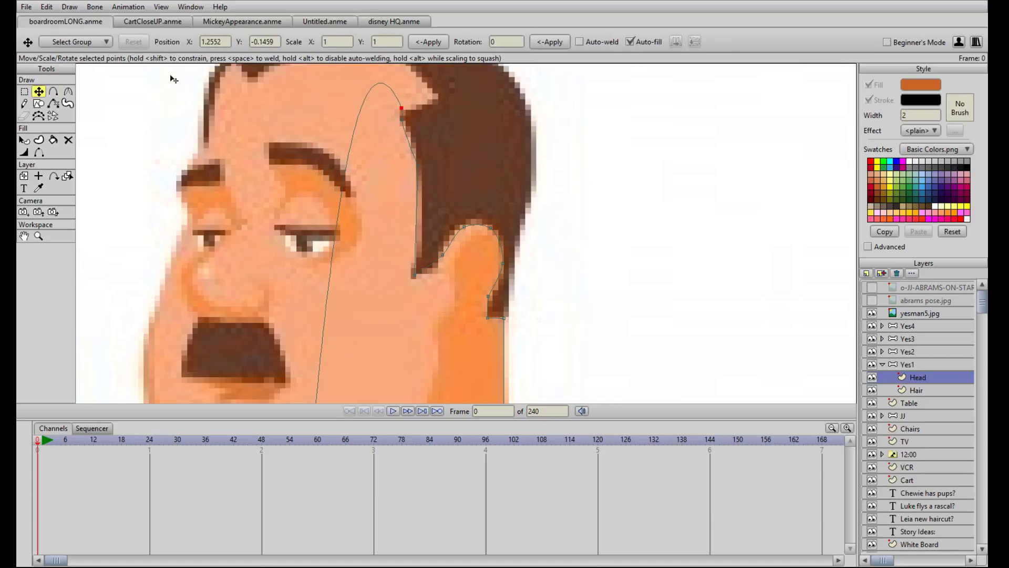
pyautogui.click(68, 91)
pyautogui.click(125, 43)
# Step: Add a point, place it in the hairline's recess above the temple and make it a sharp corner
pyautogui.press('a')
pyautogui.click(412, 145)
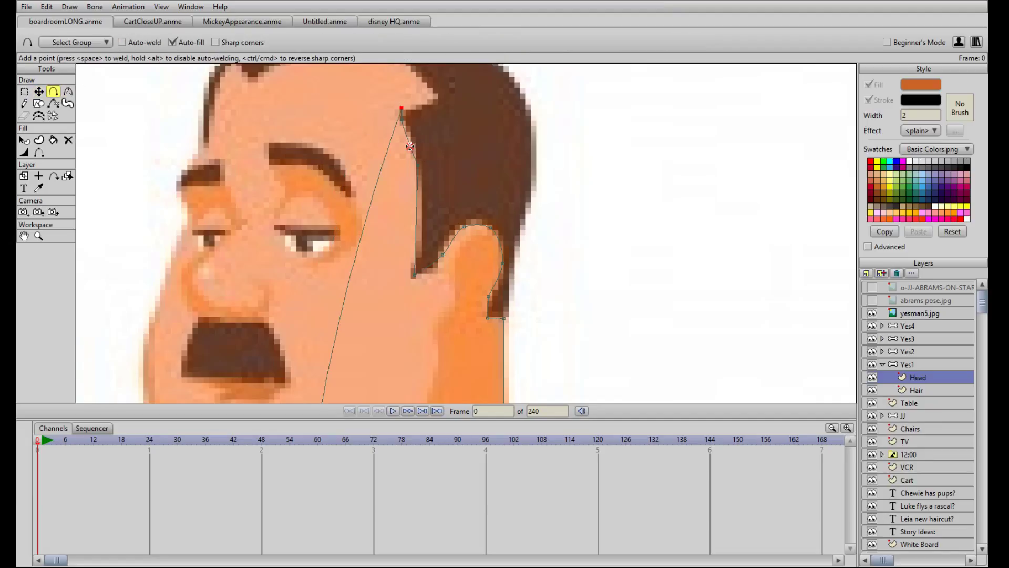
pyautogui.press('t')
pyautogui.moveTo(413, 145); pyautogui.dragTo(438, 98)
pyautogui.press('a')
pyautogui.click(390, 139)
pyautogui.press('t')
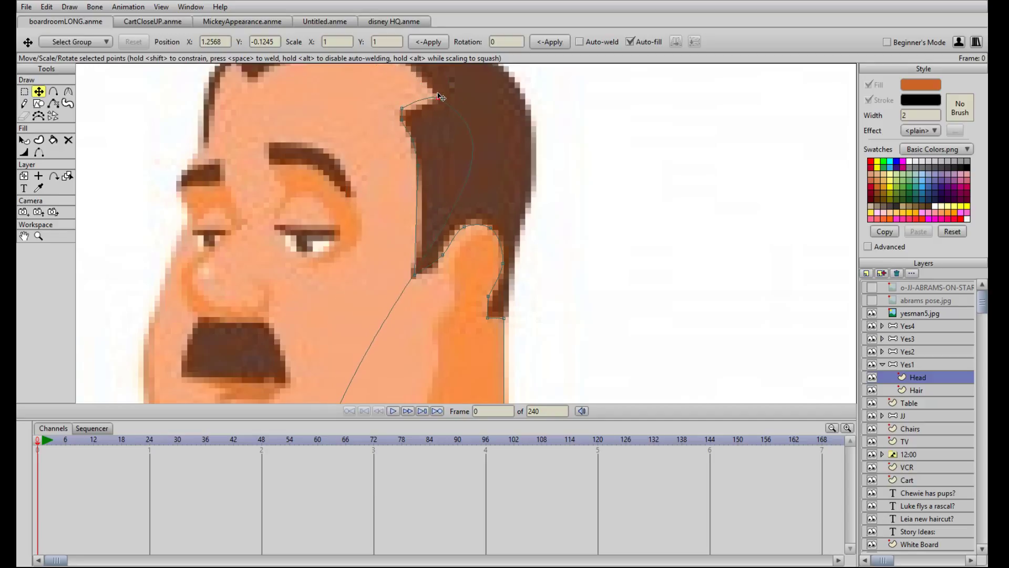
pyautogui.click(68, 90)
pyautogui.click(128, 43)
# Step: Add a point and move it to the highest part of the hairline so that the outline curves over the forehead
pyautogui.press('a')
pyautogui.click(388, 205)
pyautogui.press('t')
pyautogui.moveTo(388, 205); pyautogui.dragTo(346, 81)
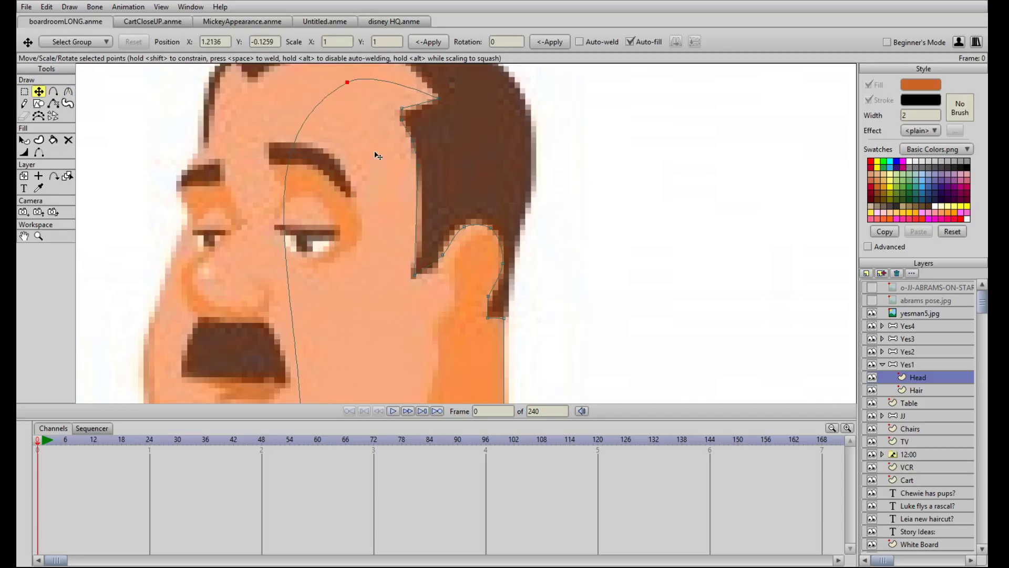
pyautogui.moveTo(374, 152); pyautogui.dragTo(379, 243)
pyautogui.moveTo(351, 171); pyautogui.dragTo(365, 133)
# Step: Add a point, place it at the hair's downward peak over the forehead and make it a sharp corner
pyautogui.press('a')
pyautogui.click(289, 194)
pyautogui.press('t')
pyautogui.moveTo(289, 194); pyautogui.dragTo(318, 144)
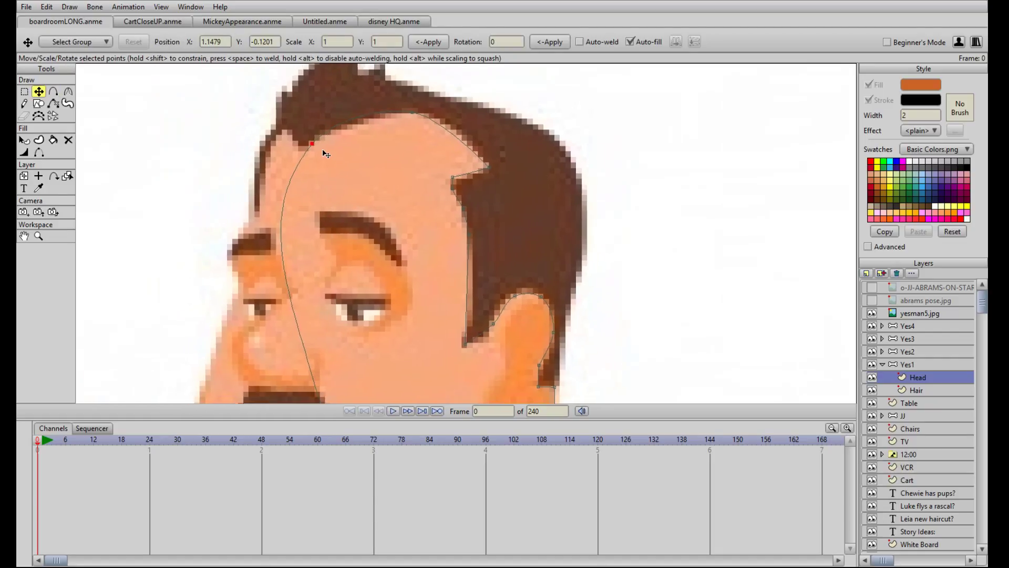
pyautogui.click(68, 91)
pyautogui.click(125, 43)
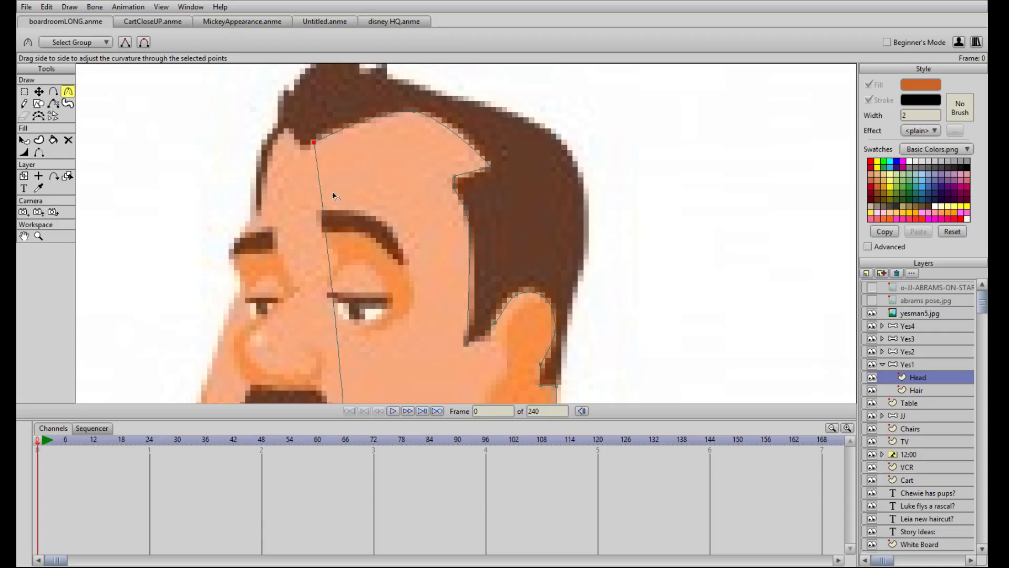
pyautogui.press('t')
pyautogui.moveTo(314, 145); pyautogui.dragTo(313, 144)
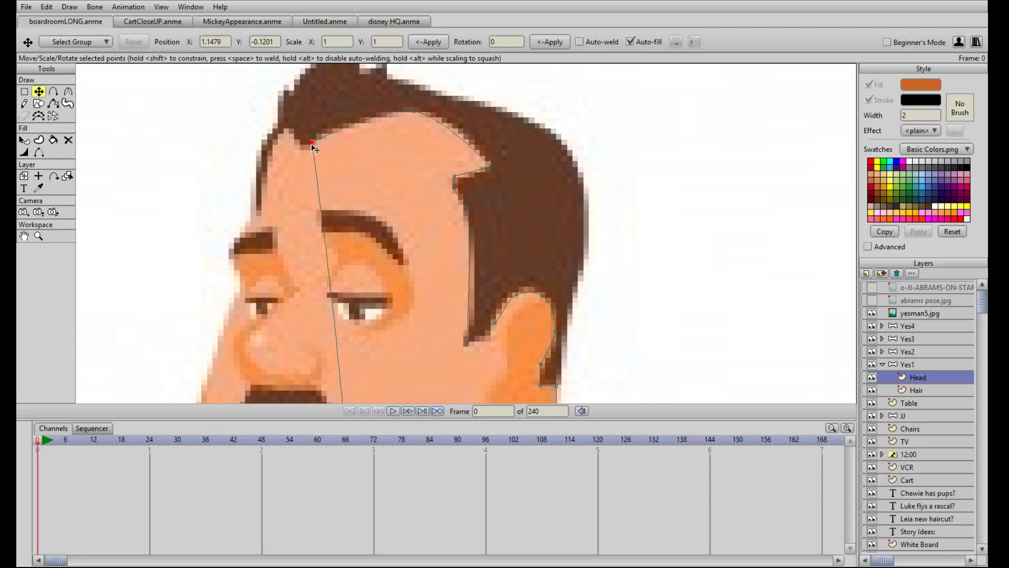
# Step: Add points beside the hair's peak and at the far sideburn's lower tip to follow the far hairline
pyautogui.press('a')
pyautogui.click(314, 177)
pyautogui.press('t')
pyautogui.moveTo(316, 180); pyautogui.dragTo(304, 148)
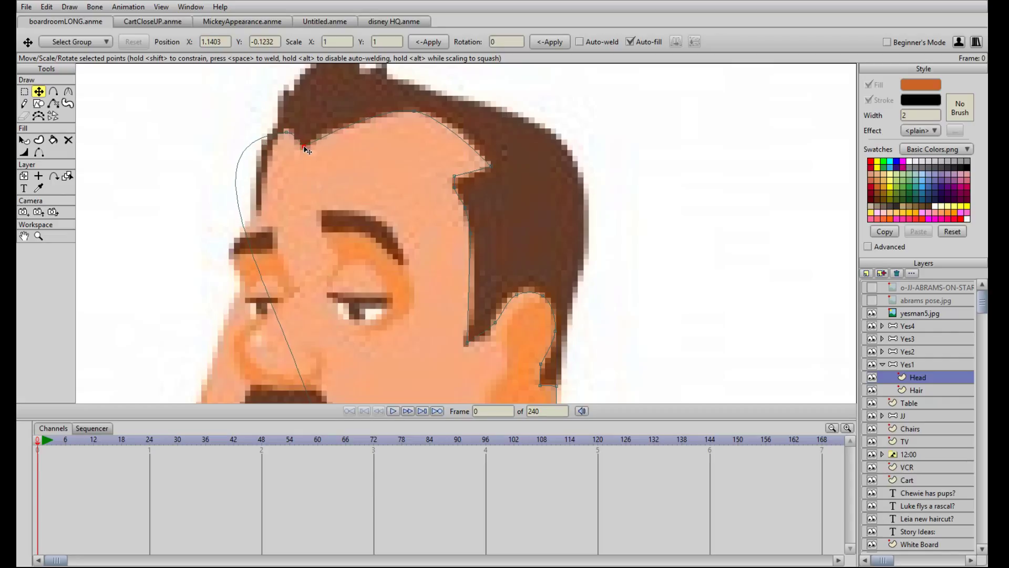
pyautogui.press('a')
pyautogui.click(237, 202)
pyautogui.press('t')
pyautogui.moveTo(238, 203); pyautogui.dragTo(265, 209)
# Step: Add a point on the forehead's edge below the far sideburn and sharpen the corner at the sideburn's tip
pyautogui.moveTo(297, 249); pyautogui.dragTo(342, 220)
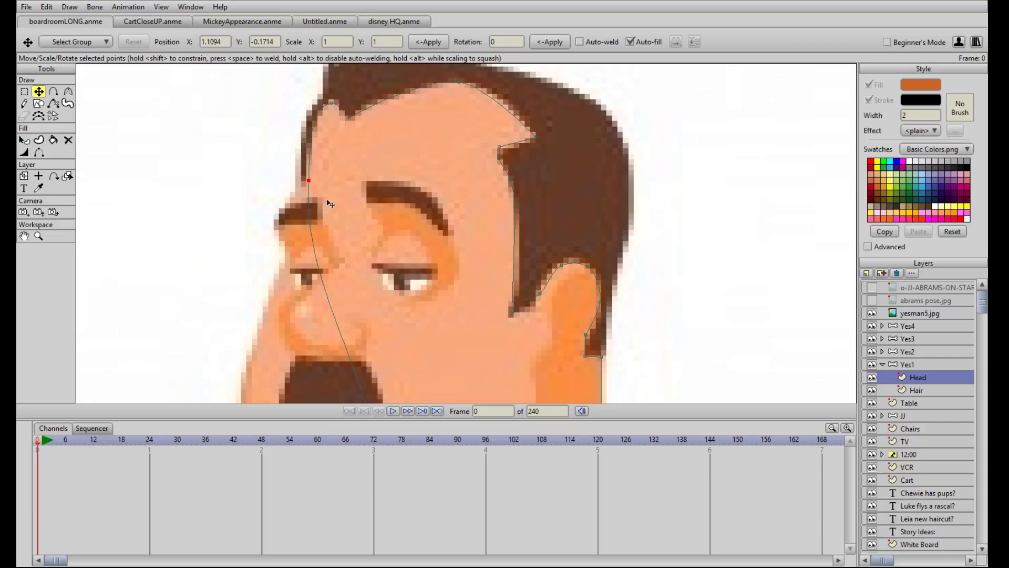
pyautogui.press('a')
pyautogui.click(311, 206)
pyautogui.press('t')
pyautogui.moveTo(311, 206); pyautogui.dragTo(299, 188)
pyautogui.click(313, 179)
pyautogui.click(309, 182)
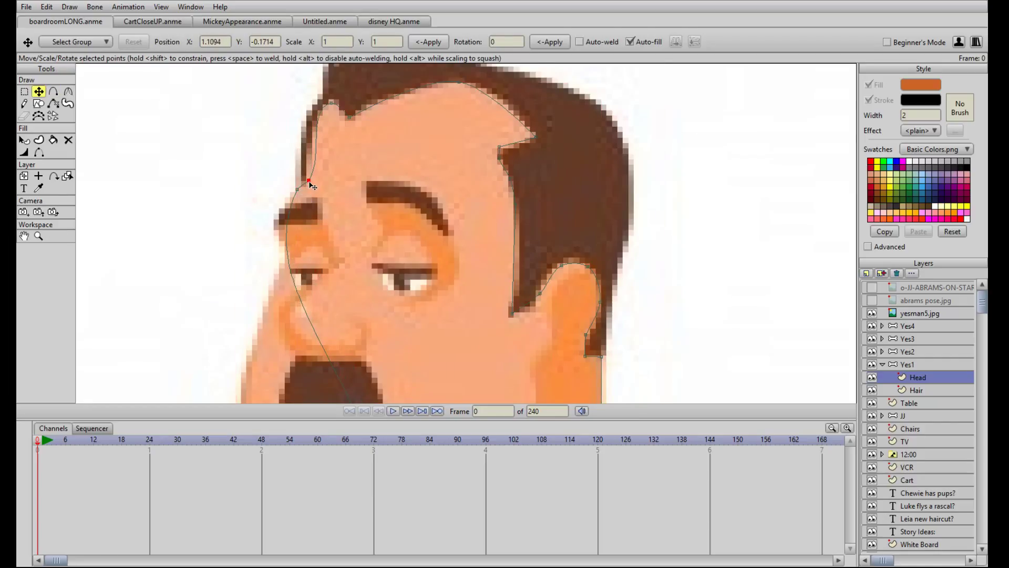
pyautogui.click(68, 91)
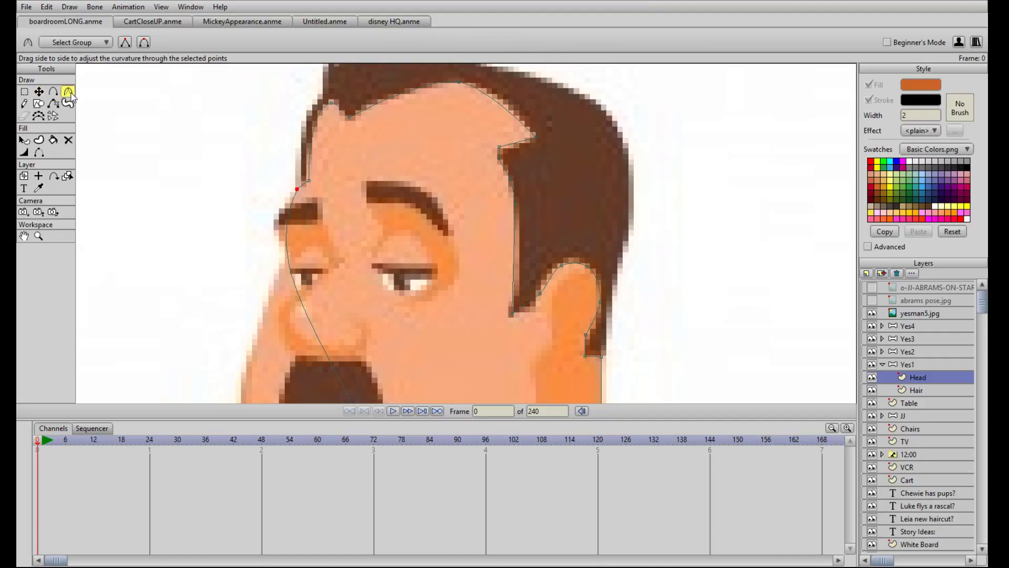
pyautogui.click(126, 44)
pyautogui.press('t')
# Step: Add a point on the face outline and move it to the outer end of the far eyebrow
pyautogui.press('a')
pyautogui.click(324, 254)
pyautogui.press('t')
pyautogui.moveTo(324, 255); pyautogui.dragTo(279, 215)
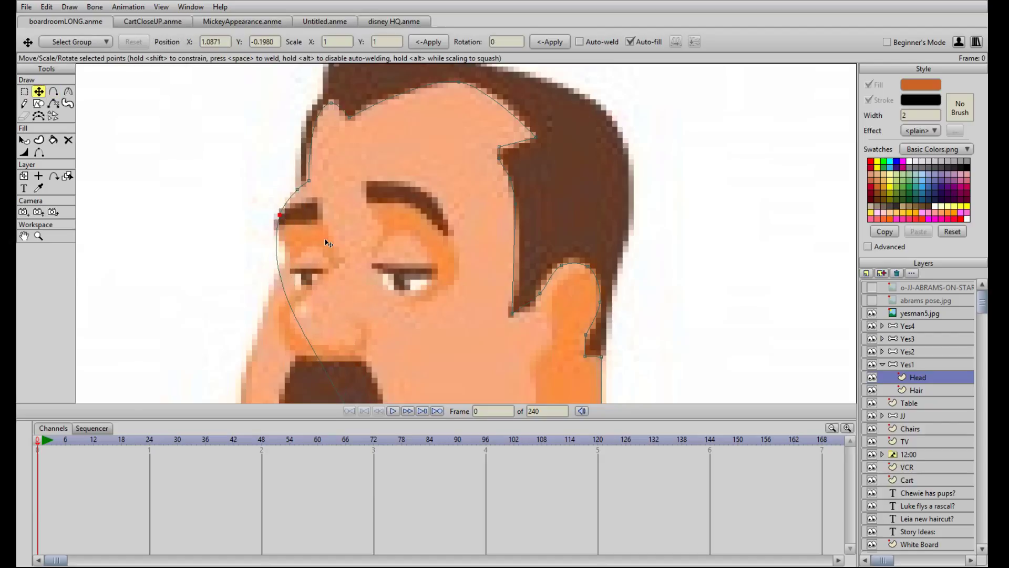
# Step: Add points below the far eyebrow and fit the face outline around the outer edge of the far eye socket
pyautogui.moveTo(327, 243); pyautogui.dragTo(348, 174)
pyautogui.press('a')
pyautogui.click(298, 195)
pyautogui.press('t')
pyautogui.moveTo(298, 194)
pyautogui.mouseDown()
pyautogui.moveTo(301, 165)
pyautogui.moveTo(304, 199)
pyautogui.mouseUp()
pyautogui.press('a')
pyautogui.click(304, 183)
pyautogui.press('t')
pyautogui.press('a')
pyautogui.click(312, 187)
pyautogui.press('t')
# Step: Add points on the face outline and move them out to the far cheek's outer edge
pyautogui.moveTo(367, 225); pyautogui.dragTo(385, 140)
pyautogui.press('a')
pyautogui.click(351, 196)
pyautogui.press('t')
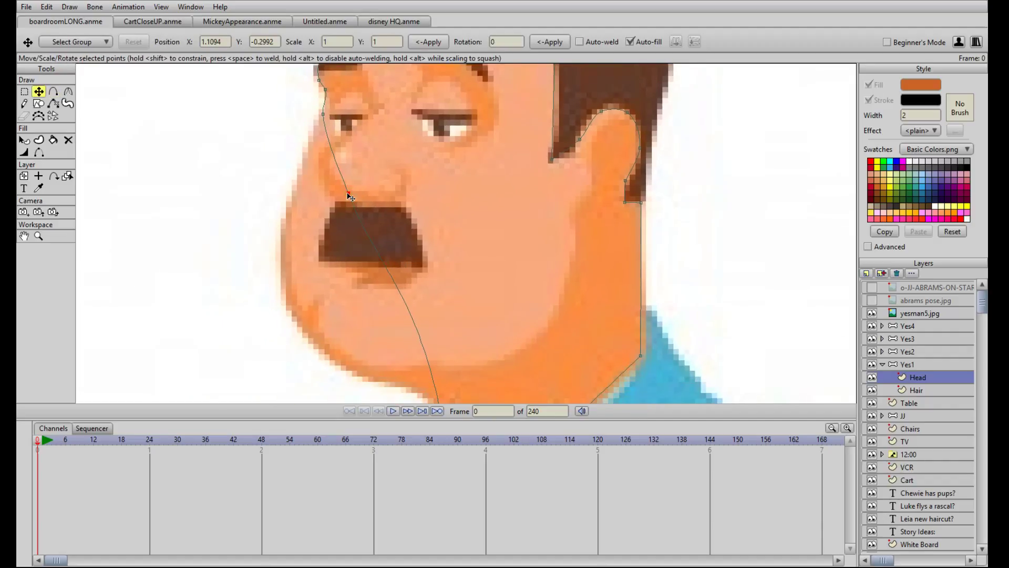
pyautogui.moveTo(351, 196); pyautogui.dragTo(291, 209)
pyautogui.press('a')
pyautogui.moveTo(339, 263); pyautogui.dragTo(281, 243)
pyautogui.click(340, 210)
pyautogui.press('t')
# Step: Add a point on the face outline and move it to the lower edge of the jaw
pyautogui.press('a')
pyautogui.click(363, 292)
pyautogui.press('t')
pyautogui.moveTo(363, 292); pyautogui.dragTo(351, 325)
pyautogui.scroll(-6, 380, 309)
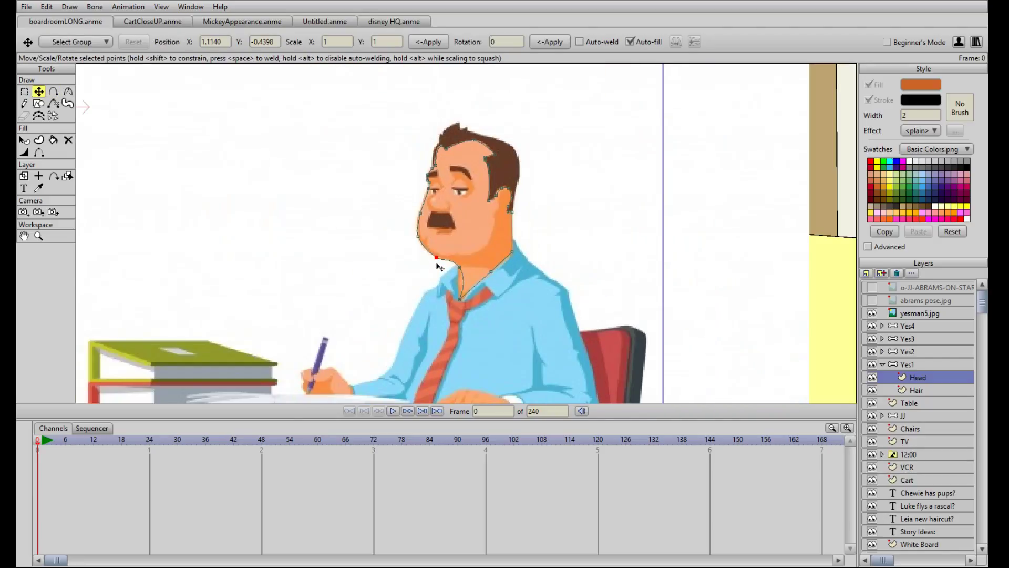
# Step: Add points beneath the chin and adjust the outline to follow the curve where the jaw meets the neck
pyautogui.scroll(8, 450, 288)
pyautogui.press('a')
pyautogui.click(430, 220)
pyautogui.press('t')
pyautogui.moveTo(430, 221); pyautogui.dragTo(414, 224)
pyautogui.moveTo(418, 188)
pyautogui.mouseDown()
pyautogui.moveTo(389, 169)
pyautogui.moveTo(411, 187)
pyautogui.mouseUp()
pyautogui.press('a')
pyautogui.click(396, 168)
pyautogui.press('t')
pyautogui.scroll(-5, 438, 202)
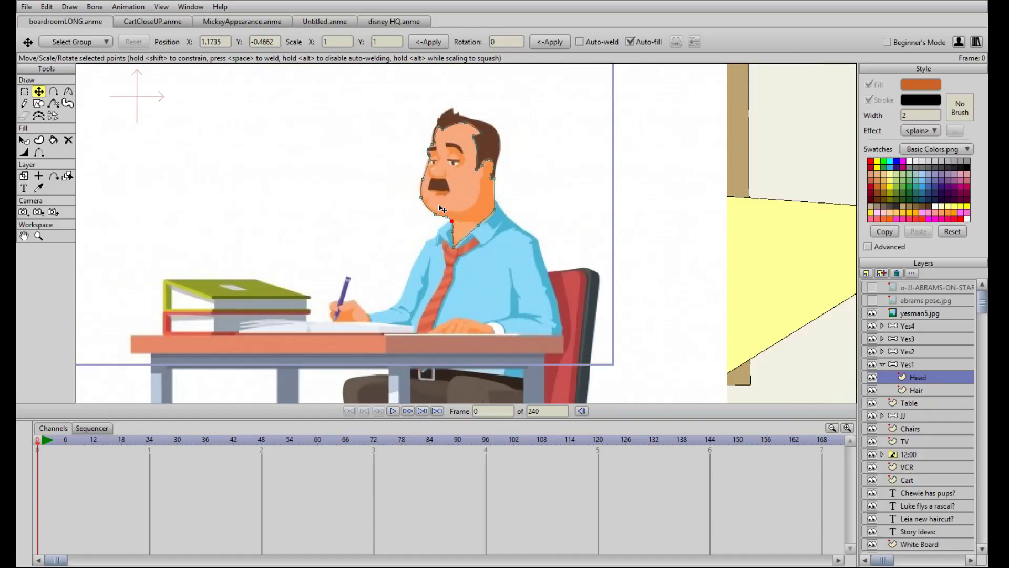
pyautogui.scroll(3, 438, 203)
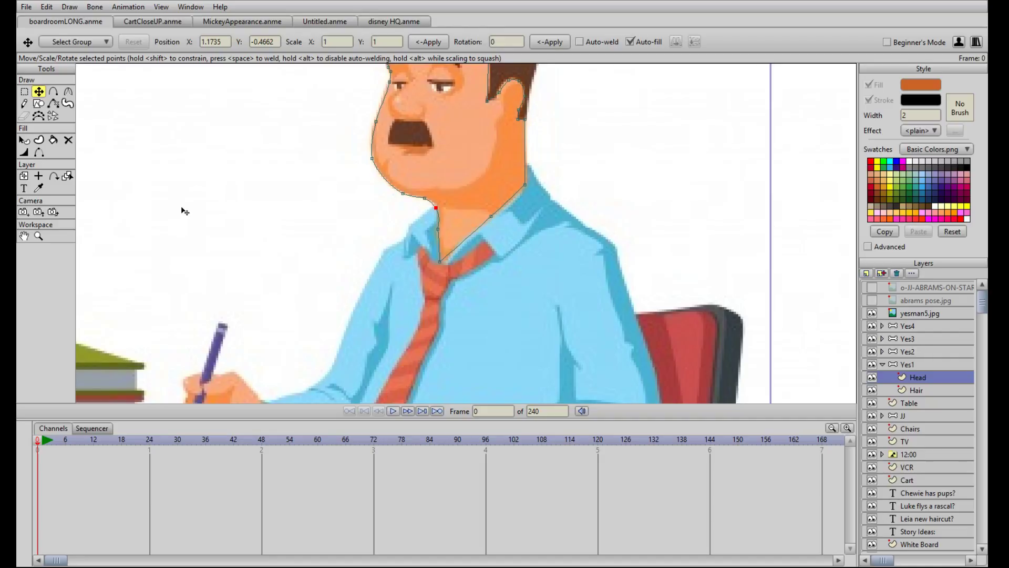
pyautogui.scroll(-5, 334, 264)
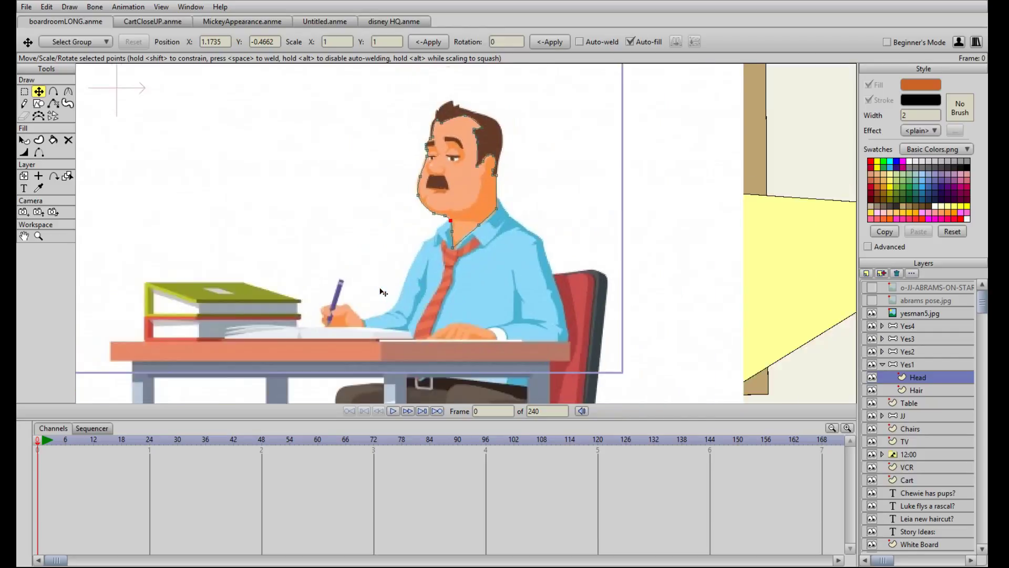
pyautogui.scroll(3, 396, 243)
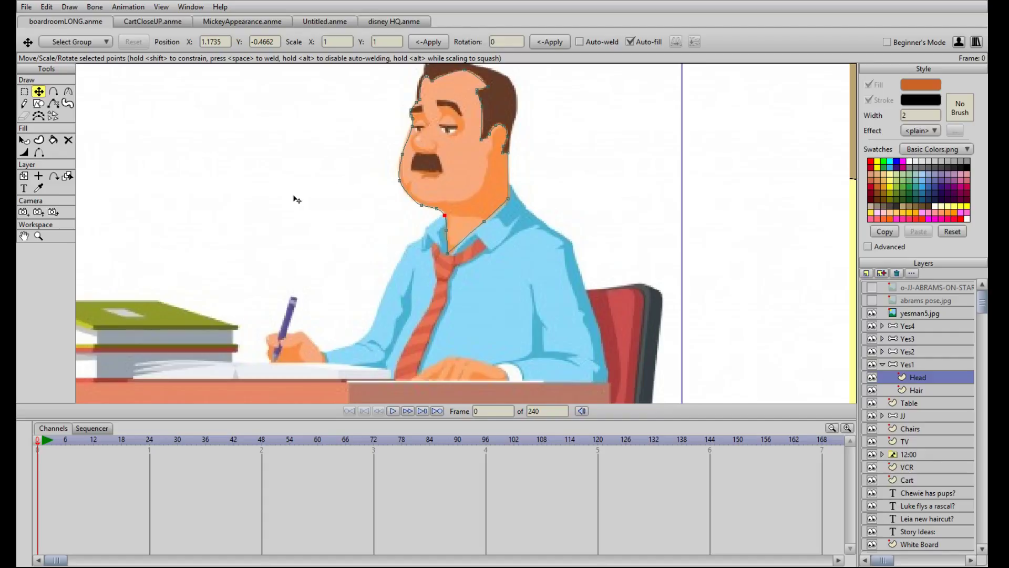
pyautogui.scroll(-5, 311, 204)
pyautogui.scroll(5, 326, 206)
pyautogui.scroll(3, 339, 209)
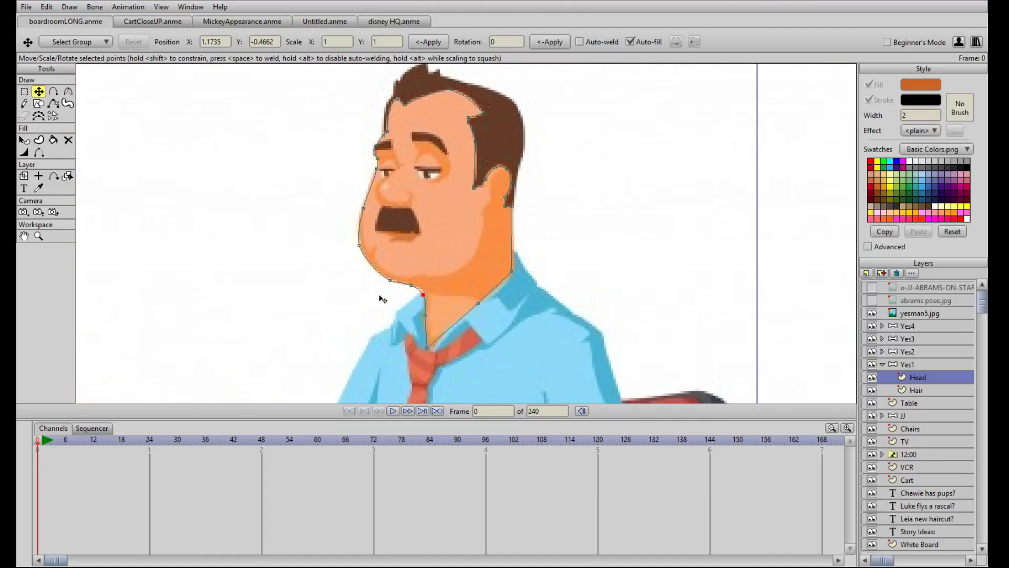
pyautogui.moveTo(368, 312); pyautogui.dragTo(405, 209)
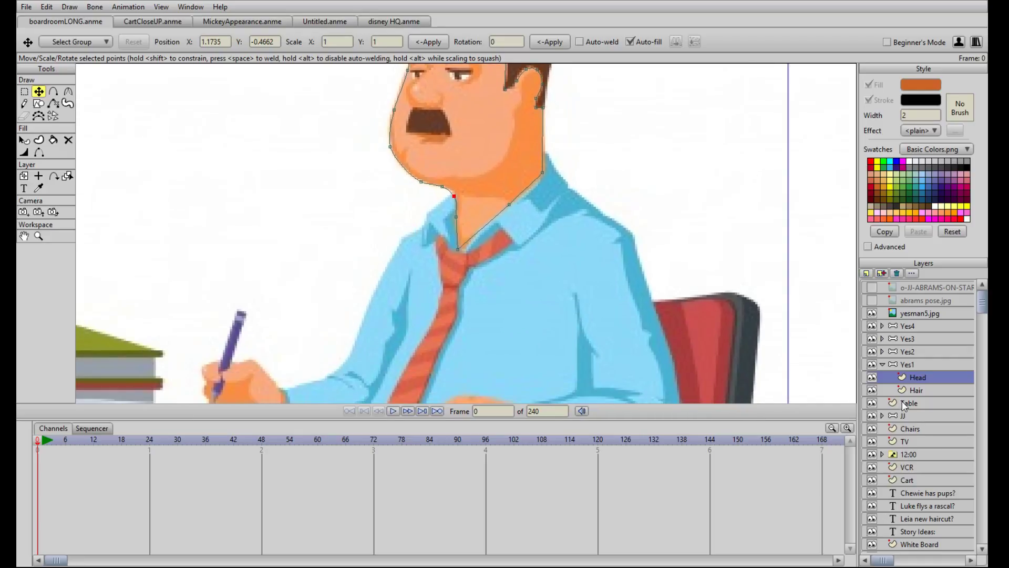
# Step: Create a new vector layer named Shirt above Head in the Yes1 group
pyautogui.click(869, 283)
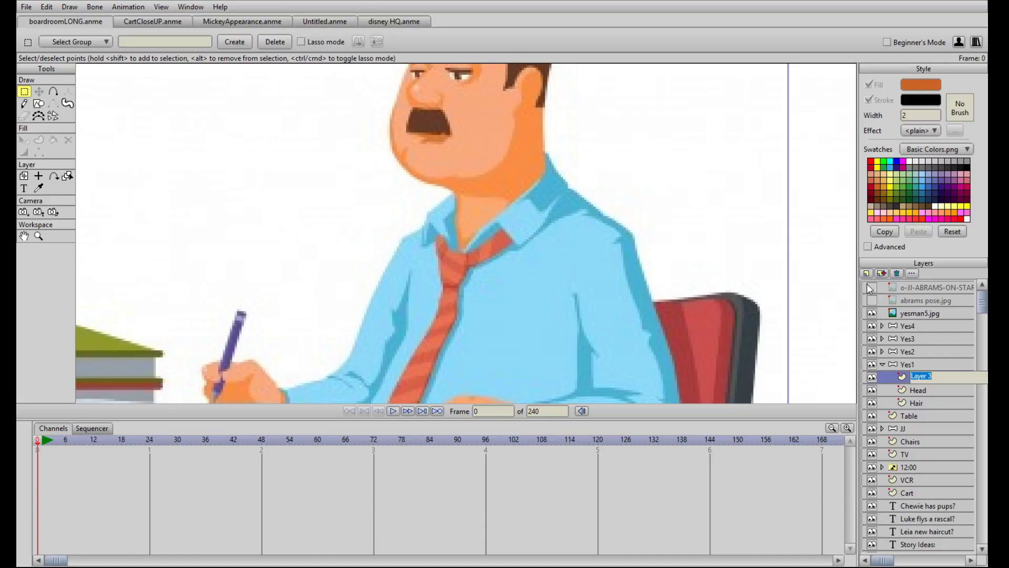
pyautogui.write('Shirt')
pyautogui.press('Return')
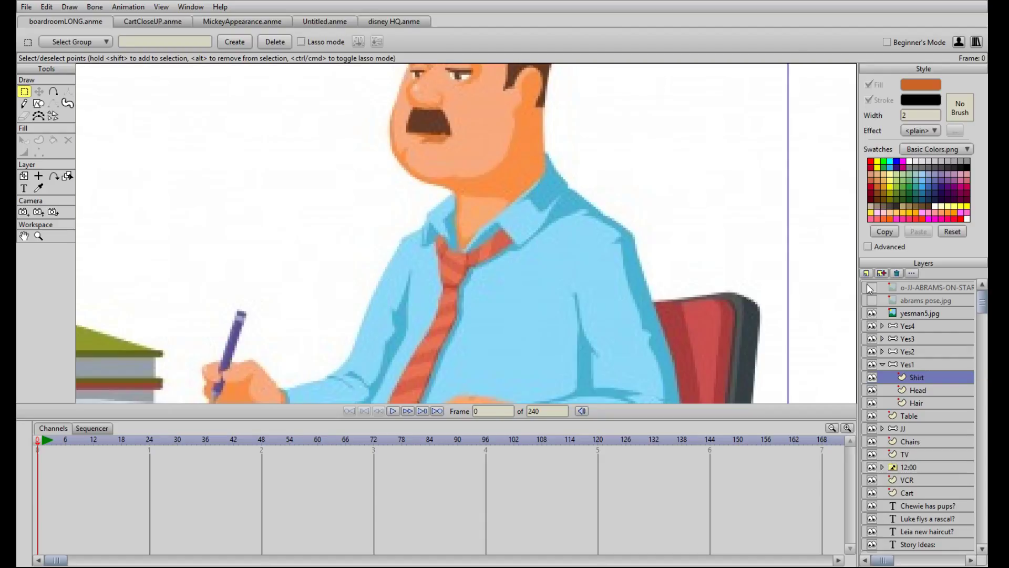
# Step: Draw an upright oval over the near side of the reference man's shirt with the Draw Shape tool
pyautogui.scroll(-5, 573, 295)
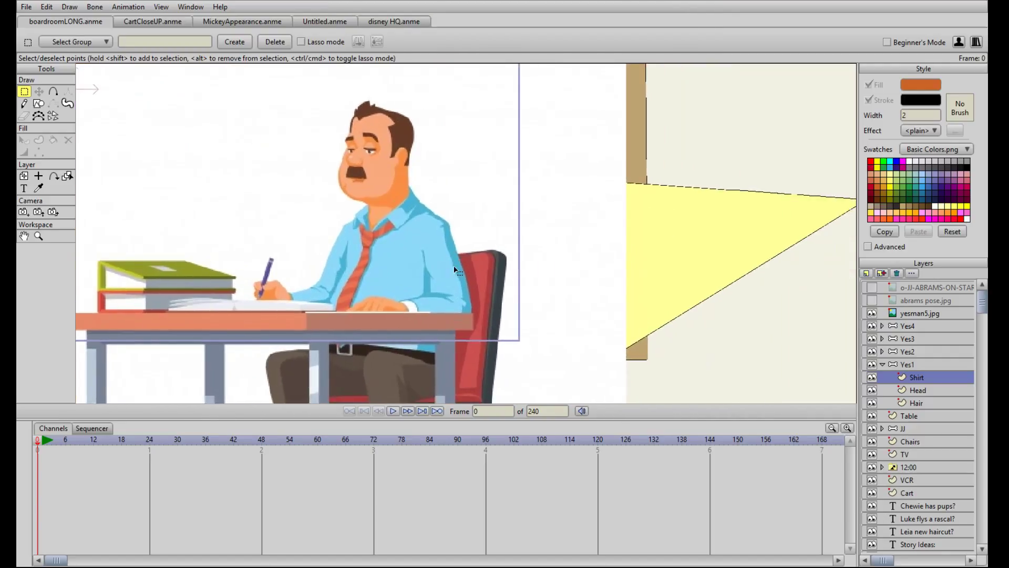
pyautogui.scroll(2, 454, 270)
pyautogui.click(38, 103)
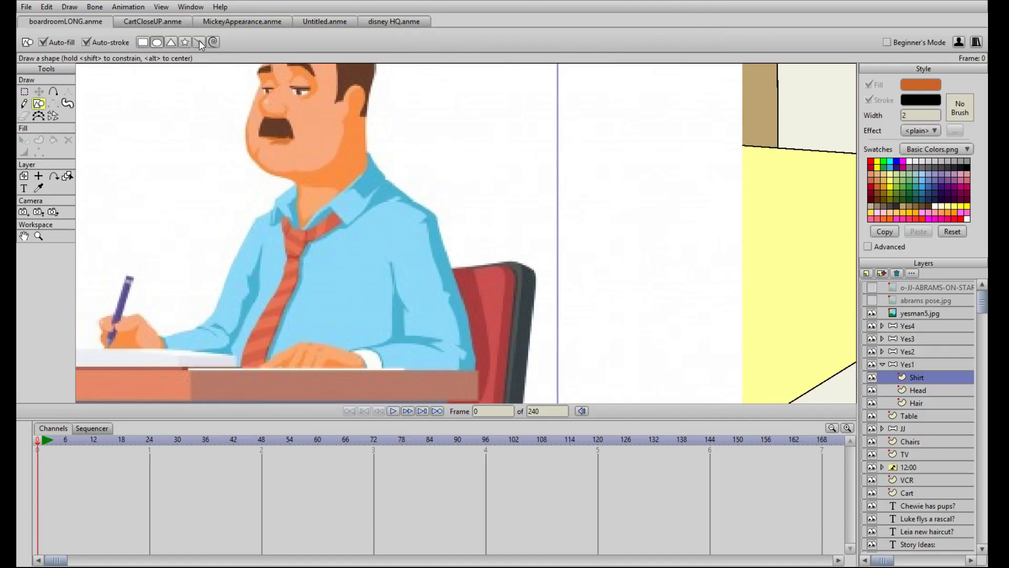
pyautogui.moveTo(348, 210); pyautogui.dragTo(425, 312)
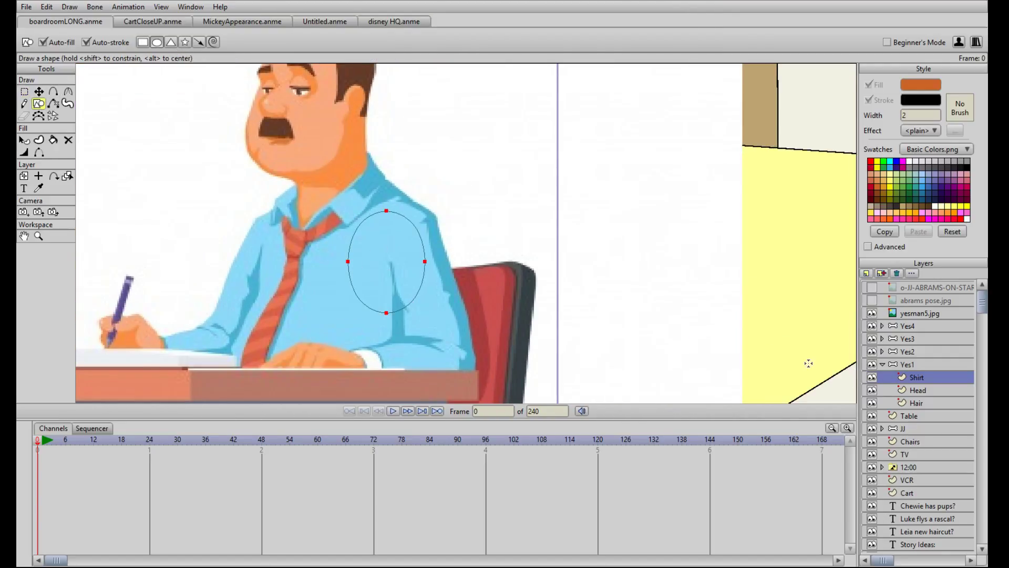
# Step: Recolour the shirt oval's fill blue while the yesman5.jpg reference is temporarily hidden
pyautogui.click(871, 312)
pyautogui.click(23, 140)
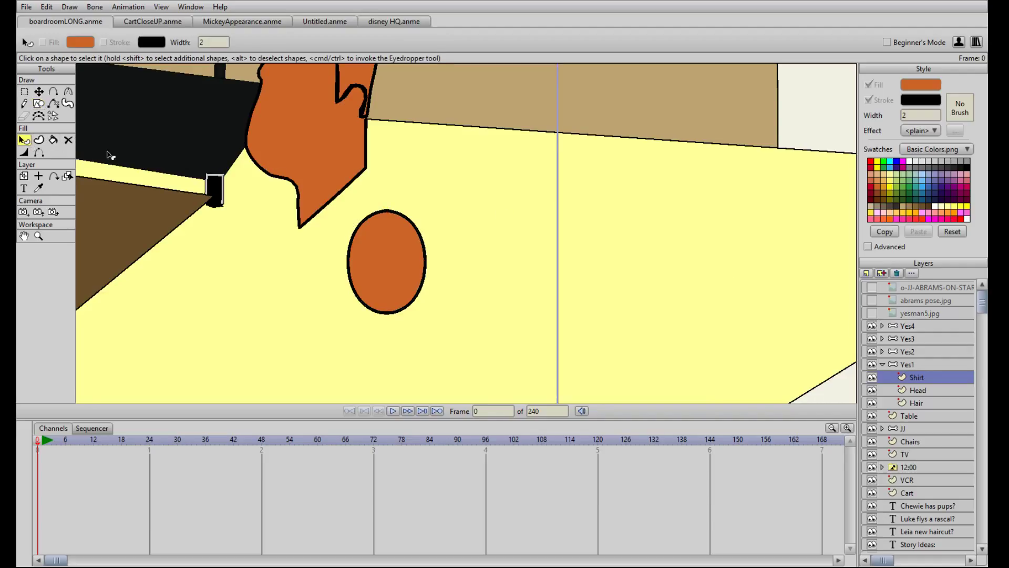
pyautogui.click(371, 238)
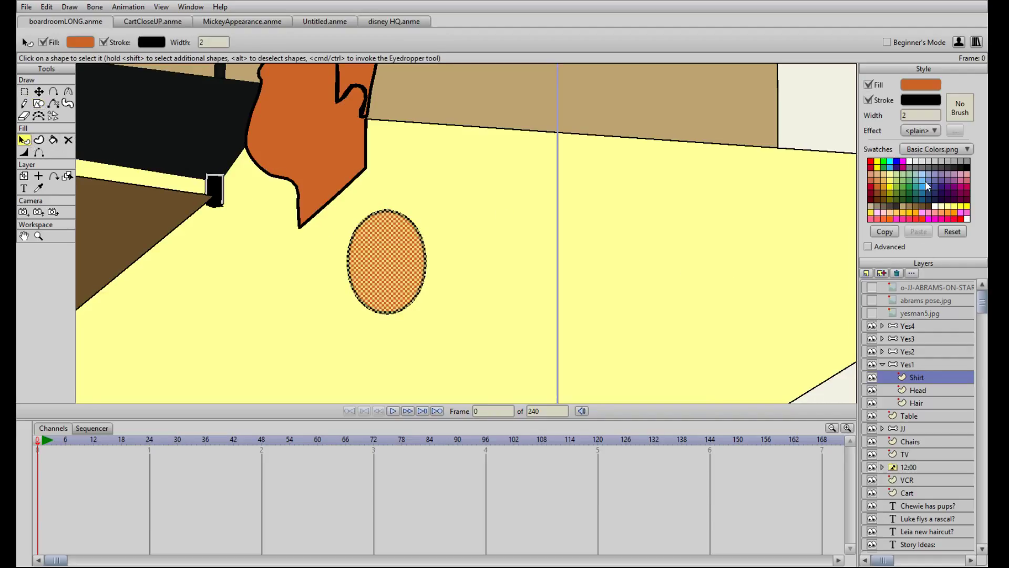
pyautogui.click(923, 186)
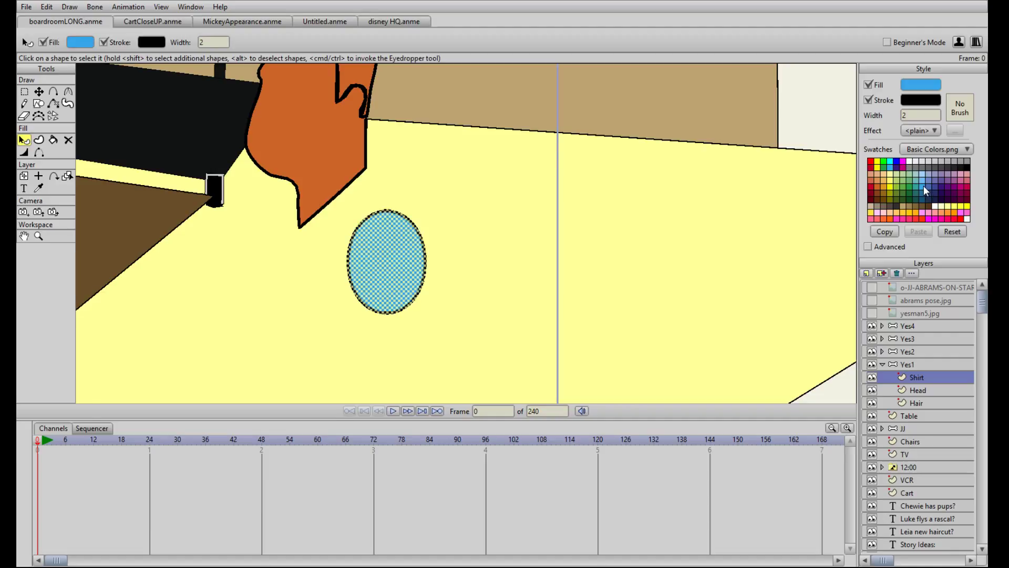
pyautogui.click(522, 269)
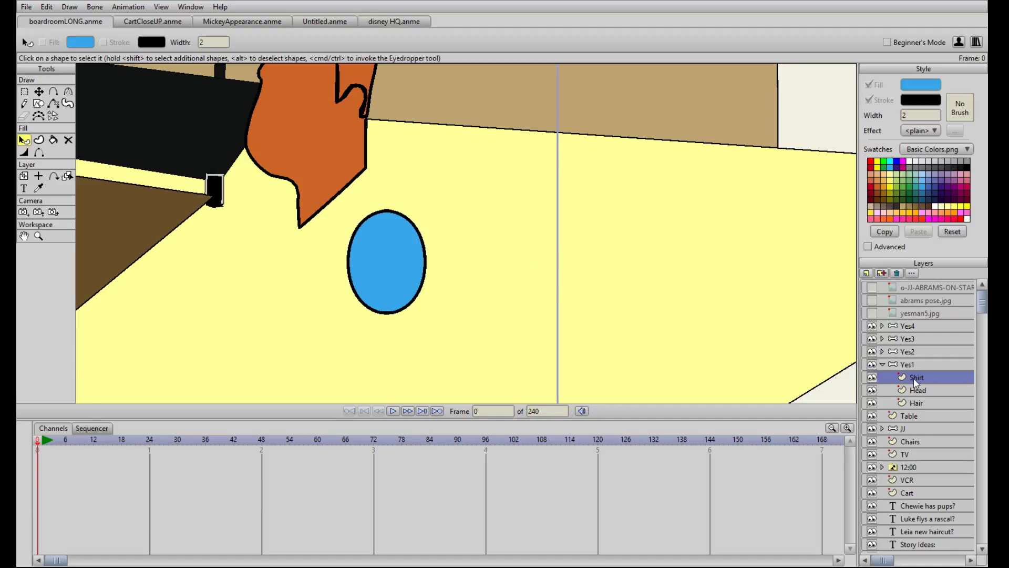
pyautogui.click(875, 314)
# Step: Move the oval's top point to the shirt collar beside the neck and make it a sharp corner
pyautogui.press('t')
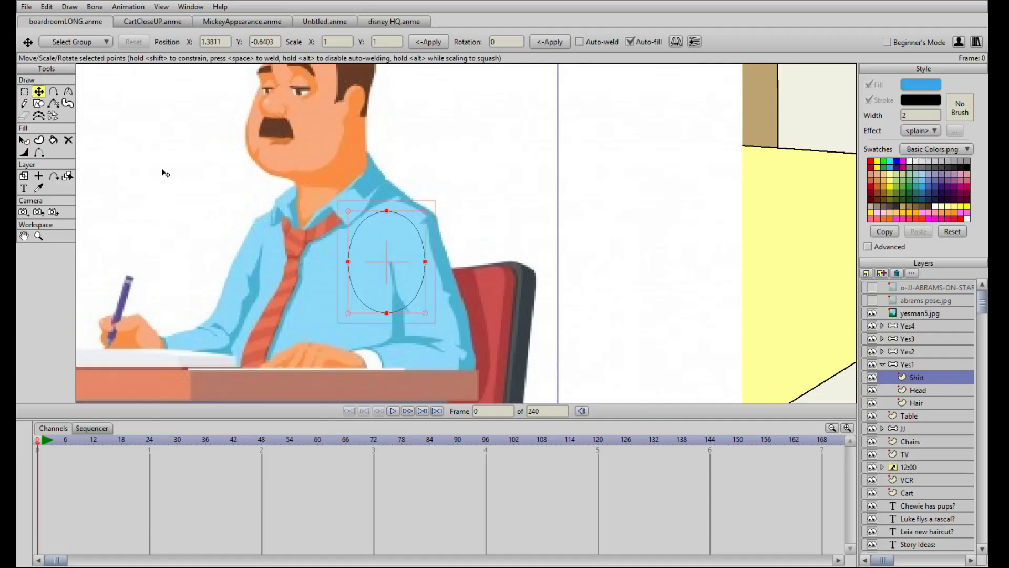
pyautogui.scroll(2, 434, 255)
pyautogui.moveTo(353, 202); pyautogui.dragTo(376, 174)
pyautogui.click(67, 91)
pyautogui.click(132, 42)
# Step: Add points along the back of the collar to start following the shirt's upper edge
pyautogui.press('a')
pyautogui.press('t')
pyautogui.press('a')
pyautogui.click(351, 151)
pyautogui.press('t')
pyautogui.press('a')
pyautogui.click(358, 174)
pyautogui.press('t')
# Step: Add points along the near shoulder and fit the outline to the shoulder's slope
pyautogui.press('a')
pyautogui.click(410, 210)
pyautogui.press('t')
pyautogui.moveTo(410, 210)
pyautogui.mouseDown()
pyautogui.moveTo(423, 208)
pyautogui.moveTo(399, 190)
pyautogui.moveTo(425, 213)
pyautogui.mouseUp()
pyautogui.press('a')
pyautogui.click(404, 189)
pyautogui.press('t')
# Step: Move the oval's side point onto the shirt's back edge and its bottom point to the tabletop behind the elbow, sharpening that corner
pyautogui.moveTo(406, 274); pyautogui.dragTo(442, 335)
pyautogui.moveTo(352, 349); pyautogui.dragTo(392, 380)
pyautogui.moveTo(476, 338); pyautogui.dragTo(491, 255)
pyautogui.moveTo(404, 295); pyautogui.dragTo(515, 348)
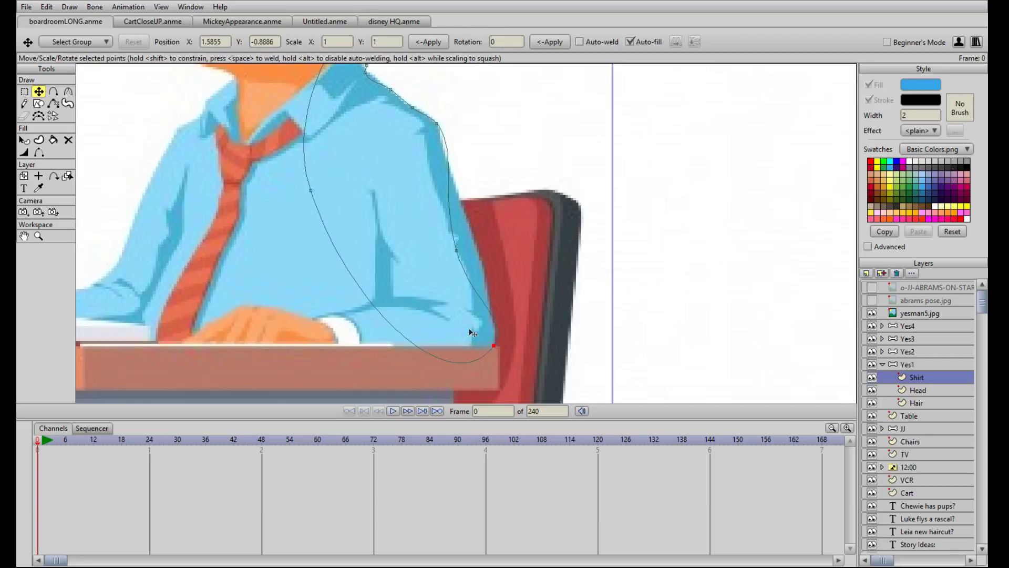
pyautogui.click(68, 91)
pyautogui.click(124, 42)
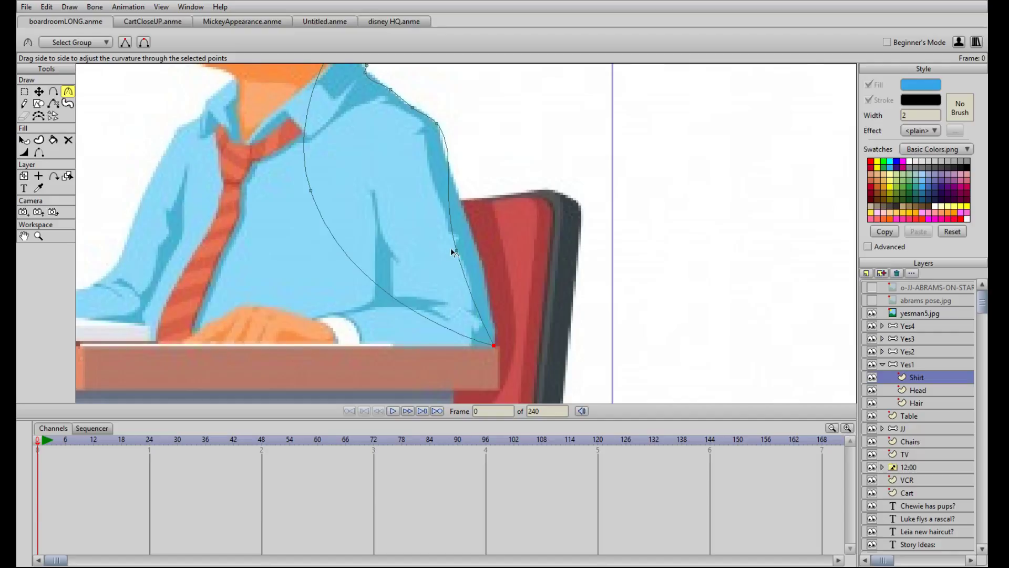
# Step: Add and reposition points along the back of the near sleeve so the outline follows it down to the elbow
pyautogui.press('a')
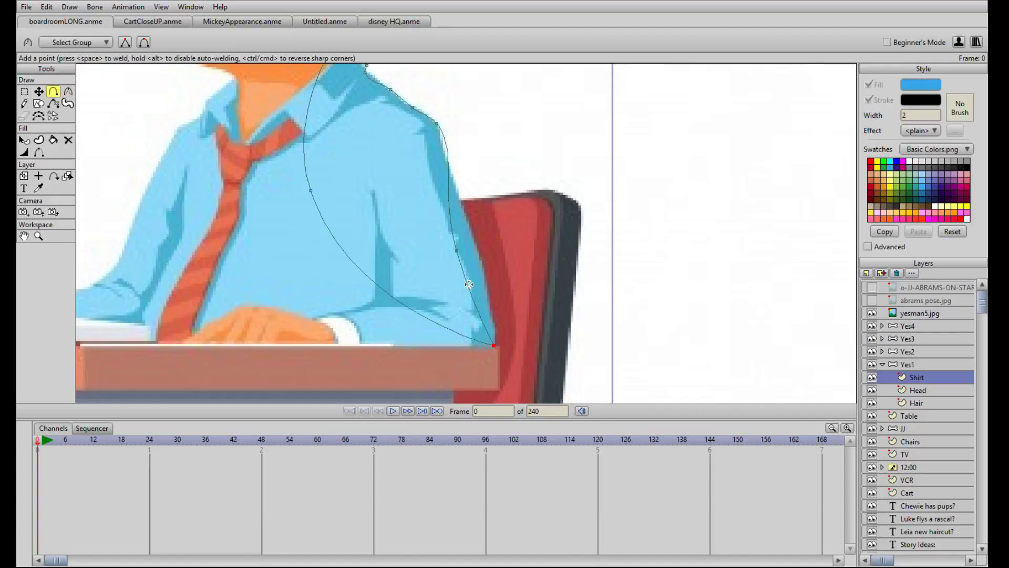
pyautogui.press('t')
pyautogui.moveTo(460, 251); pyautogui.dragTo(467, 230)
pyautogui.press('a')
pyautogui.click(451, 153)
pyautogui.press('t')
pyautogui.moveTo(451, 153); pyautogui.dragTo(471, 227)
pyautogui.press('a')
pyautogui.click(486, 292)
pyautogui.press('t')
pyautogui.moveTo(485, 293); pyautogui.dragTo(489, 276)
# Step: Move the oval's remaining side point to the near cuff's lower corner at the tabletop and make it sharp
pyautogui.moveTo(311, 192); pyautogui.dragTo(362, 345)
pyautogui.moveTo(334, 348); pyautogui.dragTo(362, 347)
pyautogui.press('c')
pyautogui.click(125, 42)
# Step: Add a point, move it to the near cuff's upper corner and make it a sharp corner
pyautogui.press('a')
pyautogui.click(361, 311)
pyautogui.press('t')
pyautogui.moveTo(360, 312); pyautogui.dragTo(336, 312)
pyautogui.click(68, 92)
pyautogui.click(125, 42)
# Step: Add a point between the near cuff's two corners and move it outward to round the cuff's edge
pyautogui.press('a')
pyautogui.click(351, 330)
pyautogui.press('t')
pyautogui.moveTo(352, 330); pyautogui.dragTo(355, 321)
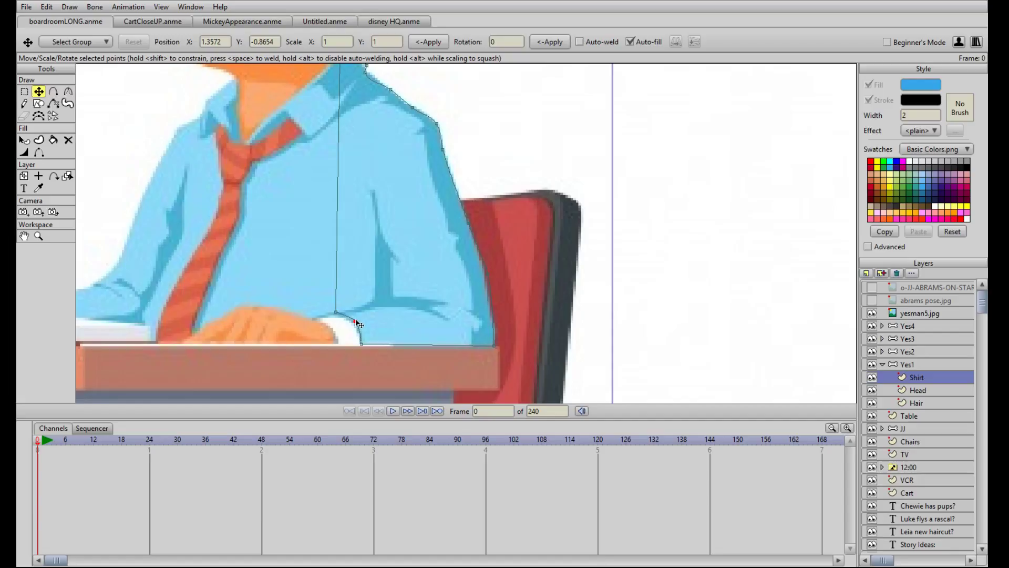
# Step: Add a point above the near cuff, move it to where the wrist meets the sleeve and sharpen the corner
pyautogui.click(336, 312)
pyautogui.press('a')
pyautogui.click(337, 253)
pyautogui.press('t')
pyautogui.moveTo(337, 254); pyautogui.dragTo(310, 319)
pyautogui.click(67, 92)
pyautogui.click(125, 45)
# Step: Add a point on the shirt's open front edge and move it down to the tabletop behind the resting hand
pyautogui.moveTo(153, 183); pyautogui.dragTo(288, 178)
pyautogui.press('a')
pyautogui.click(450, 262)
pyautogui.press('t')
pyautogui.moveTo(450, 261); pyautogui.dragTo(382, 339)
# Step: Add a point, place it at the tabletop beside the open book's edge and make it a sharp corner
pyautogui.press('a')
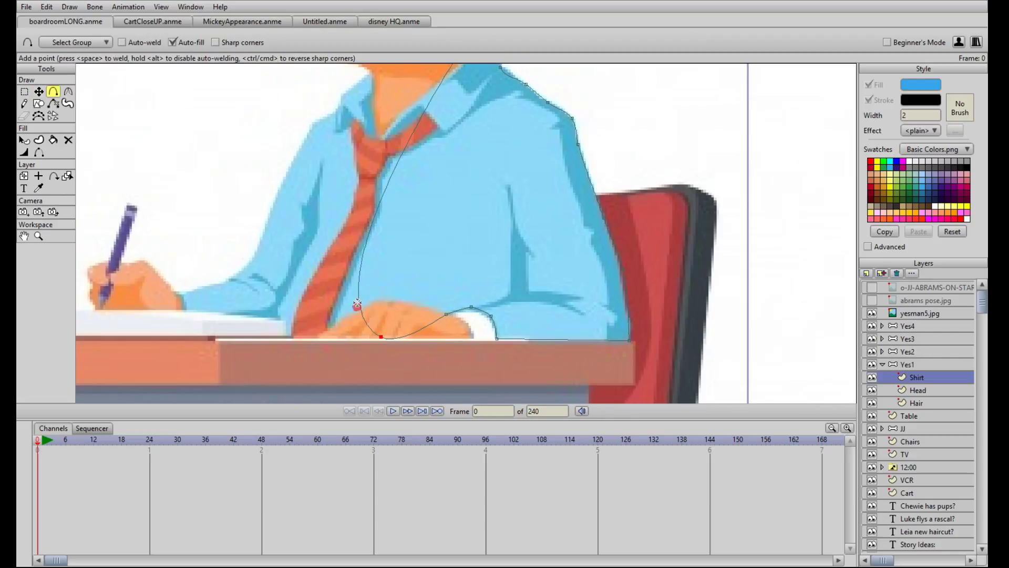
pyautogui.click(356, 299)
pyautogui.press('t')
pyautogui.click(358, 299)
pyautogui.moveTo(356, 299); pyautogui.dragTo(280, 329)
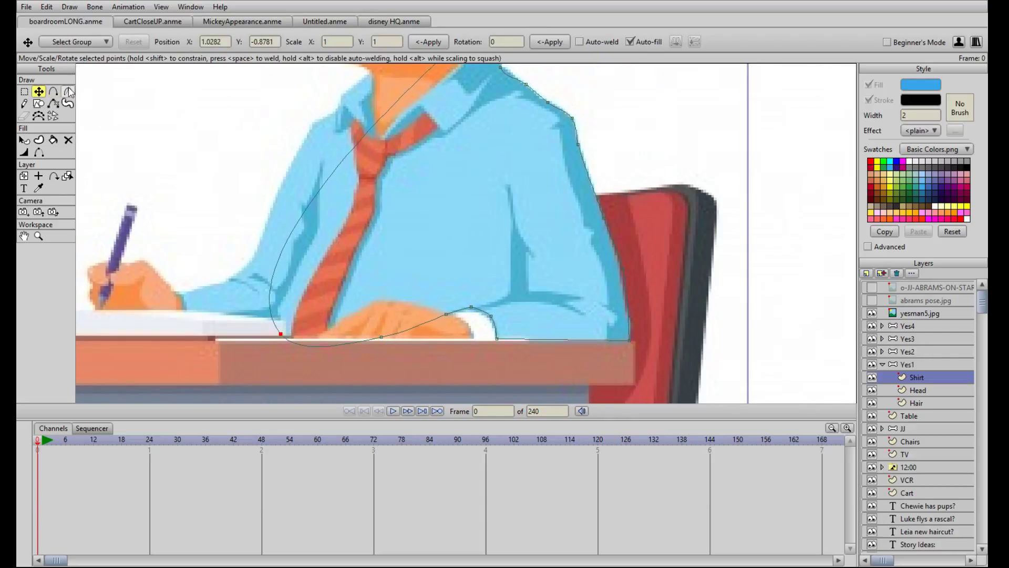
pyautogui.click(68, 92)
pyautogui.click(124, 43)
pyautogui.press('t')
pyautogui.moveTo(283, 331); pyautogui.dragTo(287, 337)
# Step: Add points along the open book's edge, placing the last at the far cuff's lower corner and sharpening it
pyautogui.press('a')
pyautogui.press('t')
pyautogui.moveTo(310, 290); pyautogui.dragTo(227, 292)
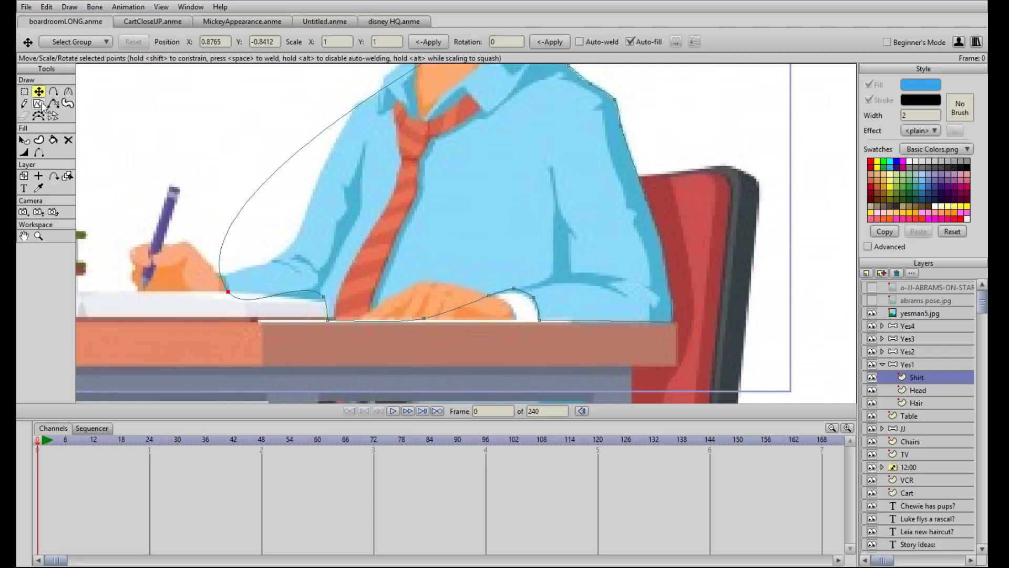
pyautogui.click(68, 91)
pyautogui.click(125, 42)
# Step: Add a point beneath the far forearm, fit it to the book's edge and sharpen the corner at the book's end
pyautogui.moveTo(302, 205); pyautogui.dragTo(362, 191)
pyautogui.press('a')
pyautogui.click(360, 273)
pyautogui.press('t')
pyautogui.moveTo(359, 273); pyautogui.dragTo(360, 281)
pyautogui.click(383, 283)
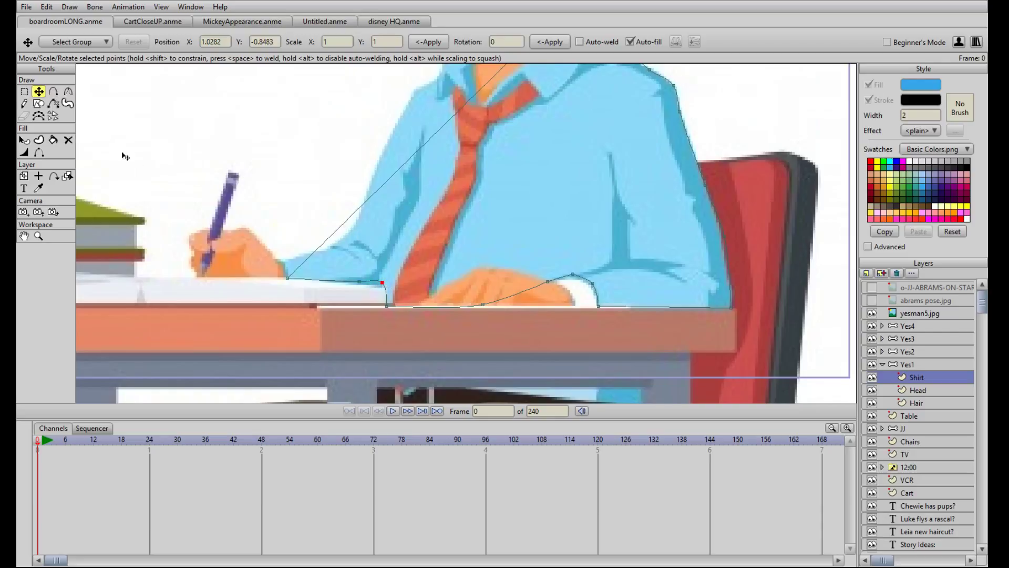
pyautogui.click(68, 91)
pyautogui.click(125, 42)
# Step: Place a point at the far cuff's upper corner by the writing hand and make it a sharp corner
pyautogui.press('t')
pyautogui.click(359, 283)
pyautogui.moveTo(304, 264); pyautogui.dragTo(280, 259)
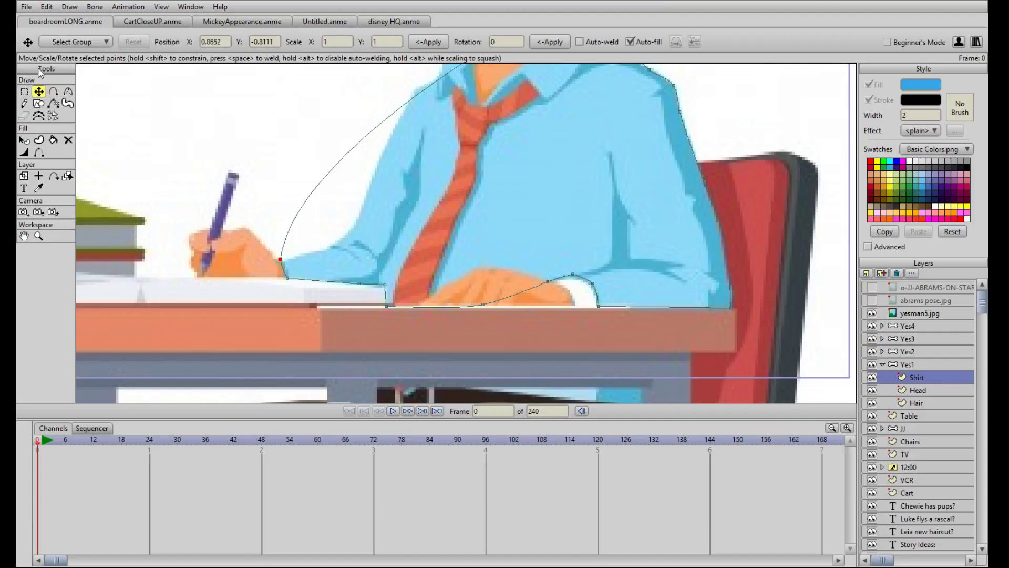
pyautogui.click(68, 91)
pyautogui.click(124, 42)
pyautogui.press('a')
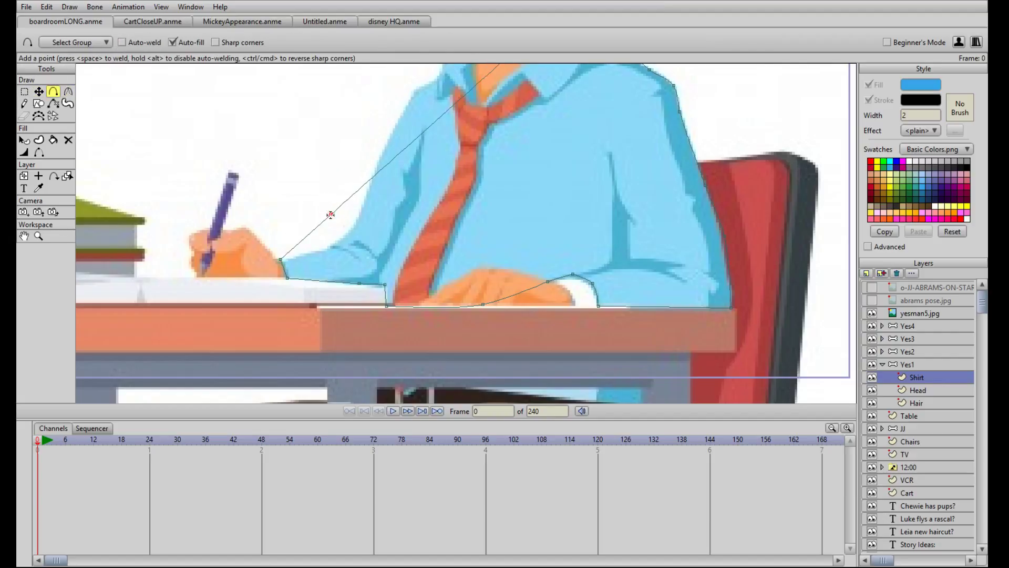
# Step: Add points along the far sleeve above the cuff and fit them to its outer edge
pyautogui.moveTo(330, 215); pyautogui.dragTo(327, 247)
pyautogui.press('t')
pyautogui.moveTo(402, 187); pyautogui.dragTo(385, 150)
pyautogui.press('a')
pyautogui.click(366, 210)
pyautogui.press('t')
pyautogui.moveTo(366, 209); pyautogui.dragTo(359, 213)
pyautogui.moveTo(409, 172); pyautogui.dragTo(367, 263)
# Step: Add points up to the far shoulder, fit them to its edge and sharpen the one where the shoulder meets the collar
pyautogui.press('a')
pyautogui.click(372, 205)
pyautogui.press('t')
pyautogui.moveTo(375, 202); pyautogui.dragTo(394, 173)
pyautogui.press('a')
pyautogui.click(392, 167)
pyautogui.press('t')
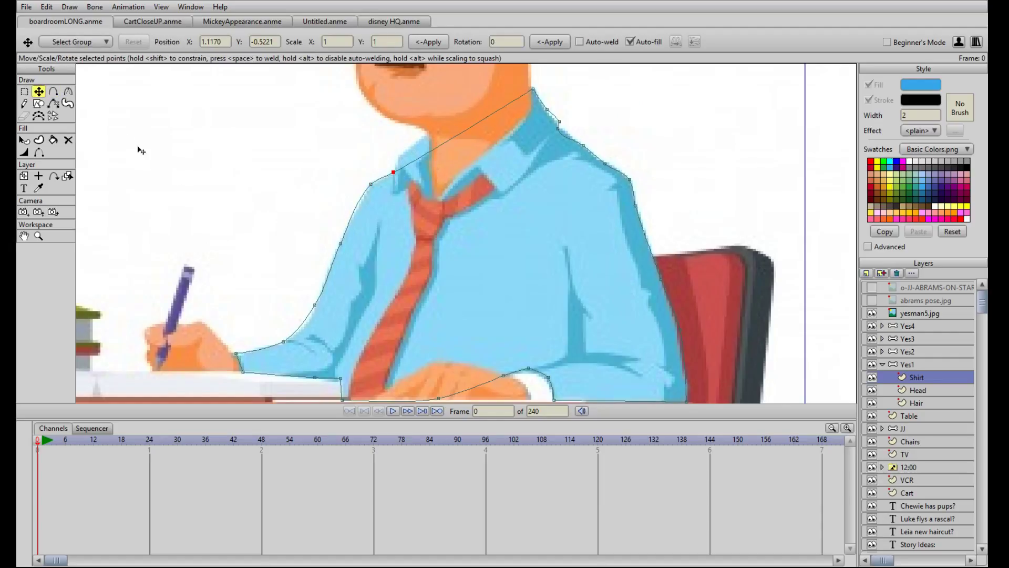
pyautogui.click(68, 92)
pyautogui.click(127, 45)
# Step: Add a point at the far collar's outer corner and make it a sharp corner
pyautogui.moveTo(386, 230); pyautogui.dragTo(382, 272)
pyautogui.press('a')
pyautogui.click(416, 198)
pyautogui.press('t')
pyautogui.moveTo(416, 198); pyautogui.dragTo(395, 204)
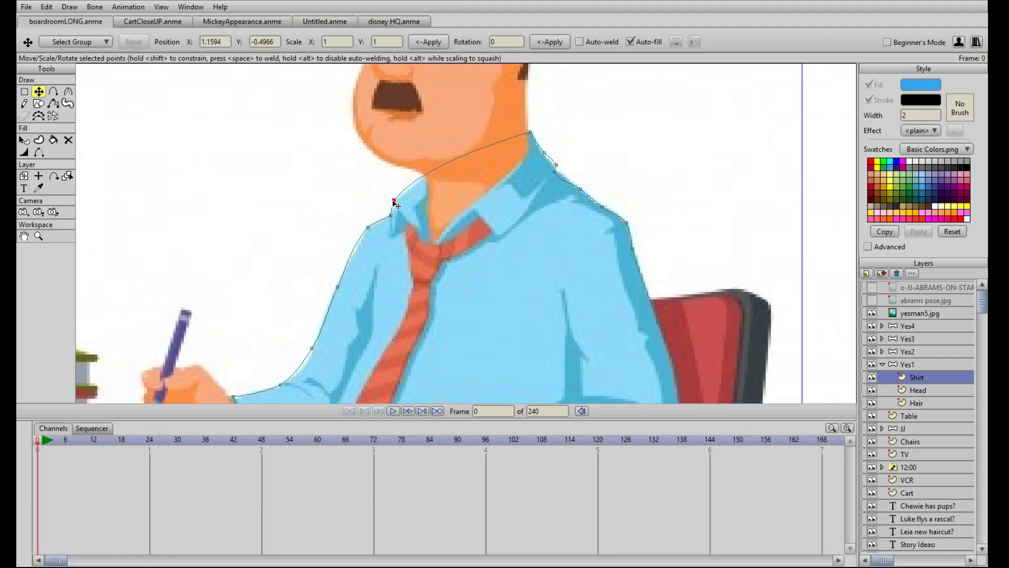
pyautogui.click(69, 92)
pyautogui.click(127, 46)
# Step: Add a point at the far collar's top beneath the chin to finish the shirt outline
pyautogui.press('t')
pyautogui.press('a')
pyautogui.click(436, 181)
pyautogui.press('t')
pyautogui.moveTo(436, 180); pyautogui.dragTo(424, 177)
pyautogui.scroll(-2, 532, 263)
pyautogui.scroll(2, 531, 266)
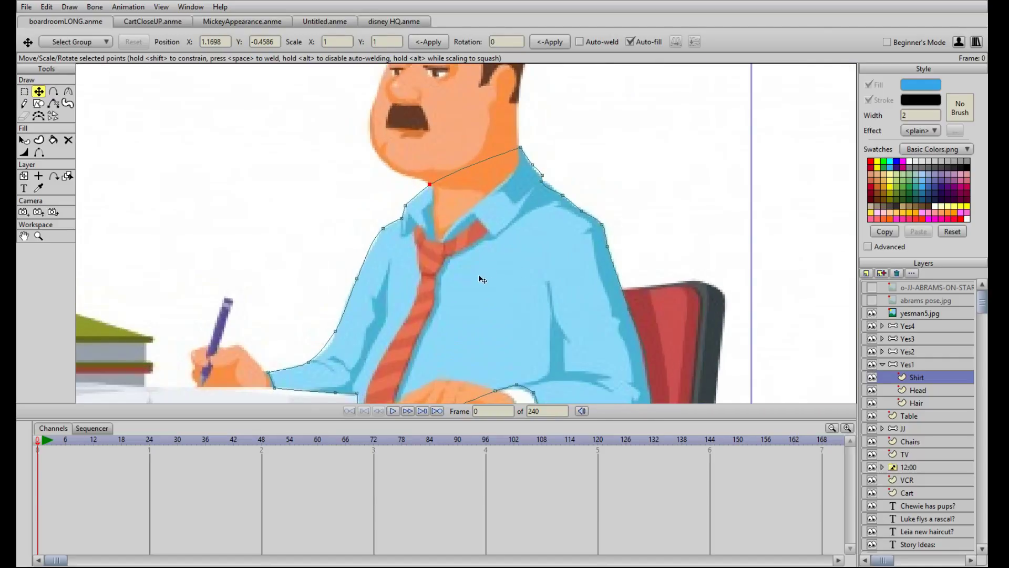
# Step: Add a layer named Tie in the Yes1 group and choose a dark red fill for drawing shapes
pyautogui.click(875, 286)
pyautogui.write('Tie')
pyautogui.press('Return')
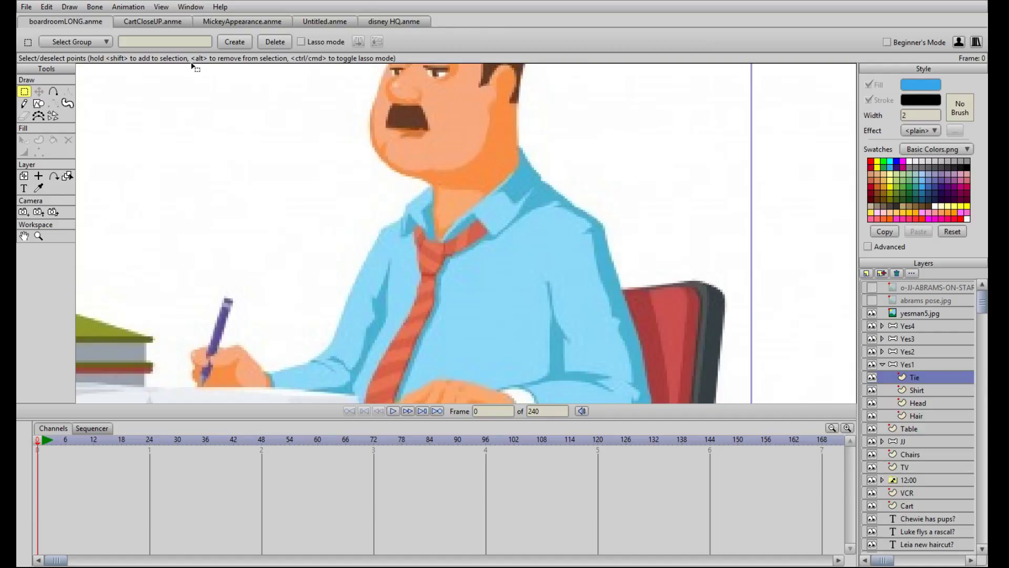
pyautogui.click(39, 103)
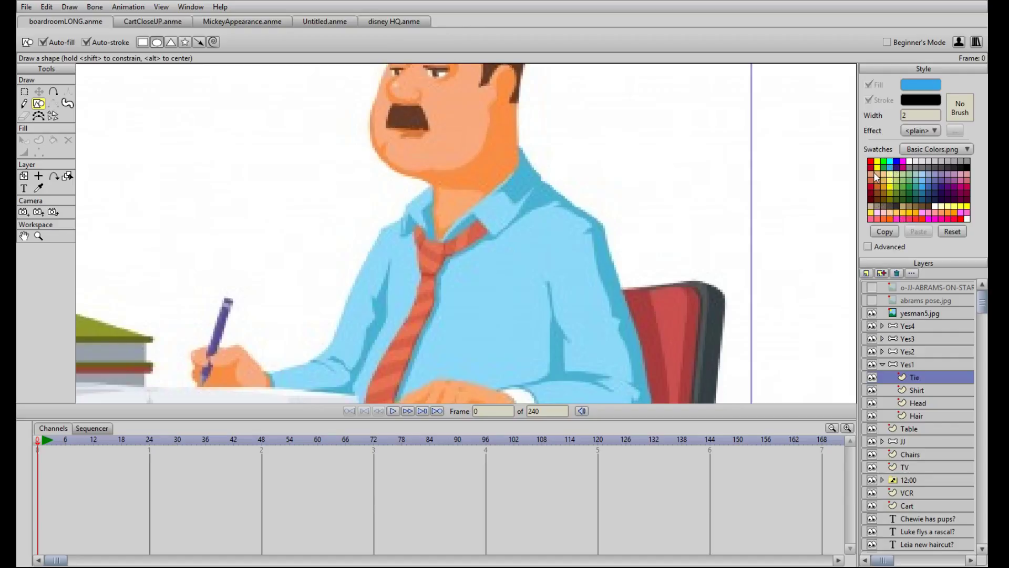
pyautogui.click(872, 193)
# Step: Draw an oval over the tie, place its top point at the tie's upper corner by the far collar and sharpen it
pyautogui.scroll(-3, 709, 272)
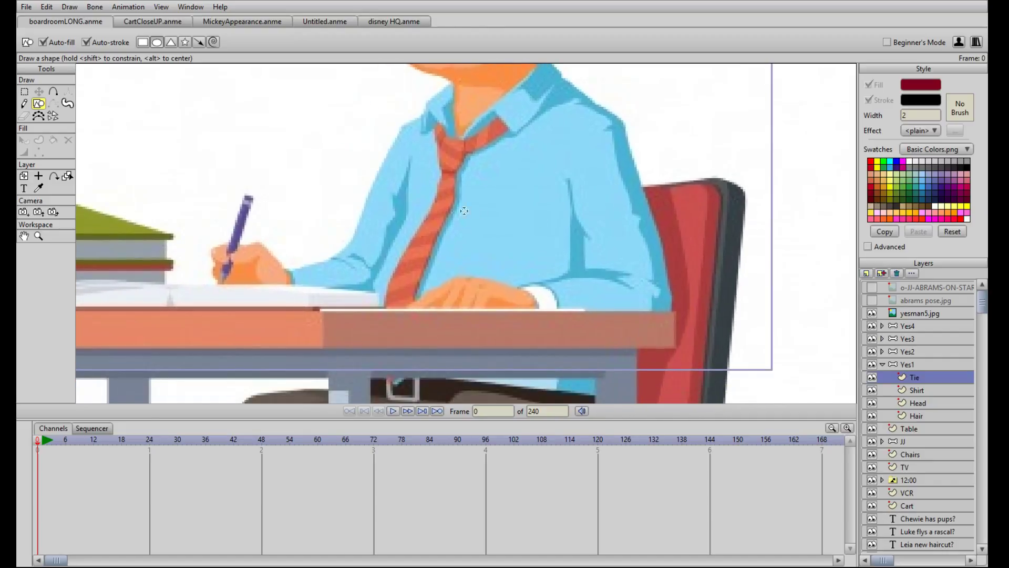
pyautogui.moveTo(432, 197); pyautogui.dragTo(470, 254)
pyautogui.press('t')
pyautogui.moveTo(496, 215); pyautogui.dragTo(432, 149)
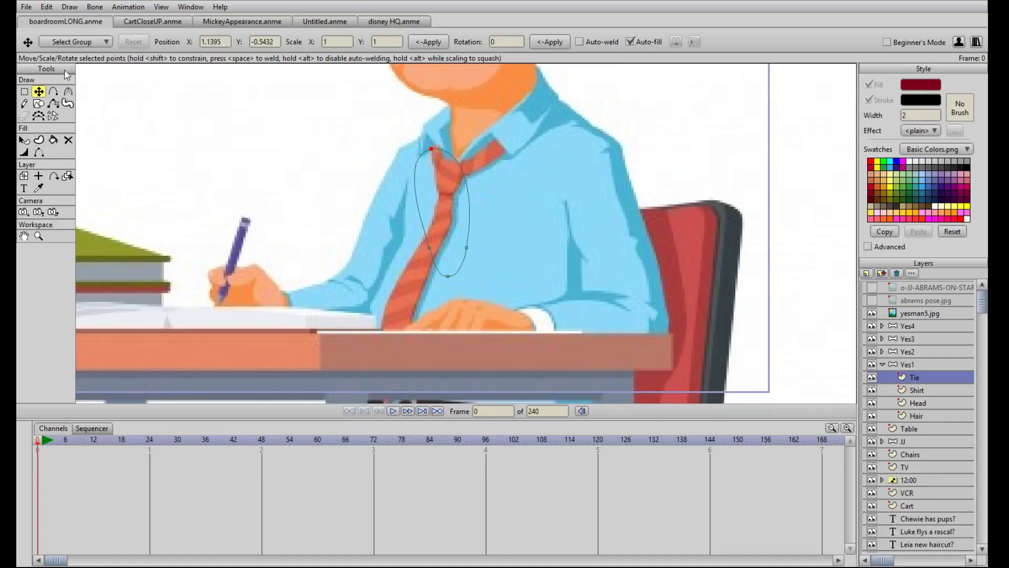
pyautogui.click(68, 92)
pyautogui.click(123, 40)
# Step: Fit points along the left side of the knot and tie, and make a sharp corner at the tie's lower left end
pyautogui.press('a')
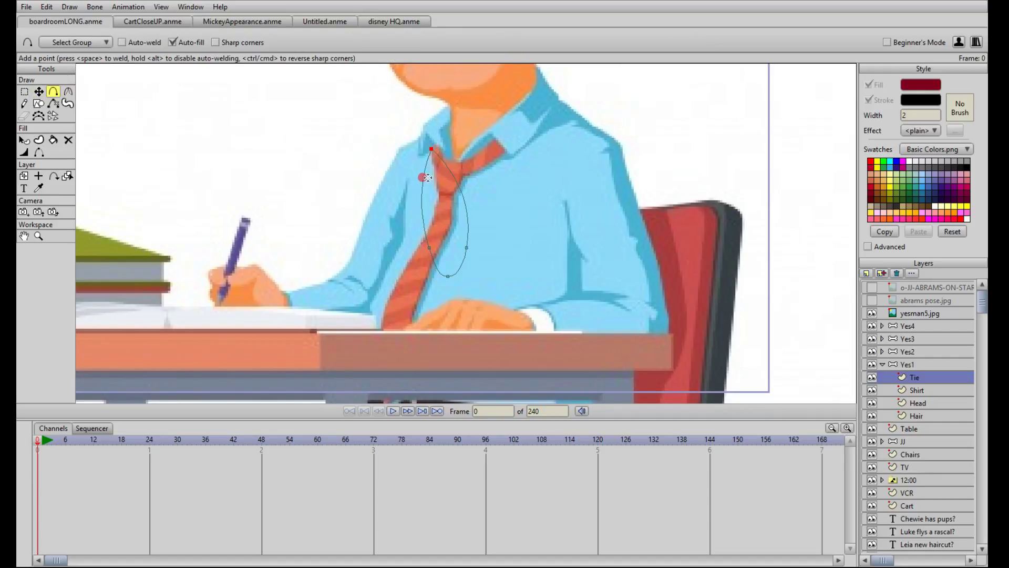
pyautogui.click(427, 178)
pyautogui.press('t')
pyautogui.moveTo(427, 178); pyautogui.dragTo(437, 195)
pyautogui.moveTo(431, 249); pyautogui.dragTo(433, 219)
pyautogui.moveTo(448, 276); pyautogui.dragTo(385, 332)
pyautogui.click(68, 91)
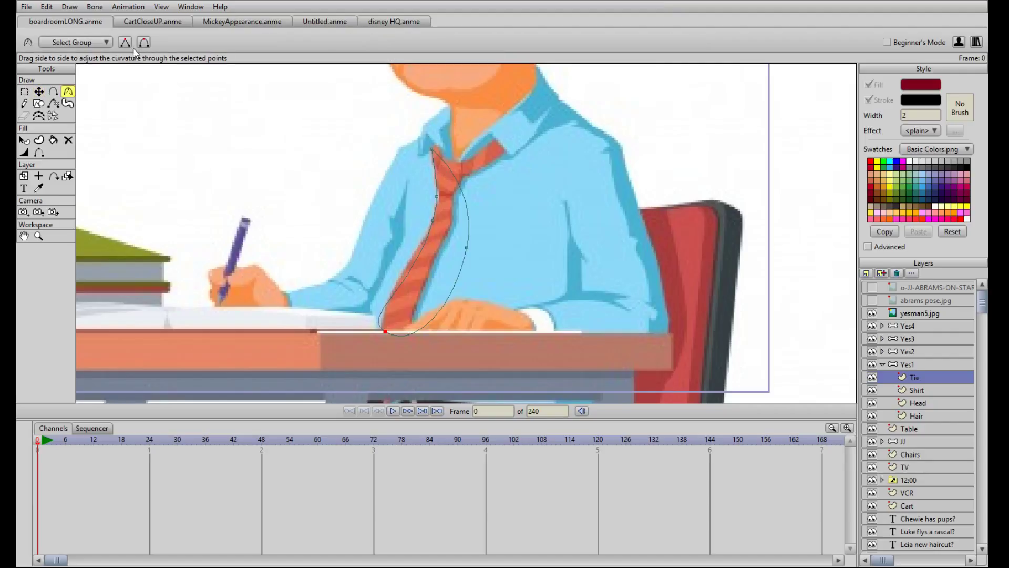
pyautogui.click(123, 44)
# Step: Add points along the lower part of the tie's left edge and fit them to the reference
pyautogui.press('a')
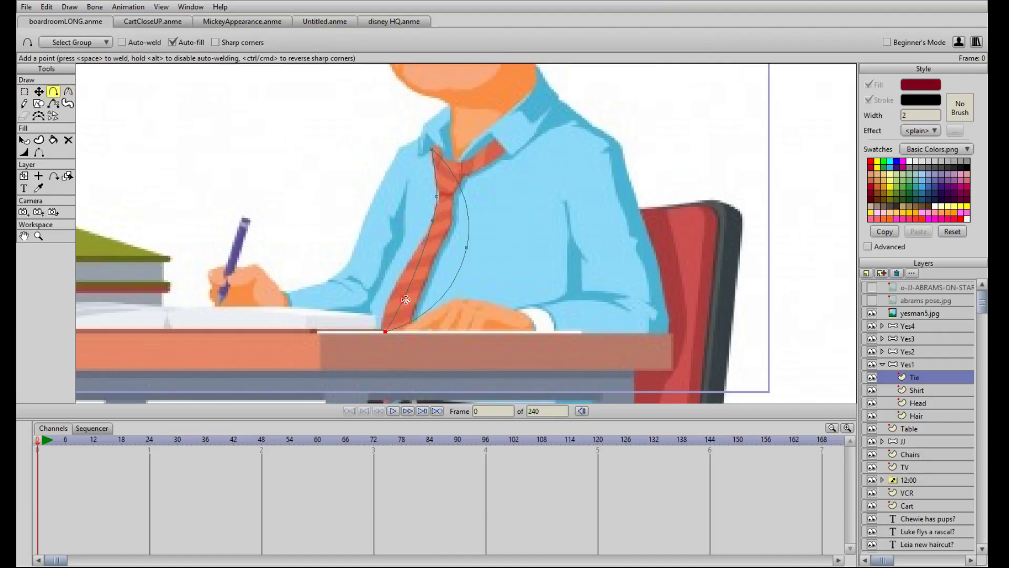
pyautogui.press('t')
pyautogui.click(410, 283)
pyautogui.press('a')
pyautogui.click(415, 272)
pyautogui.press('t')
pyautogui.moveTo(414, 271); pyautogui.dragTo(387, 304)
pyautogui.press('a')
pyautogui.click(396, 294)
pyautogui.press('t')
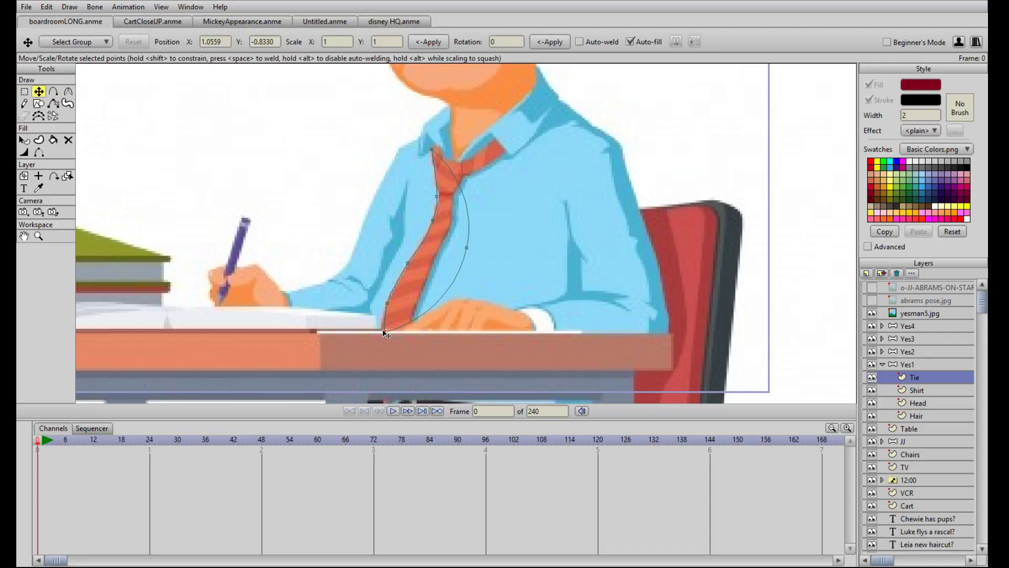
# Step: Add a point at the tie's lower right corner on the tabletop and make it a sharp corner
pyautogui.press('a')
pyautogui.click(422, 321)
pyautogui.press('t')
pyautogui.moveTo(421, 319); pyautogui.dragTo(413, 330)
# Step: Fit the tie's right edge to the reference with added points from the lower corner up towards the knot
pyautogui.press('a')
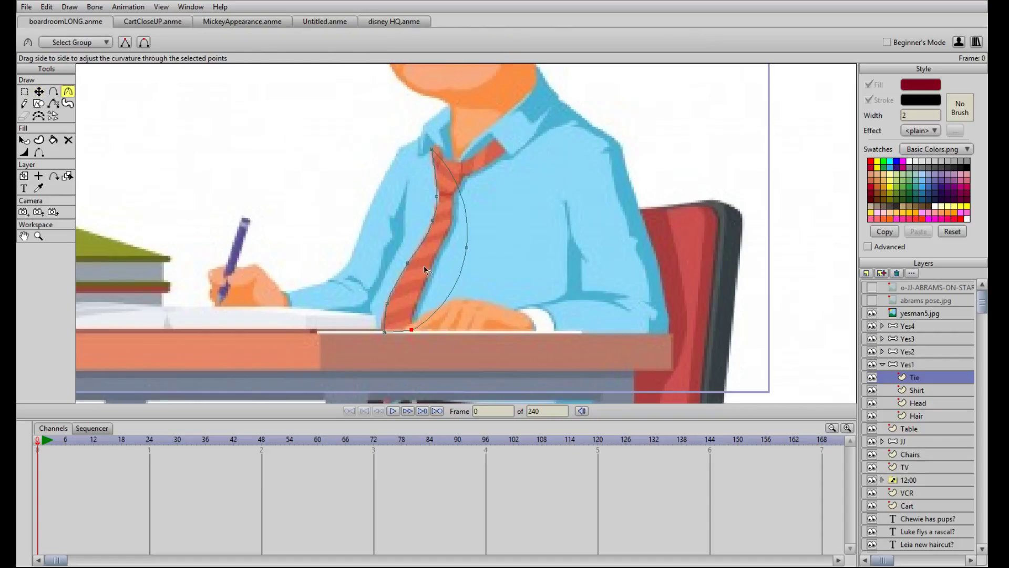
pyautogui.click(447, 302)
pyautogui.press('t')
pyautogui.moveTo(446, 300); pyautogui.dragTo(421, 292)
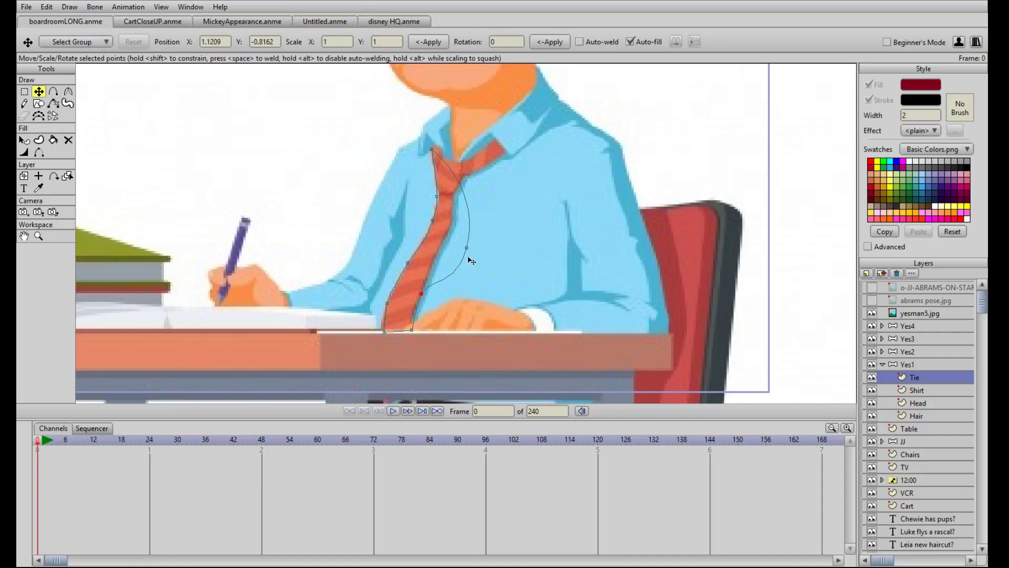
pyautogui.moveTo(467, 250); pyautogui.dragTo(442, 264)
pyautogui.press('a')
pyautogui.click(441, 230)
pyautogui.press('t')
pyautogui.moveTo(442, 230); pyautogui.dragTo(466, 179)
# Step: Add points up the right side of the knot and sharpen the corner where the tie's short collar piece begins
pyautogui.press('a')
pyautogui.click(450, 202)
pyautogui.press('t')
pyautogui.press('a')
pyautogui.click(447, 178)
pyautogui.press('t')
pyautogui.click(68, 92)
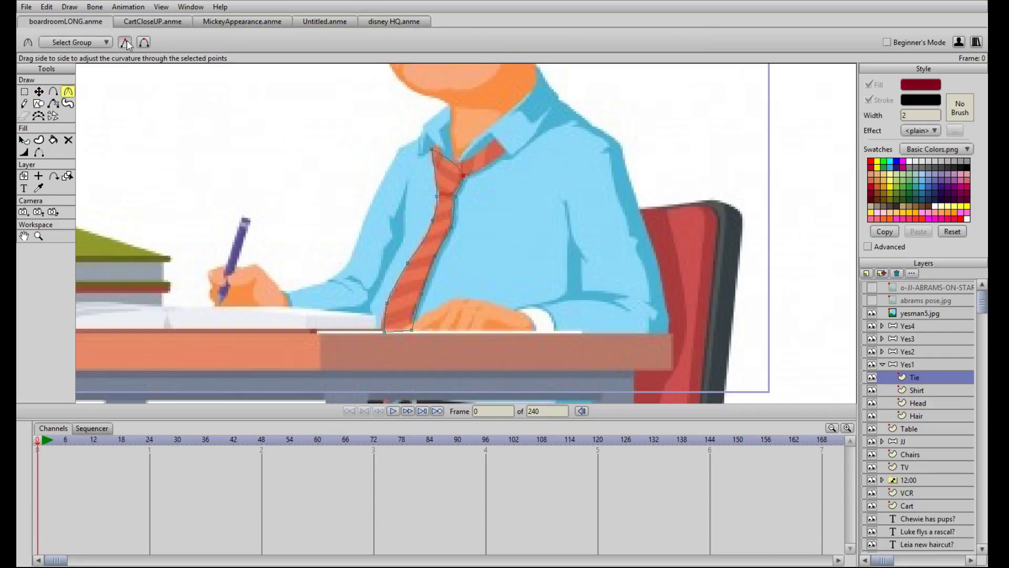
# Step: Add a point at the knot's lower right edge and make it a sharp corner
pyautogui.scroll(5, 458, 235)
pyautogui.scroll(-3, 458, 235)
pyautogui.press('a')
pyautogui.click(434, 198)
pyautogui.press('t')
pyautogui.moveTo(434, 198); pyautogui.dragTo(418, 216)
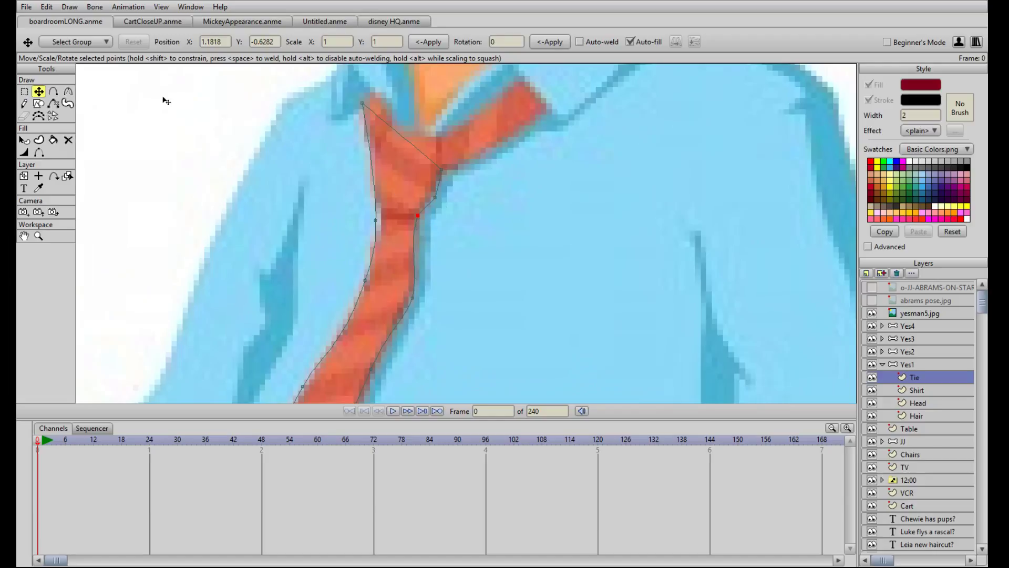
pyautogui.click(68, 91)
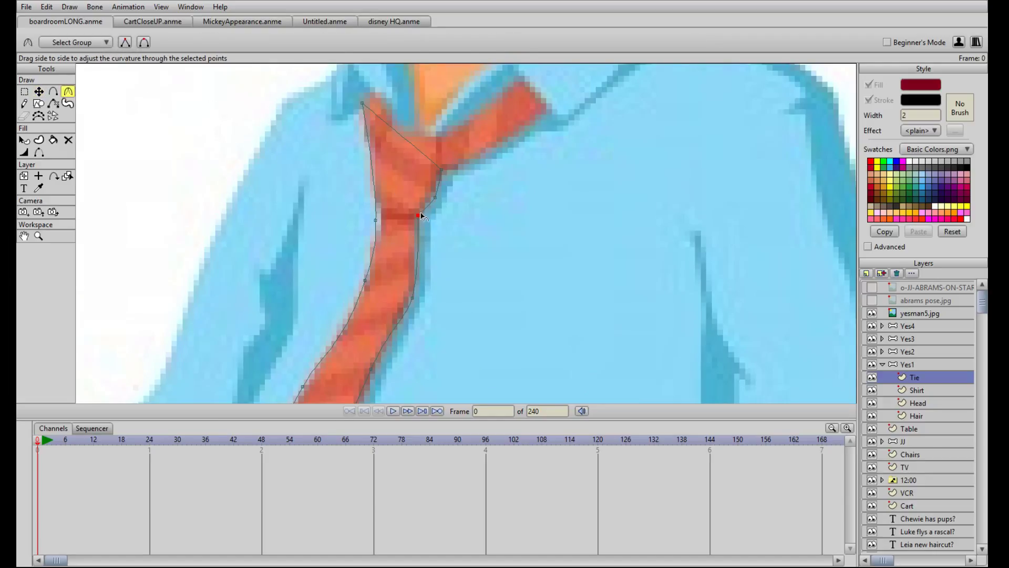
# Step: Refine the point beside the knot, then add a sharp corner at the lower end of the tie's collar piece
pyautogui.press('t')
pyautogui.scroll(-3, 420, 297)
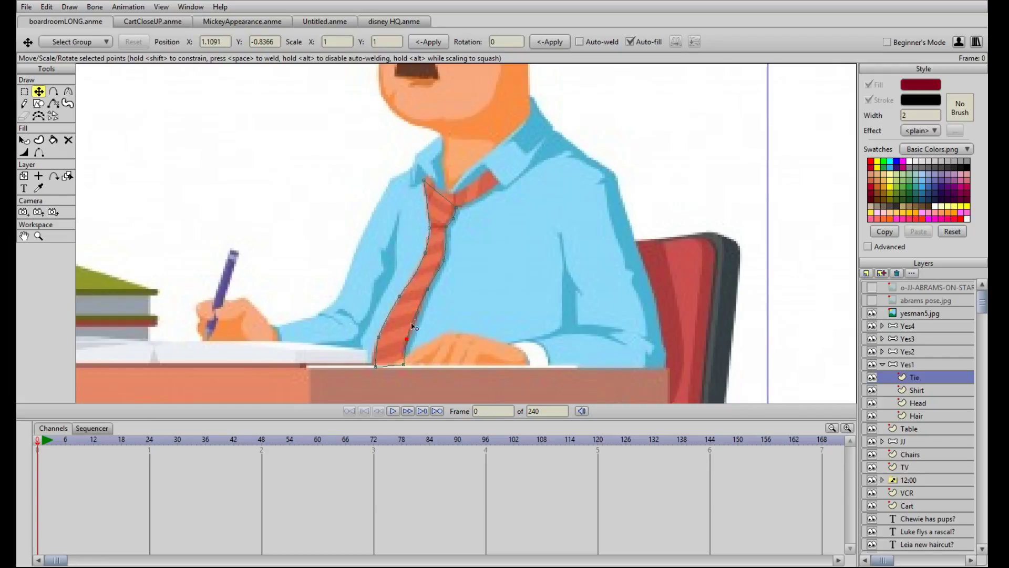
pyautogui.scroll(5, 462, 219)
pyautogui.moveTo(420, 230); pyautogui.dragTo(412, 216)
pyautogui.press('a')
pyautogui.click(416, 238)
pyautogui.press('t')
pyautogui.moveTo(414, 230); pyautogui.dragTo(507, 174)
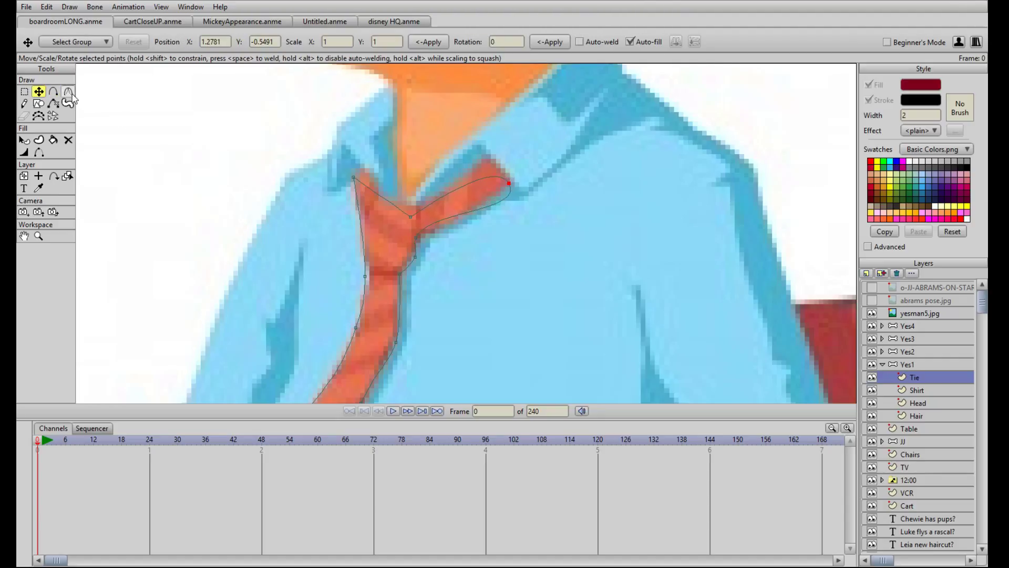
pyautogui.click(53, 91)
# Step: Add a sharp corner at the upper end of the tie's collar piece and fit a point to its lower edge
pyautogui.click(441, 215)
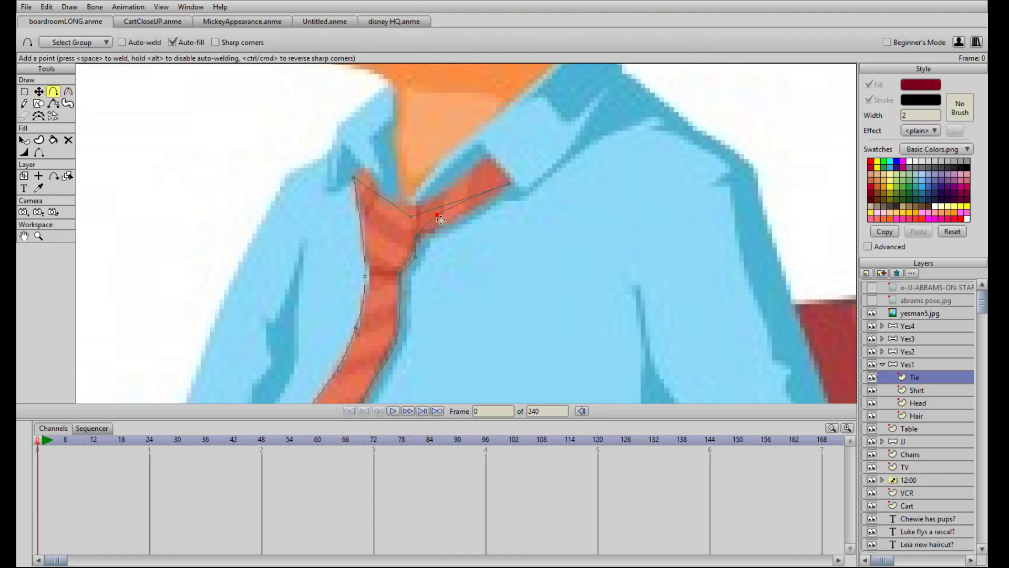
pyautogui.press('t')
pyautogui.moveTo(442, 216); pyautogui.dragTo(489, 159)
pyautogui.press('a')
pyautogui.click(453, 200)
pyautogui.press('t')
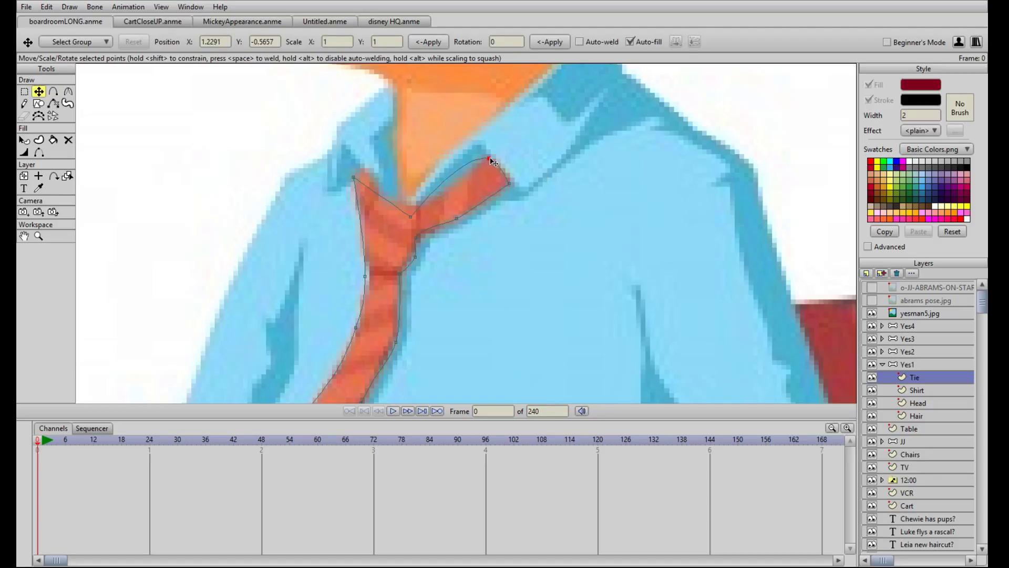
pyautogui.click(68, 92)
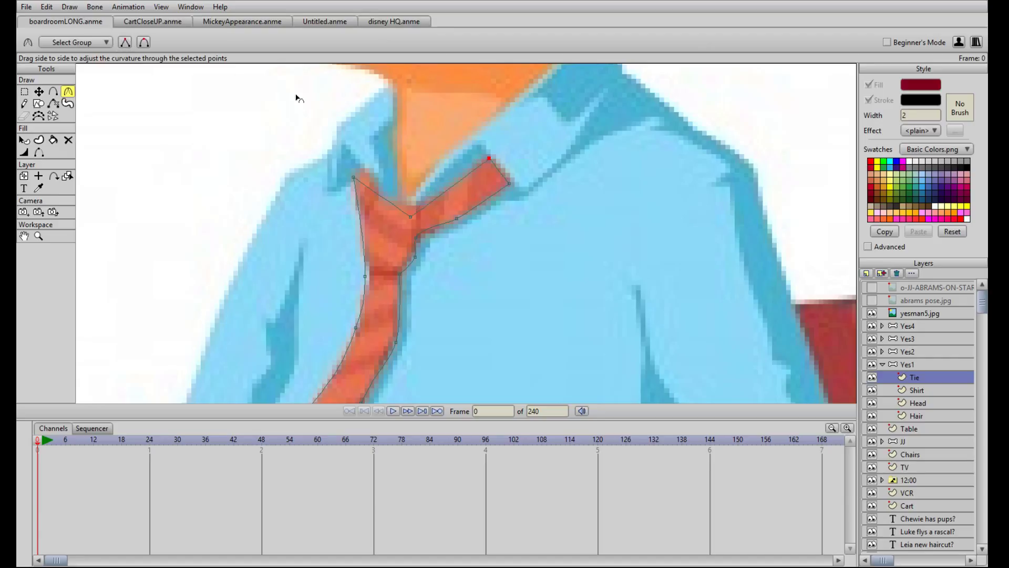
# Step: Move the inner corner to where the collar piece meets the knot and add a point along the knot's top edge
pyautogui.press('t')
pyautogui.moveTo(410, 216); pyautogui.dragTo(422, 206)
pyautogui.press('a')
pyautogui.press('t')
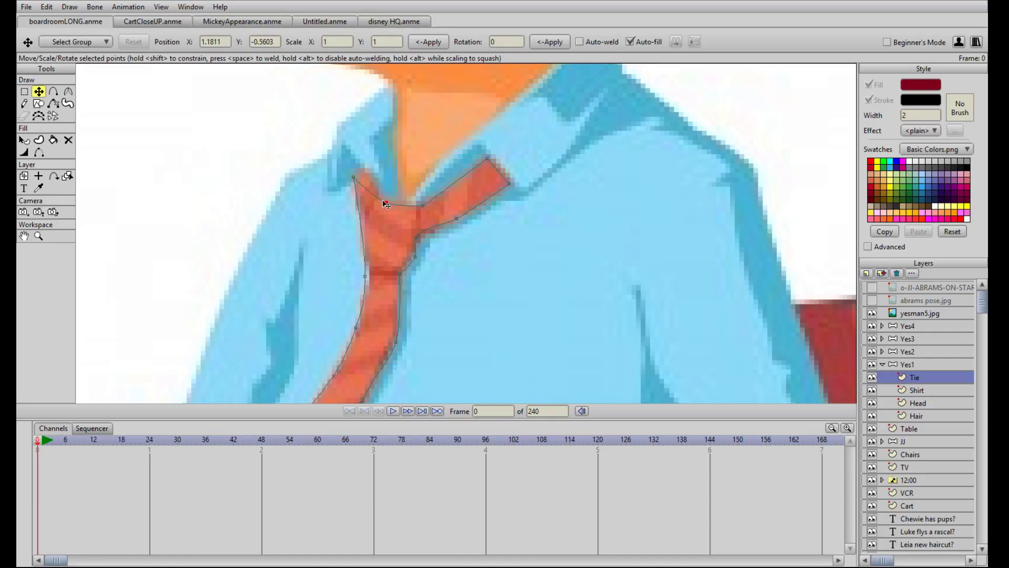
# Step: Add a point at the tie's upper tip beneath the far collar and make it a sharp corner
pyautogui.press('a')
pyautogui.click(362, 185)
pyautogui.press('t')
pyautogui.moveTo(362, 185); pyautogui.dragTo(367, 168)
pyautogui.click(68, 91)
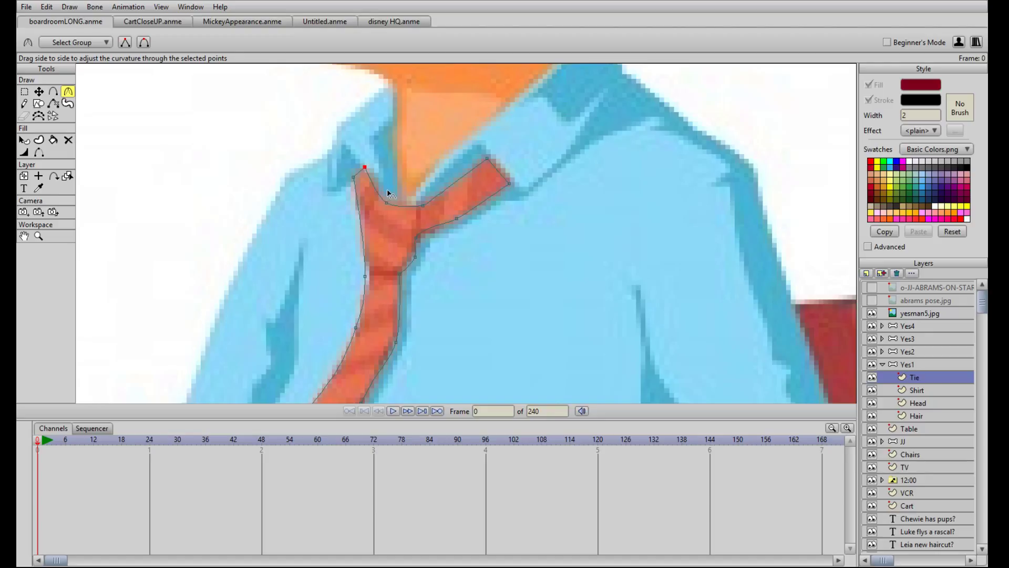
# Step: Fine-tune the point on the tie's right edge below the knot and hide the yesman5.jpg reference layer
pyautogui.scroll(-6, 460, 289)
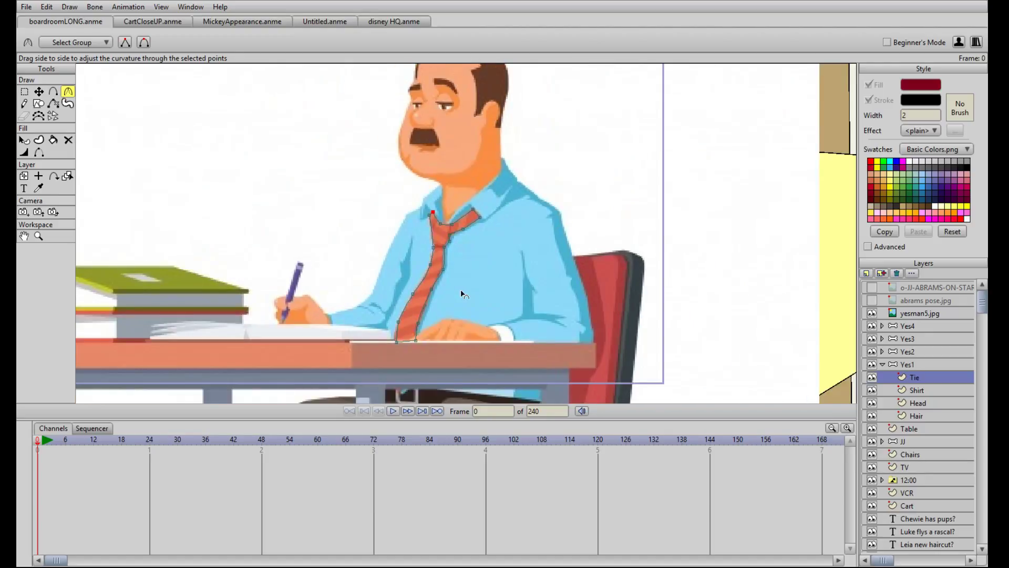
pyautogui.scroll(4, 460, 289)
pyautogui.press('t')
pyautogui.click(419, 308)
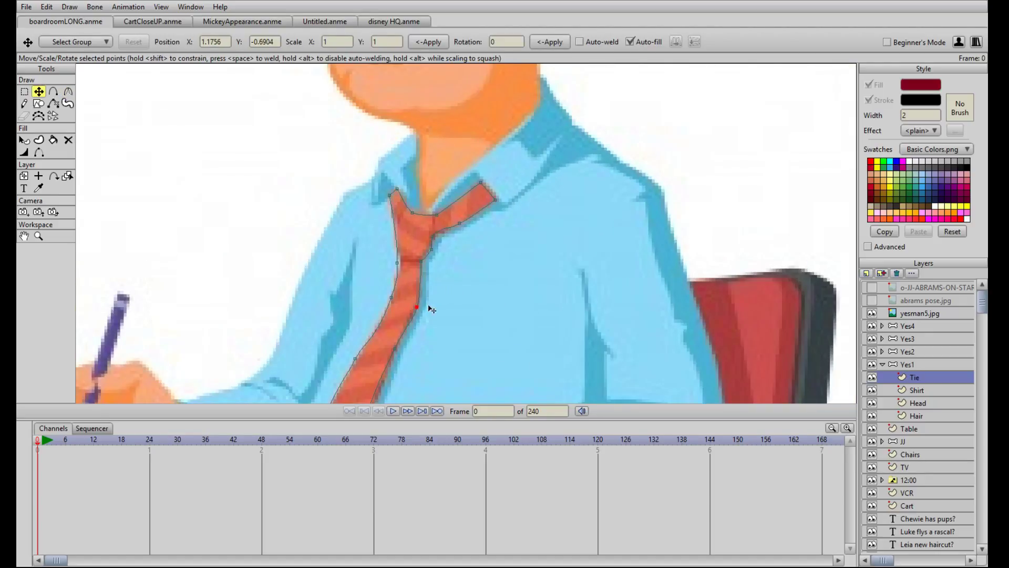
pyautogui.scroll(-4, 450, 303)
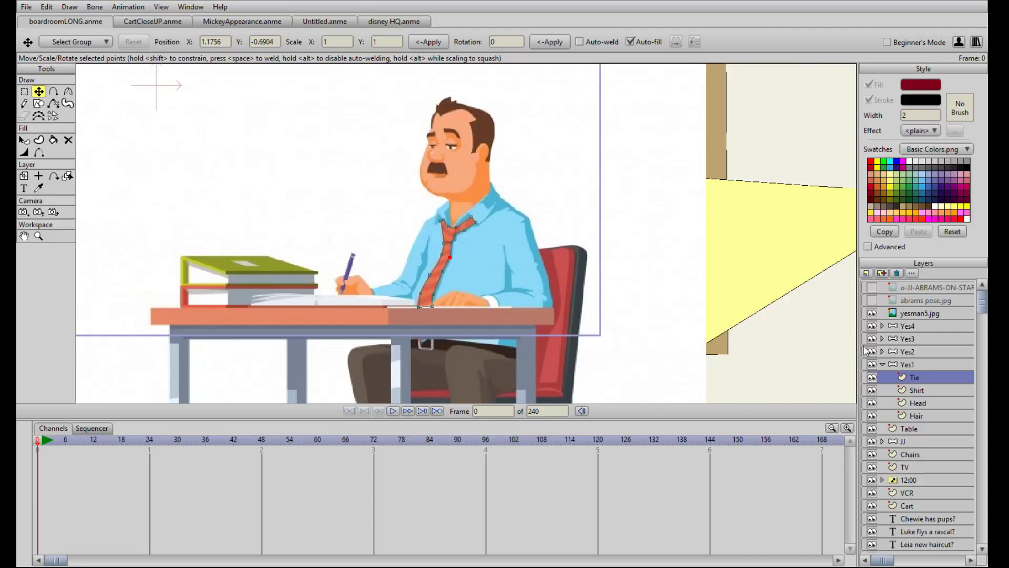
pyautogui.click(867, 314)
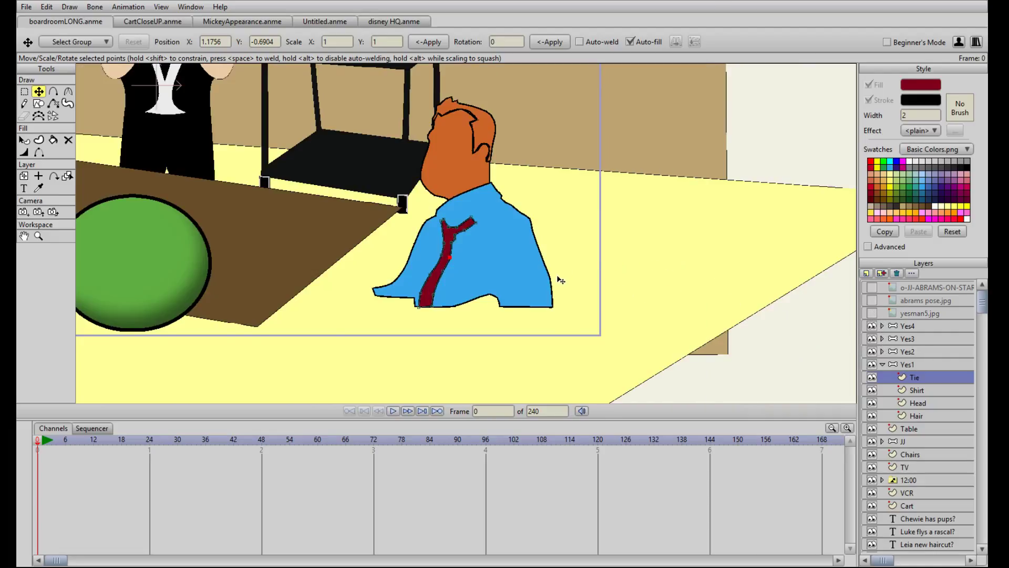
pyautogui.scroll(4, 561, 280)
pyautogui.scroll(-2, 646, 279)
# Step: Recolor the head shape on the Yes1 group's Head layer with a light brown fill
pyautogui.click(917, 407)
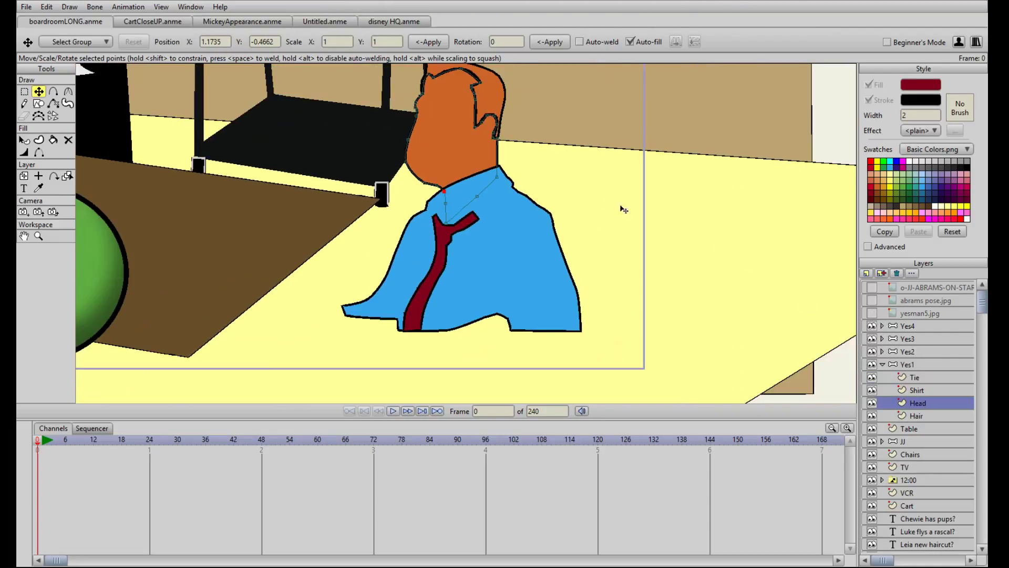
pyautogui.press('q')
pyautogui.click(480, 148)
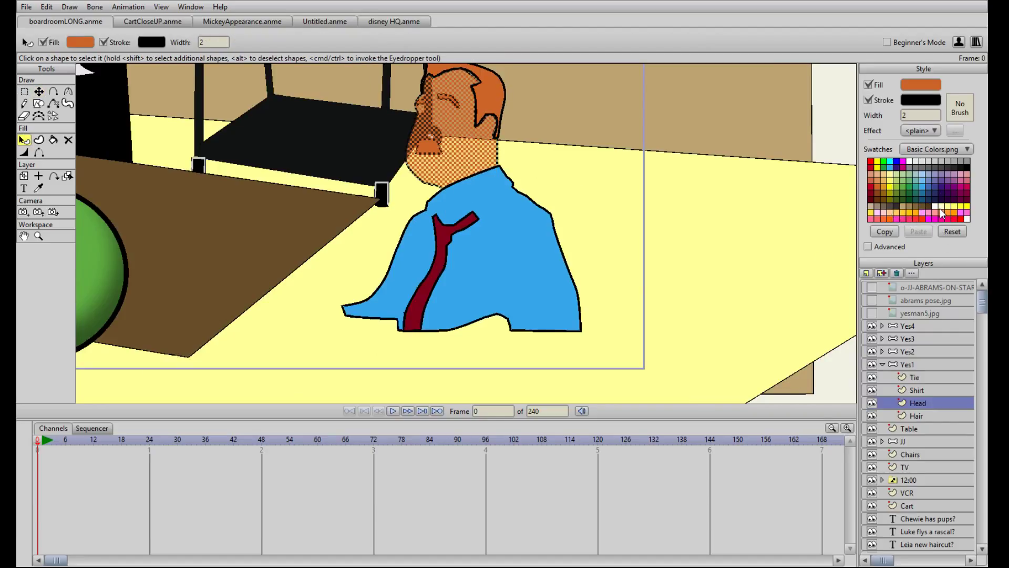
pyautogui.click(908, 208)
pyautogui.click(609, 175)
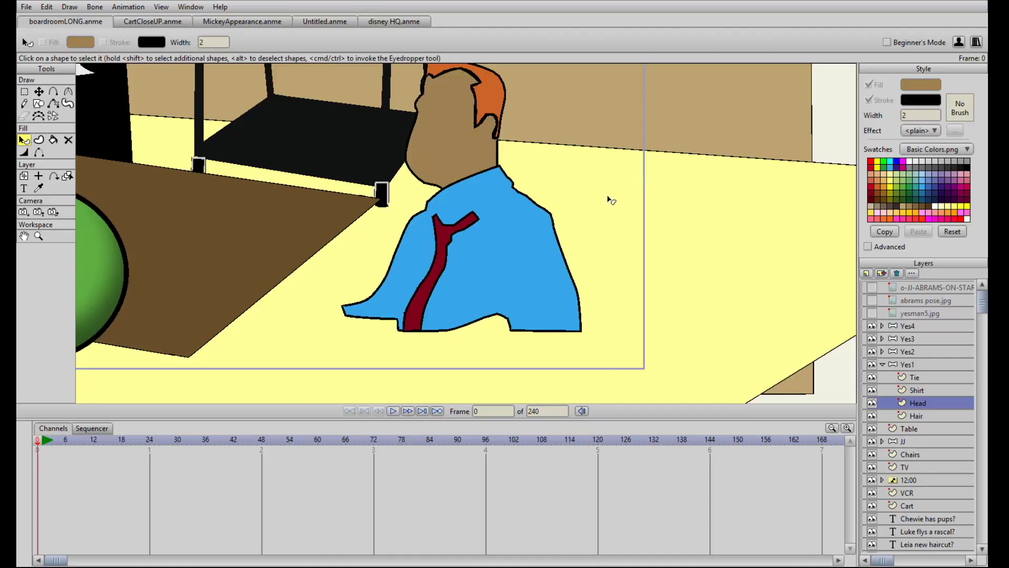
pyautogui.scroll(-11, 608, 198)
pyautogui.scroll(10, 607, 202)
pyautogui.moveTo(546, 151); pyautogui.dragTo(529, 240)
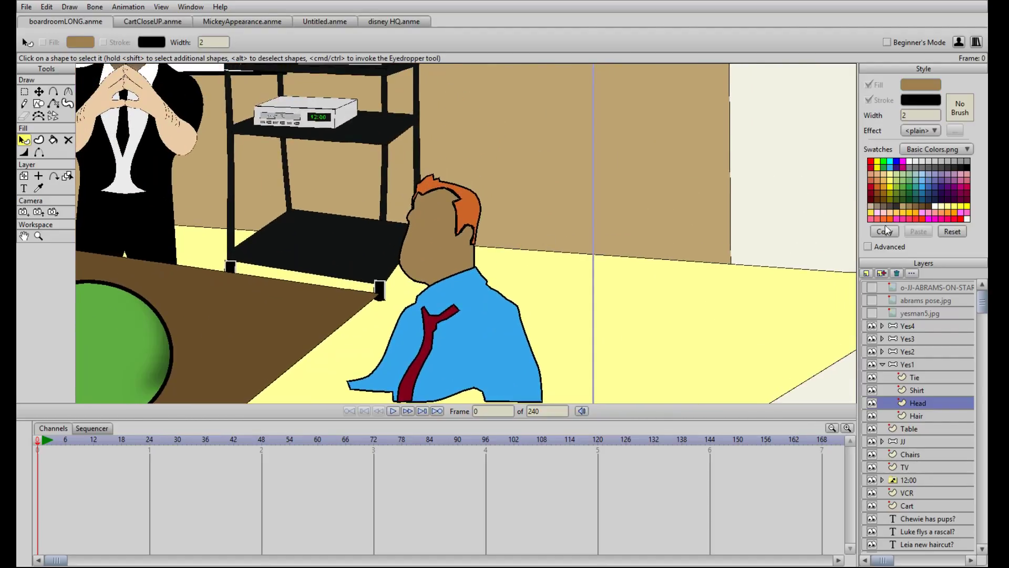
# Step: Try a golden-brown fill on the head, then set it back to the light brown
pyautogui.click(446, 235)
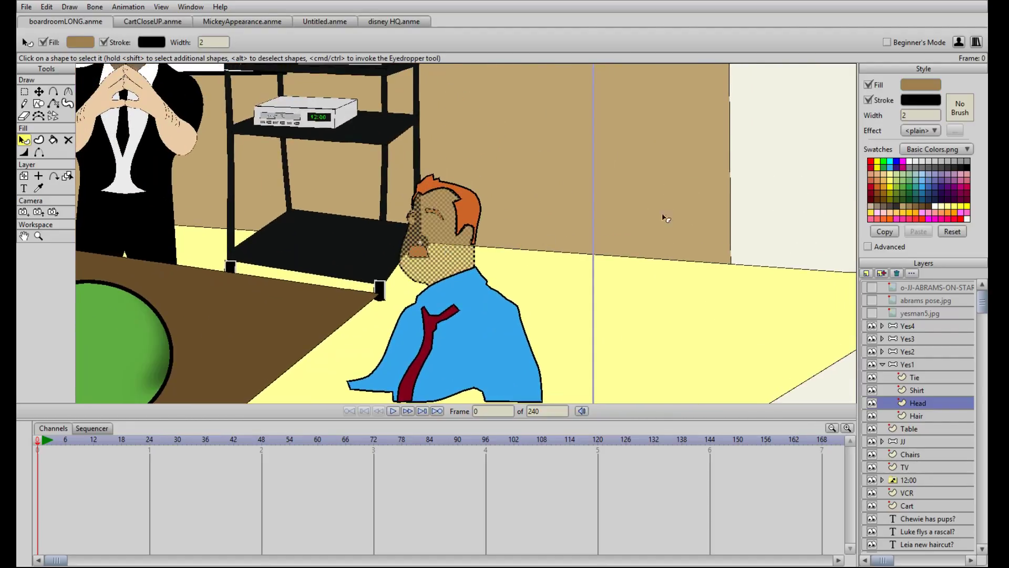
pyautogui.click(883, 194)
pyautogui.click(628, 214)
pyautogui.click(443, 241)
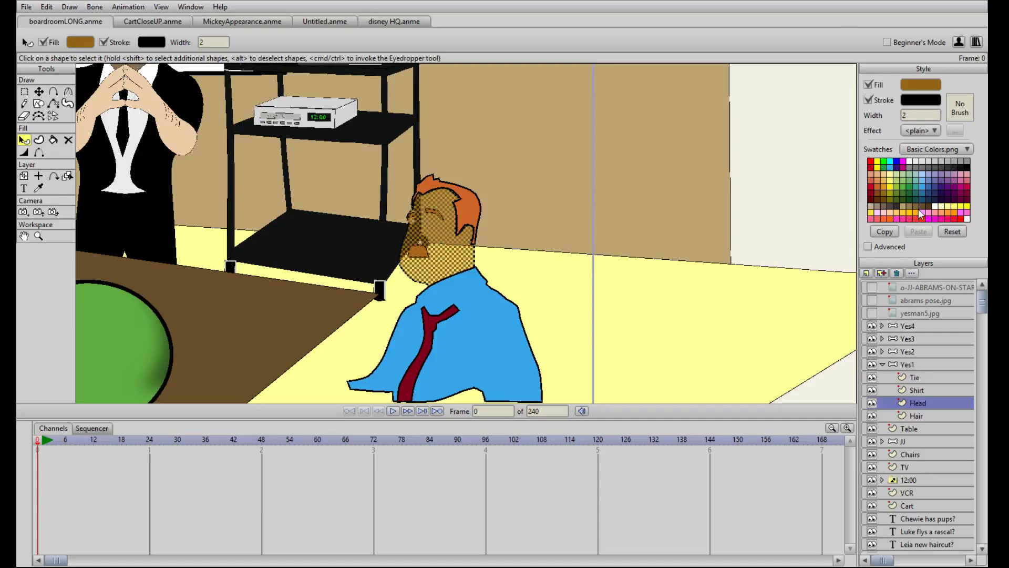
pyautogui.click(910, 206)
pyautogui.click(518, 324)
pyautogui.scroll(-5, 515, 270)
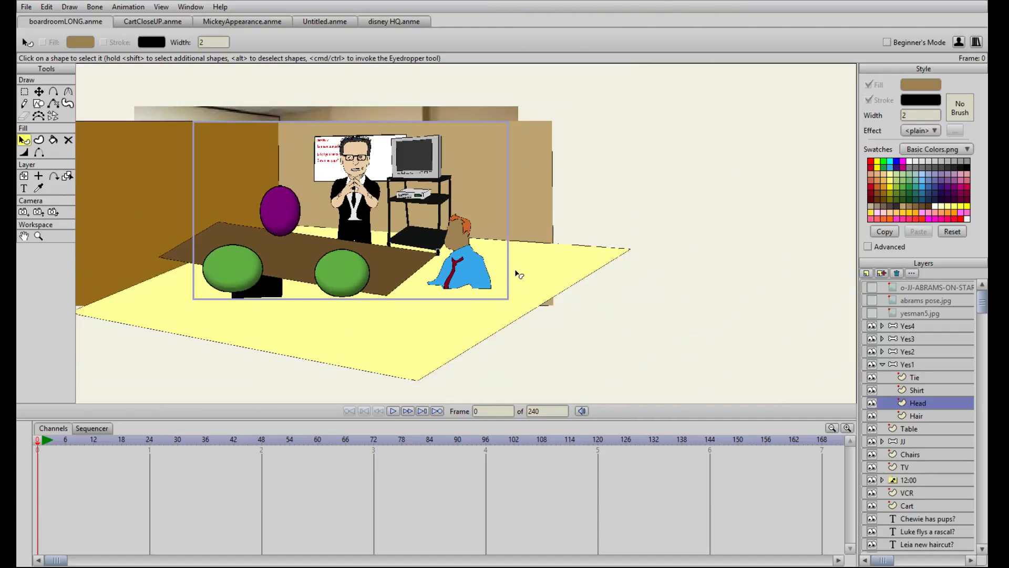
pyautogui.scroll(5, 518, 275)
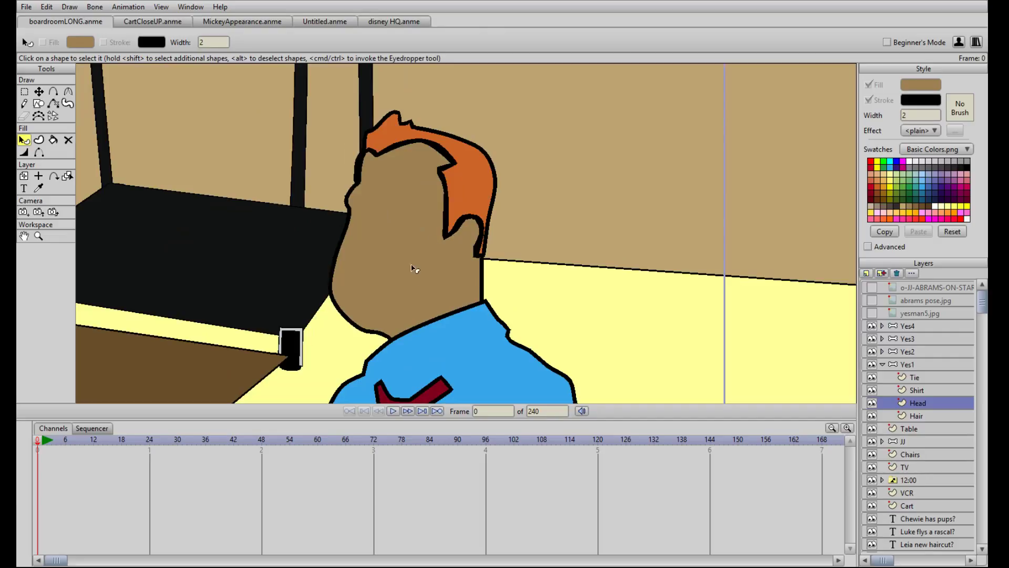
# Step: Try a light pink fill on the Yes1 head shape, then set it back to the brown skin tone
pyautogui.click(415, 269)
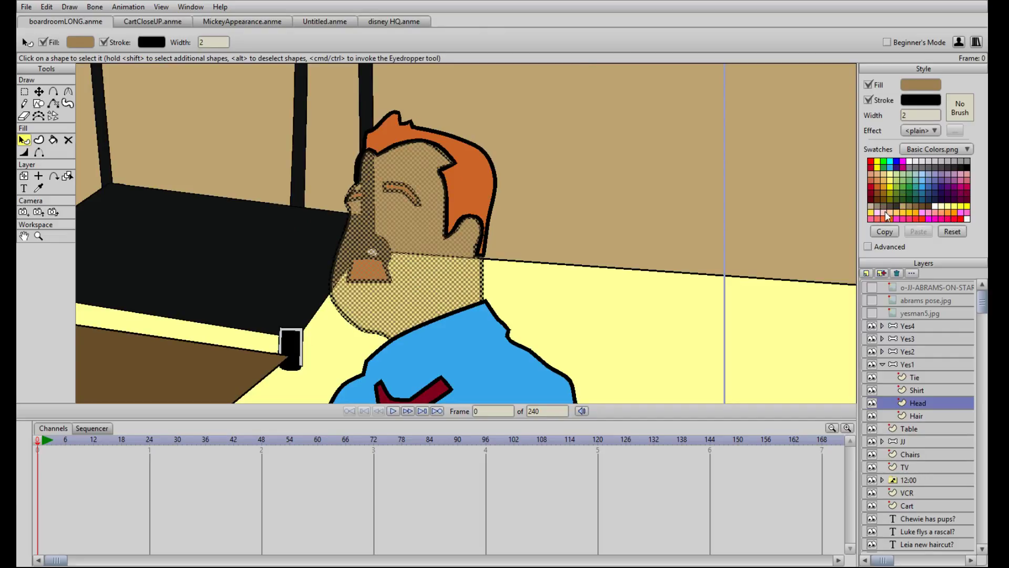
pyautogui.click(887, 215)
pyautogui.click(603, 199)
pyautogui.scroll(-5, 582, 243)
pyautogui.scroll(5, 580, 243)
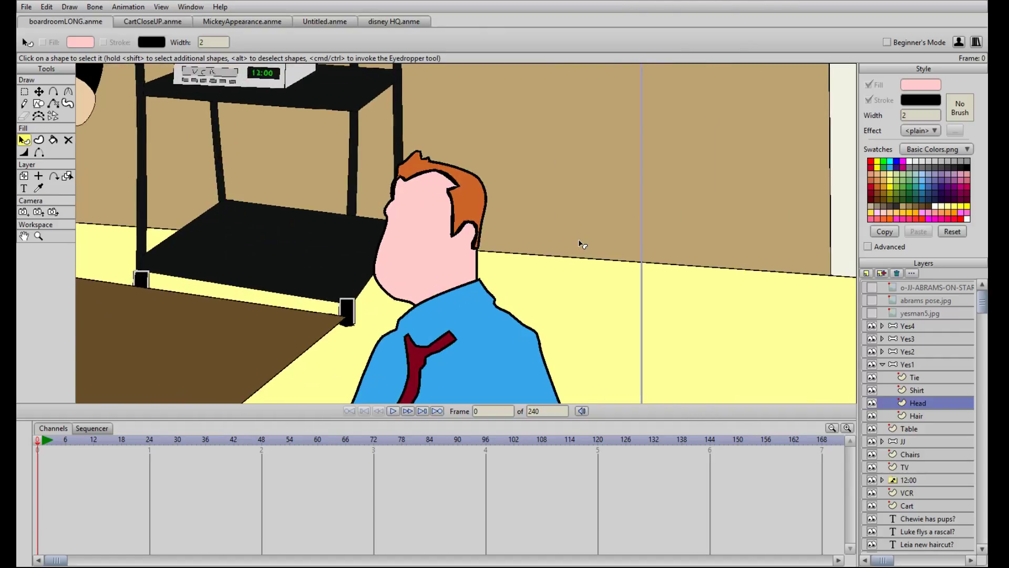
pyautogui.click(403, 235)
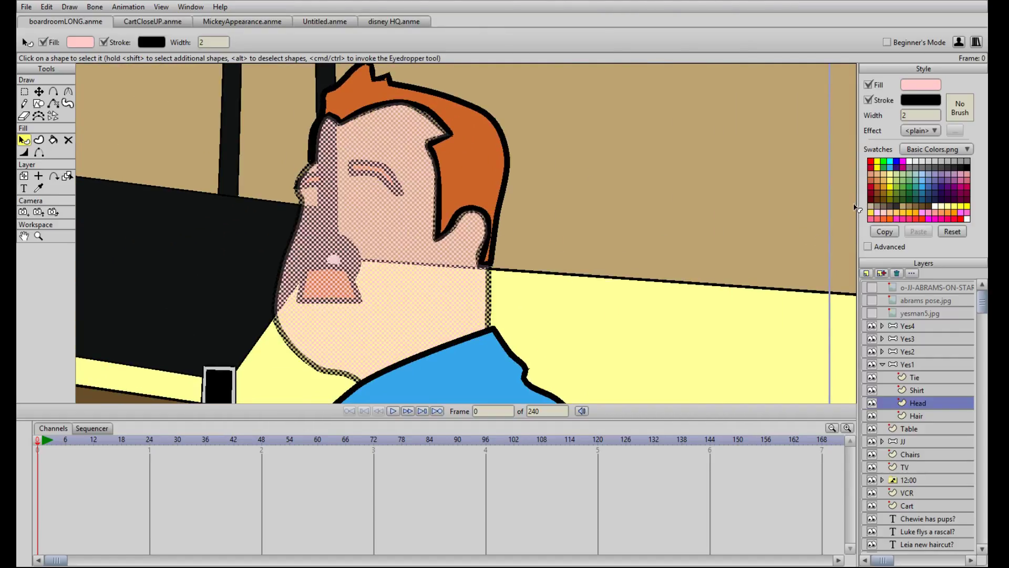
pyautogui.click(912, 210)
pyautogui.click(647, 219)
pyautogui.scroll(-4, 570, 226)
pyautogui.scroll(2, 570, 228)
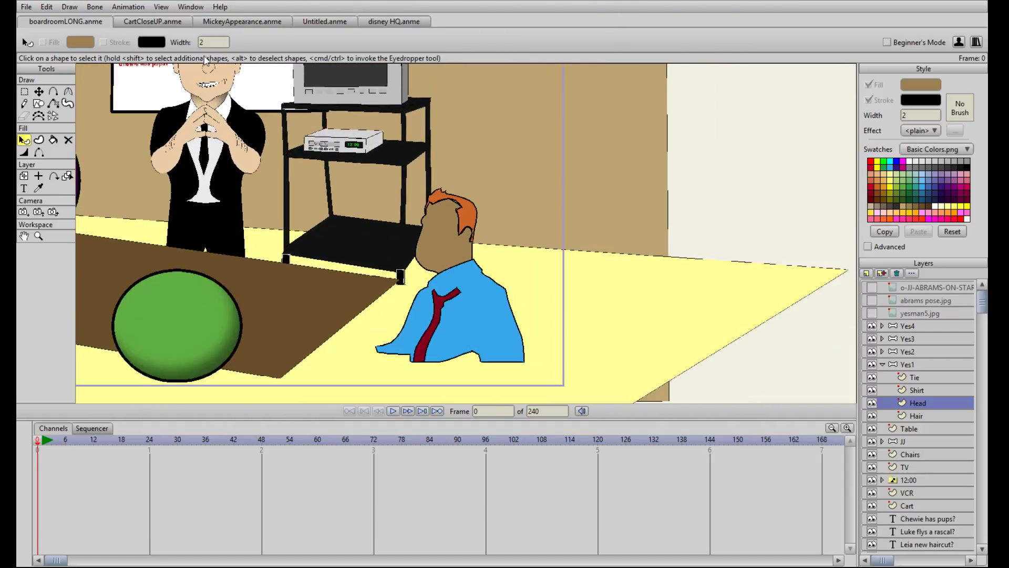
pyautogui.scroll(-3, 401, 195)
pyautogui.scroll(2, 362, 202)
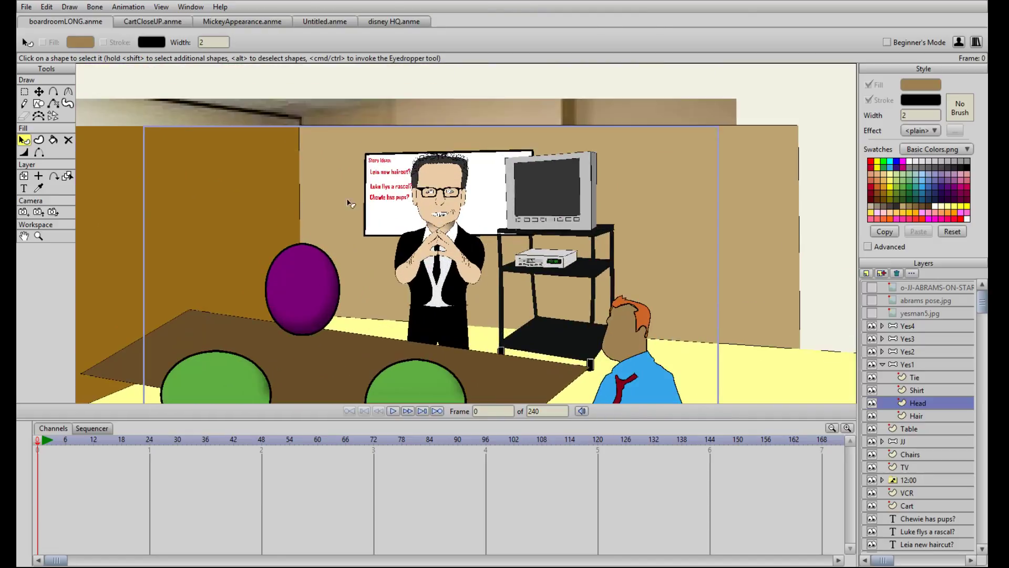
# Step: Check which shapes belong to the Head and Hair layers, then place the Hair layer above Head in the Yes1 group
pyautogui.scroll(3, 363, 202)
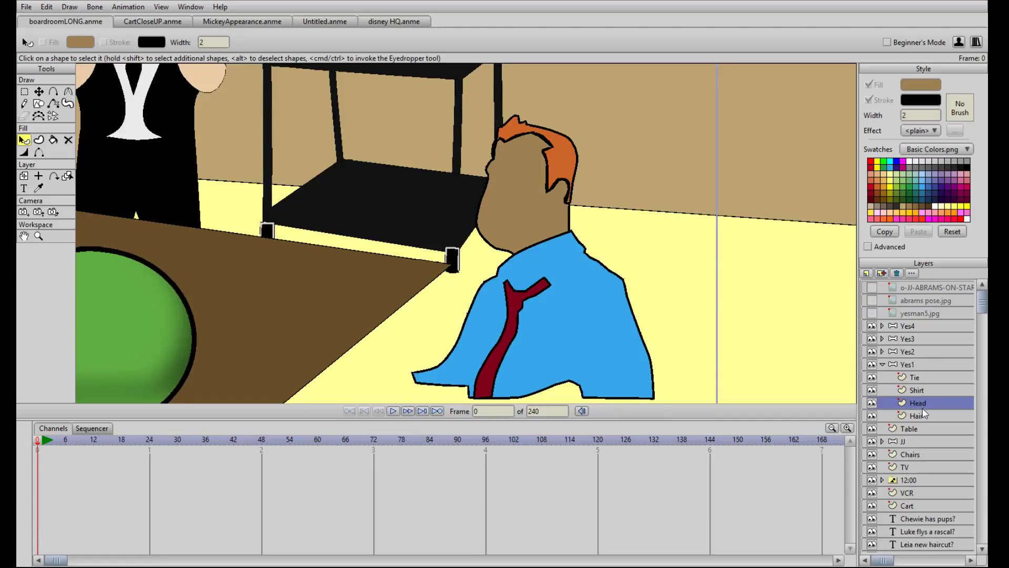
pyautogui.click(873, 403)
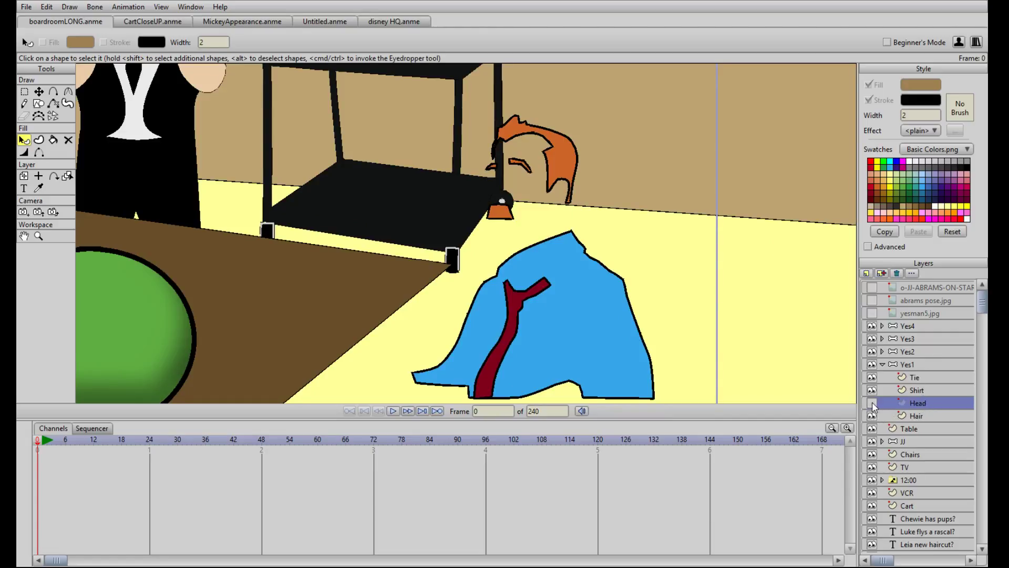
pyautogui.click(872, 405)
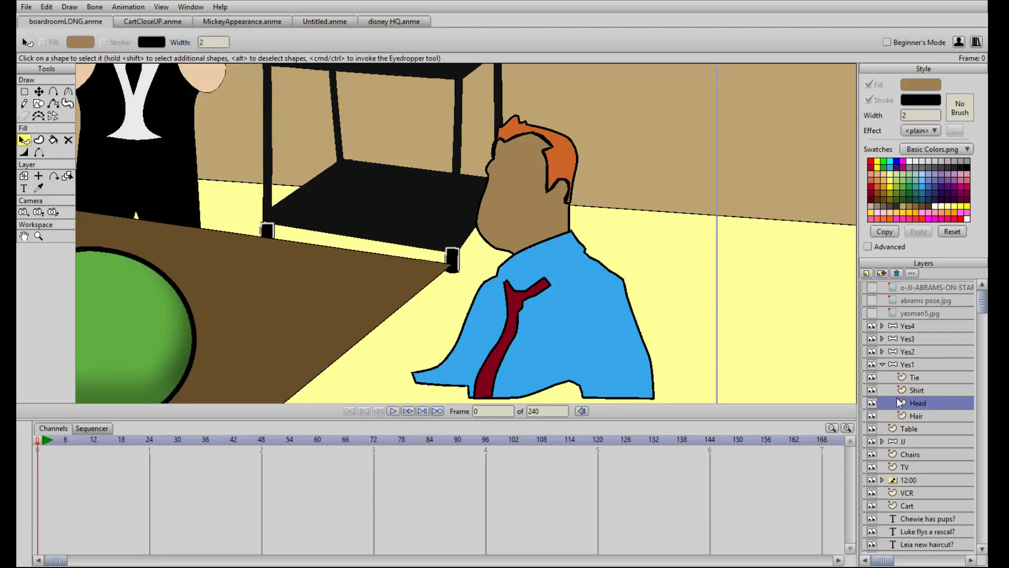
pyautogui.scroll(2, 565, 213)
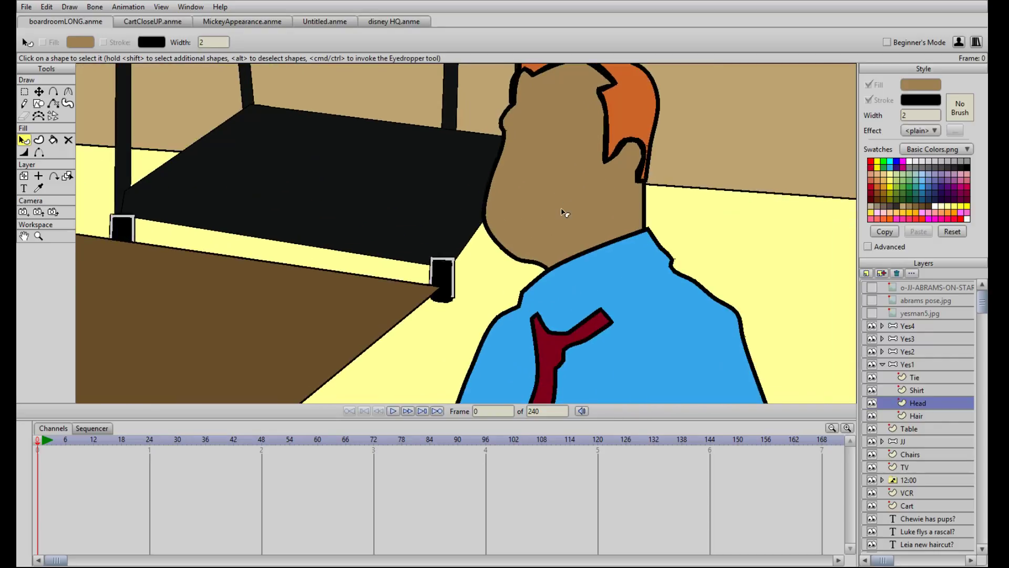
pyautogui.click(872, 416)
pyautogui.click(873, 415)
pyautogui.moveTo(930, 419); pyautogui.dragTo(925, 395)
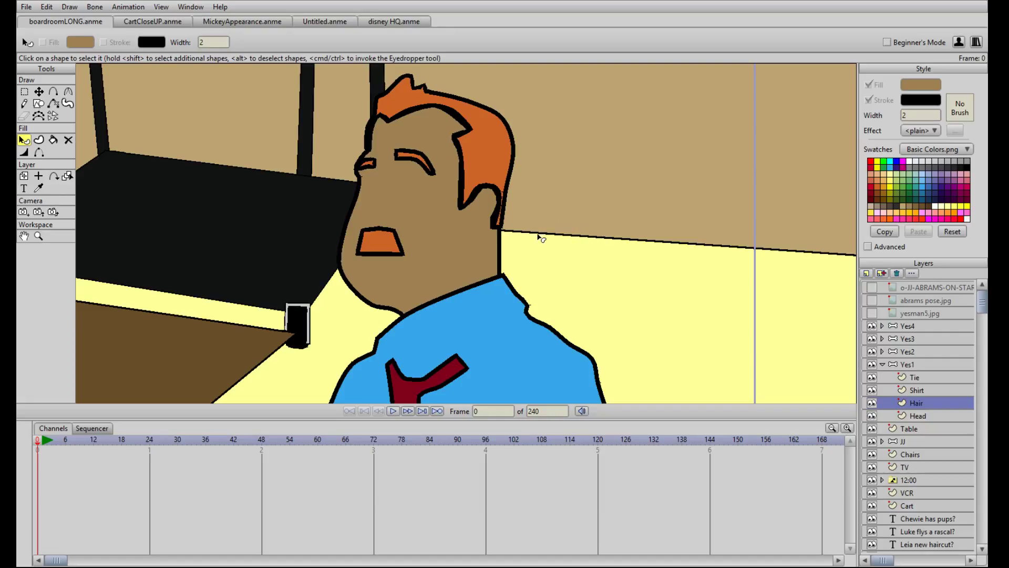
# Step: Select the far eyebrow shape on the Hair layer and nudge it slightly up and inward from the head's edge
pyautogui.scroll(4, 536, 234)
pyautogui.scroll(3, 421, 198)
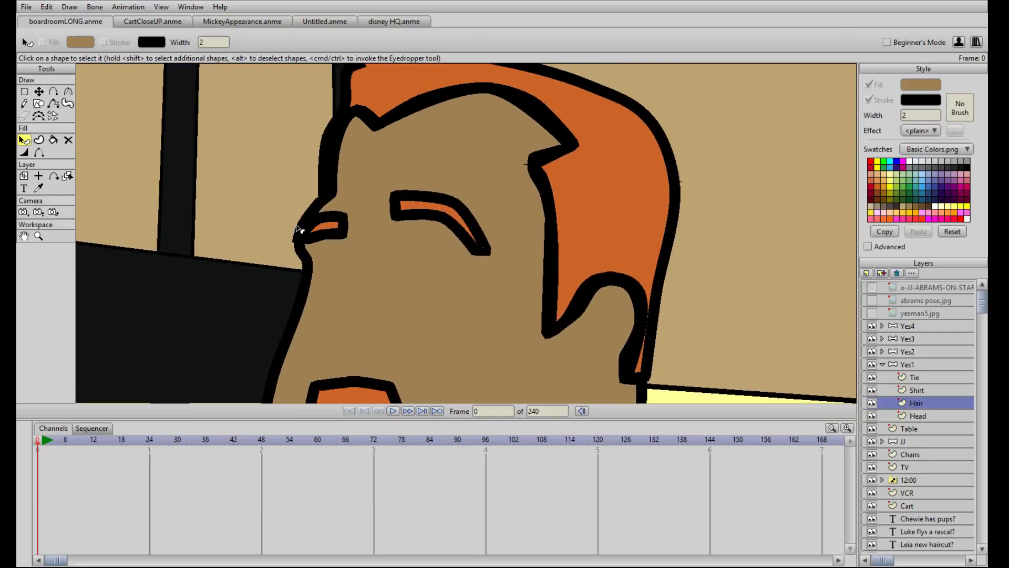
pyautogui.press('t')
pyautogui.click(339, 230)
pyautogui.moveTo(329, 220)
pyautogui.mouseDown()
pyautogui.moveTo(327, 209)
pyautogui.moveTo(343, 212)
pyautogui.mouseUp()
pyautogui.scroll(-4, 388, 295)
pyautogui.scroll(-6, 382, 293)
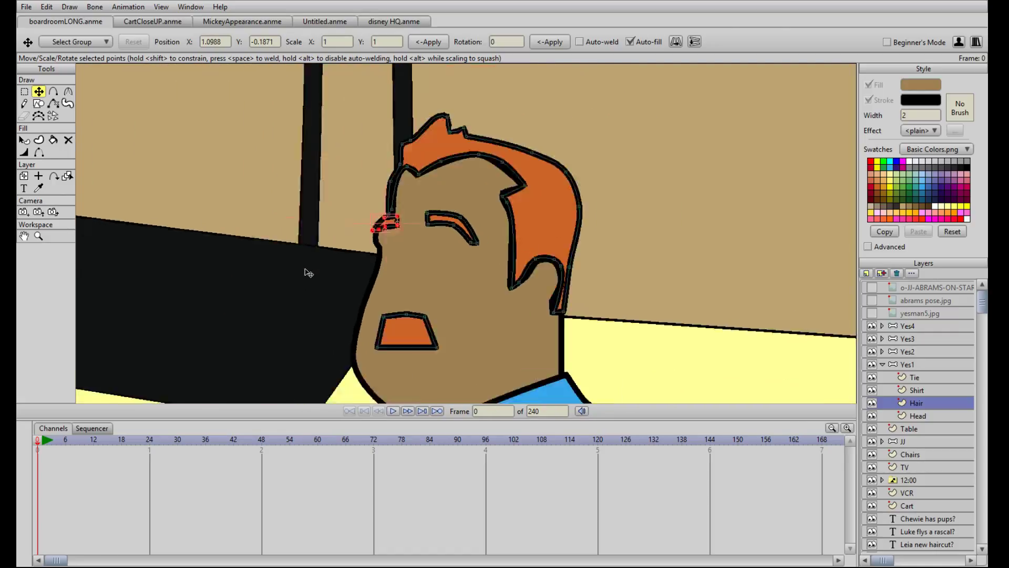
pyautogui.scroll(-3, 367, 203)
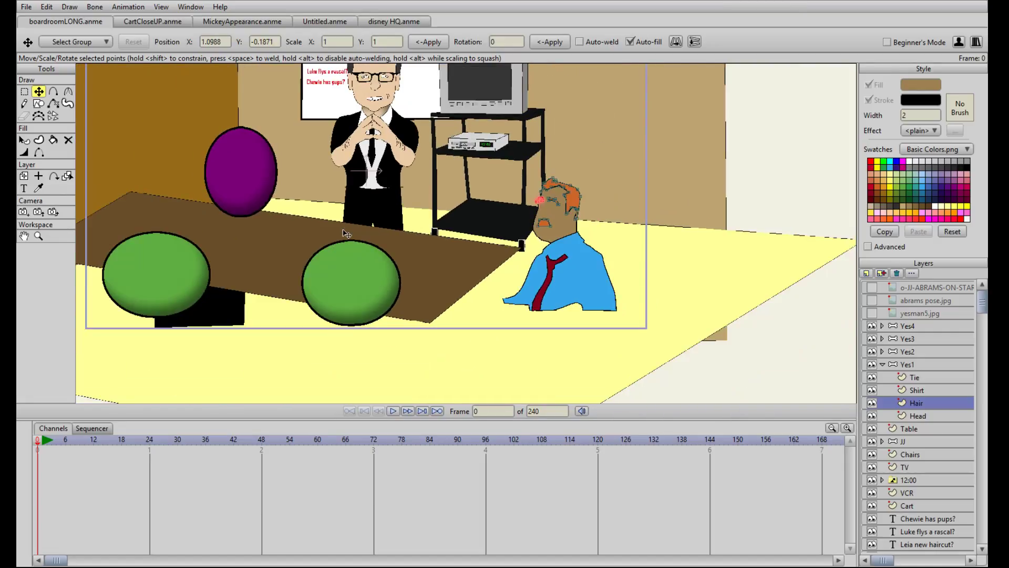
pyautogui.scroll(3, 346, 234)
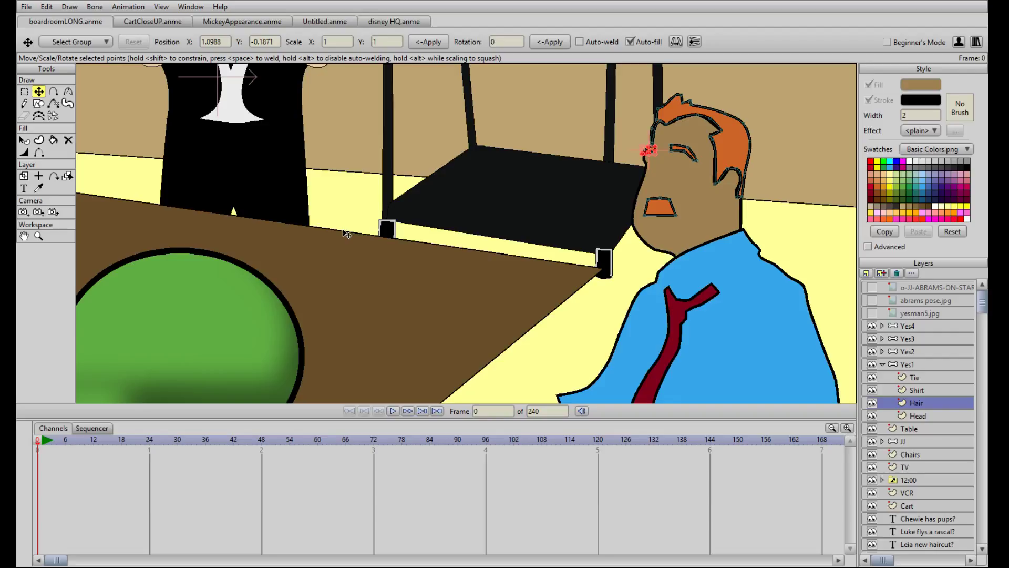
pyautogui.scroll(-3, 347, 234)
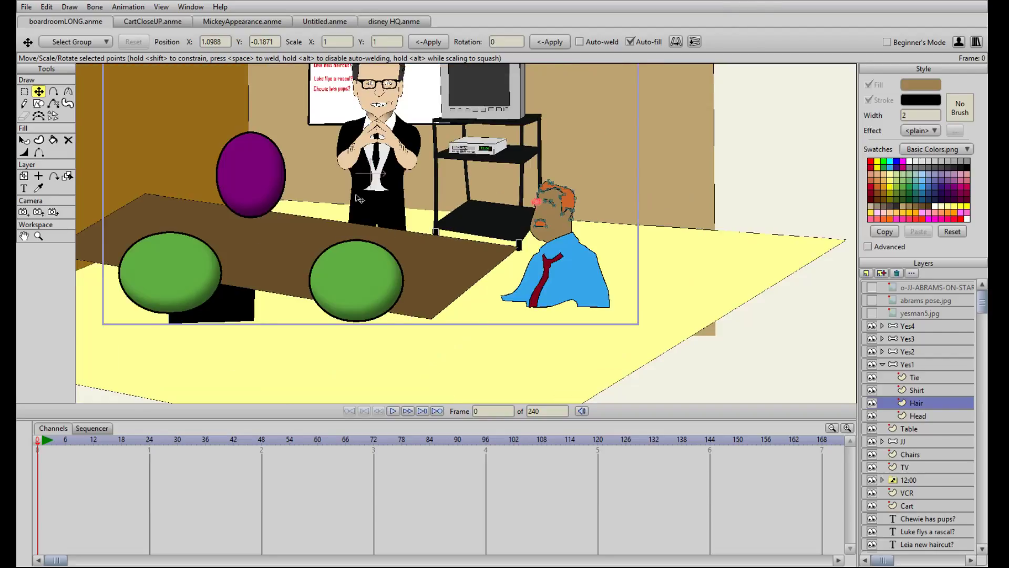
pyautogui.scroll(1, 347, 216)
pyautogui.scroll(2, 497, 290)
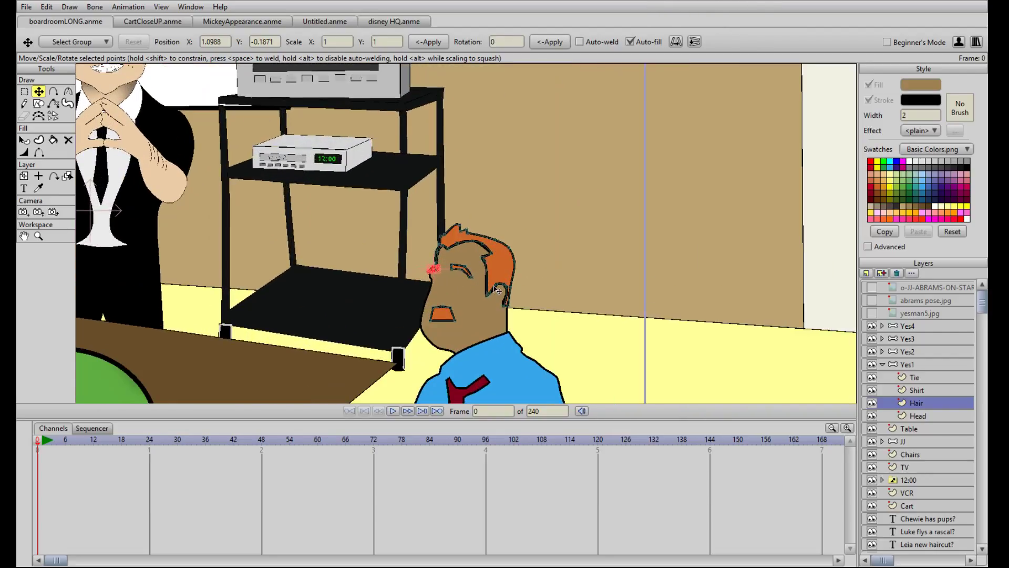
pyautogui.scroll(2, 434, 263)
pyautogui.scroll(2, 441, 279)
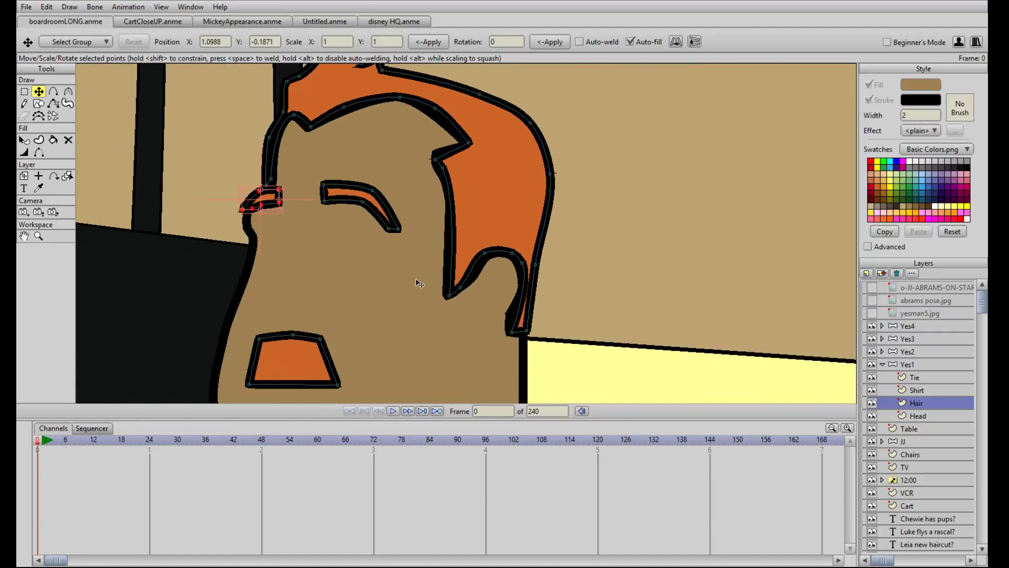
pyautogui.scroll(-2, 354, 254)
pyautogui.scroll(3, 320, 255)
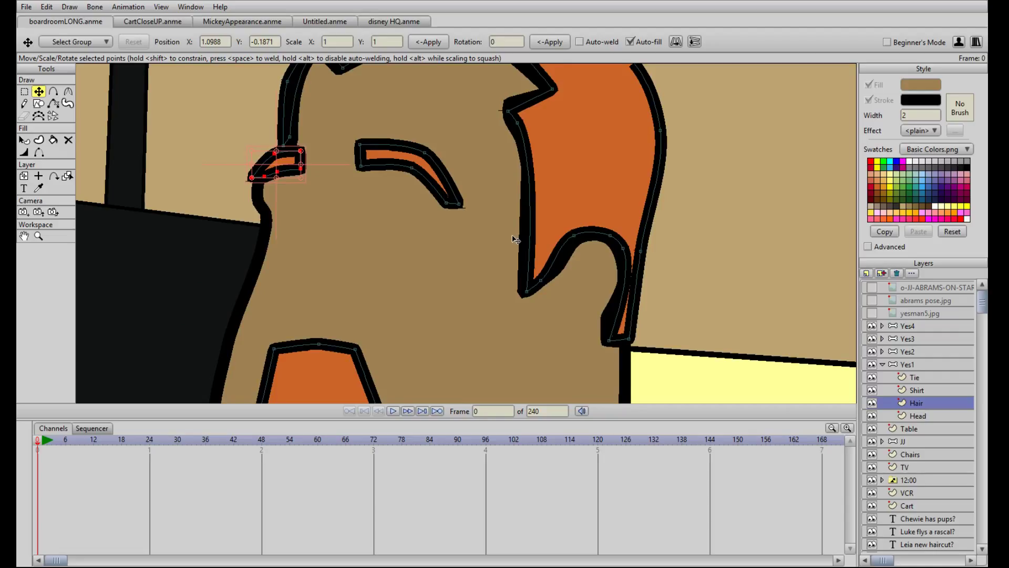
pyautogui.scroll(-2, 411, 266)
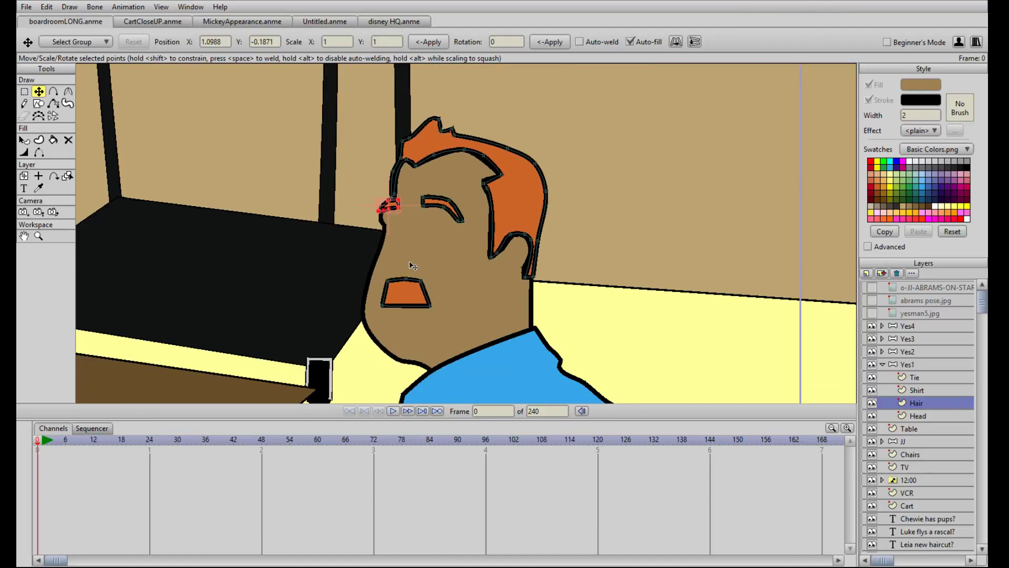
pyautogui.scroll(2, 418, 276)
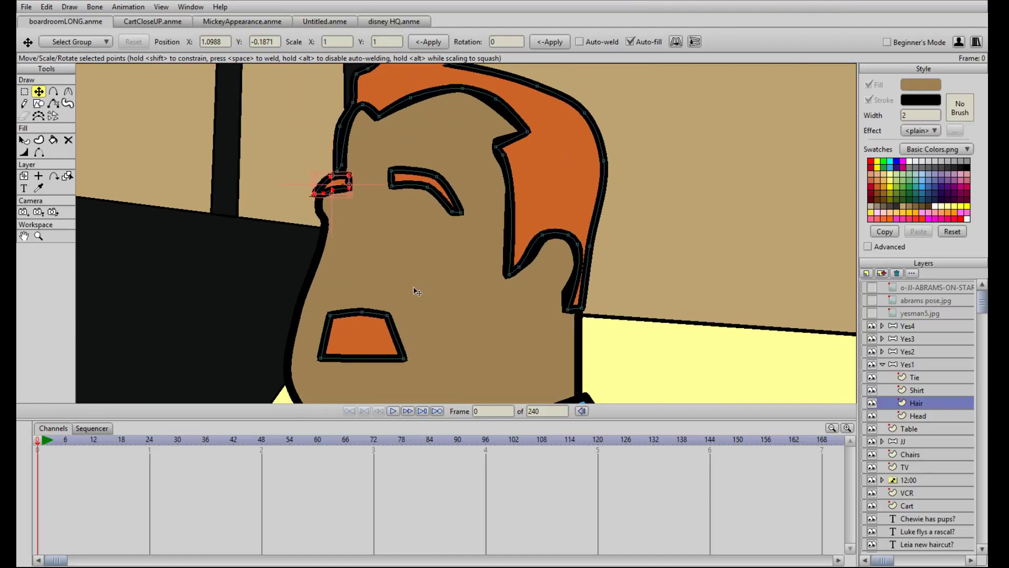
pyautogui.scroll(1, 420, 289)
pyautogui.moveTo(454, 252); pyautogui.dragTo(455, 251)
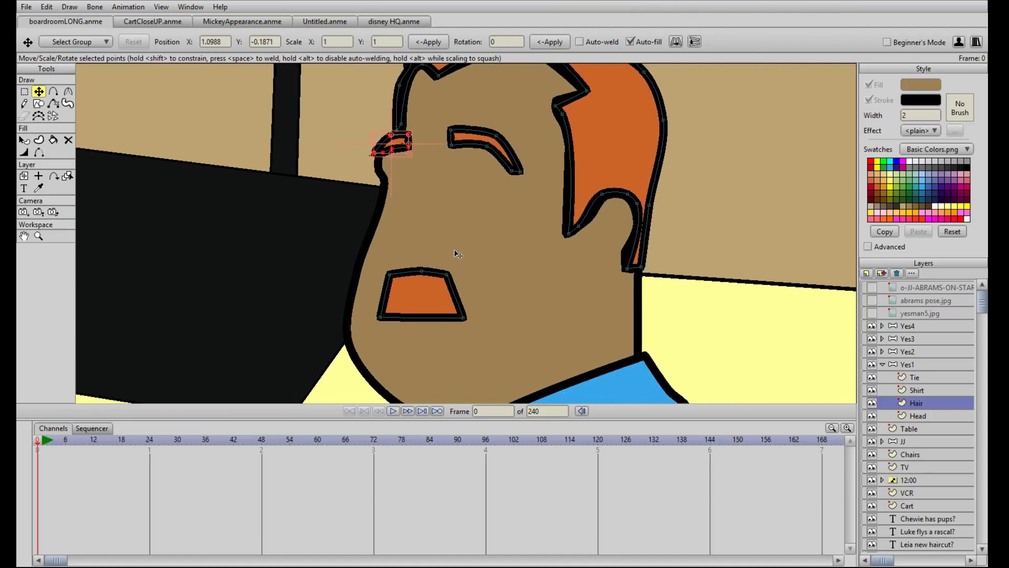
pyautogui.scroll(1, 456, 260)
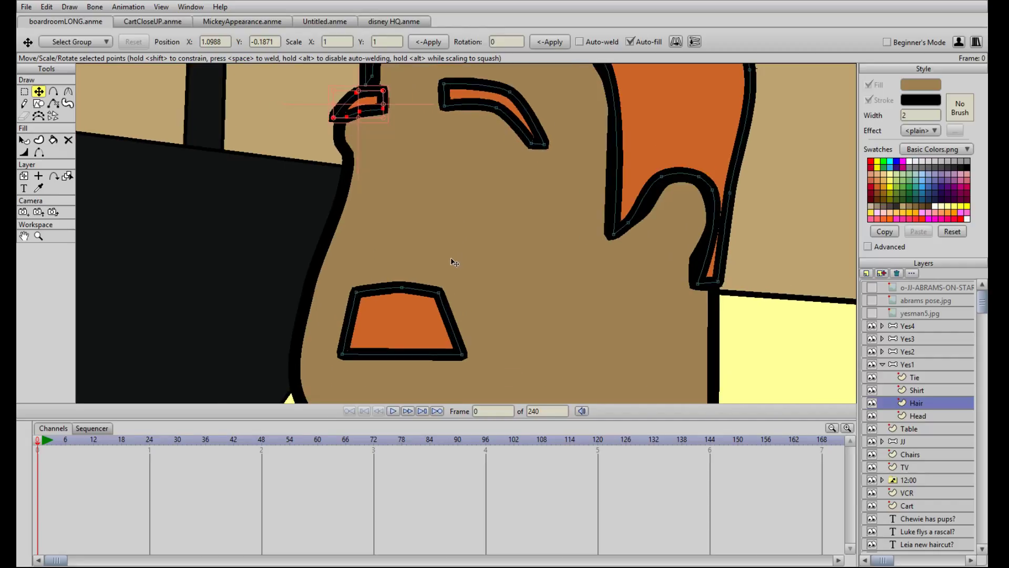
pyautogui.scroll(-1, 452, 253)
pyautogui.scroll(-1, 452, 231)
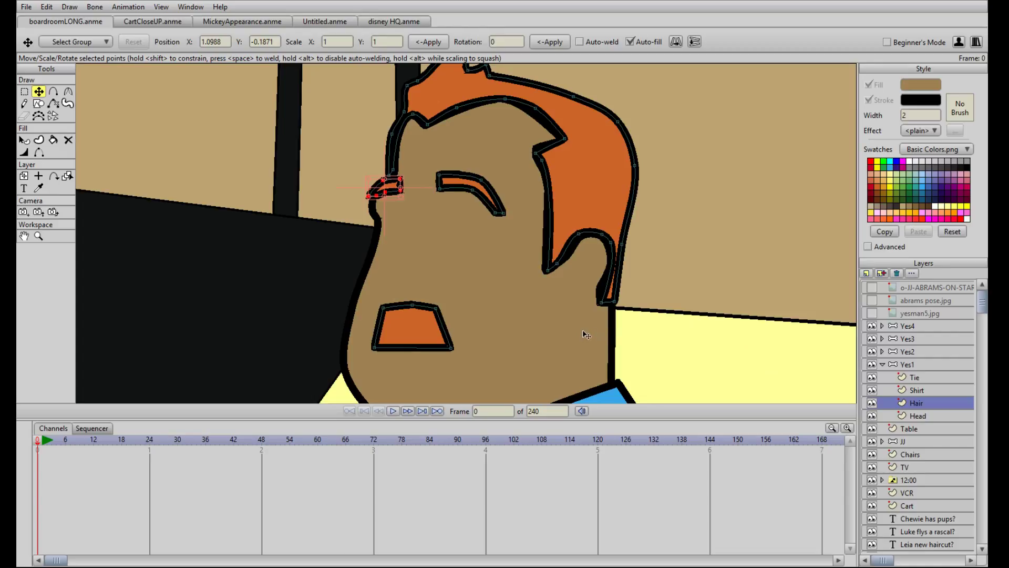
pyautogui.scroll(2, 587, 331)
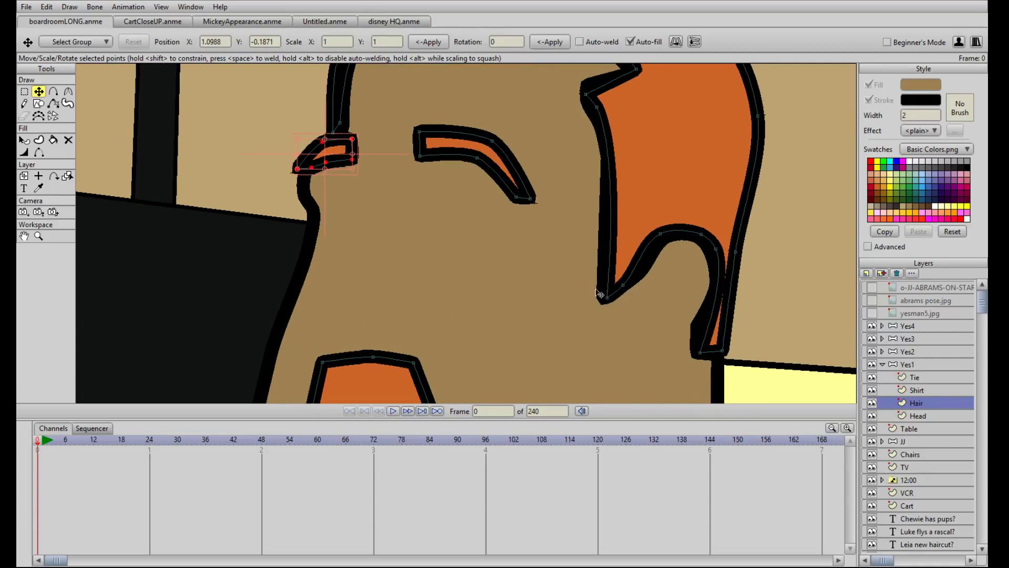
pyautogui.scroll(-2, 370, 289)
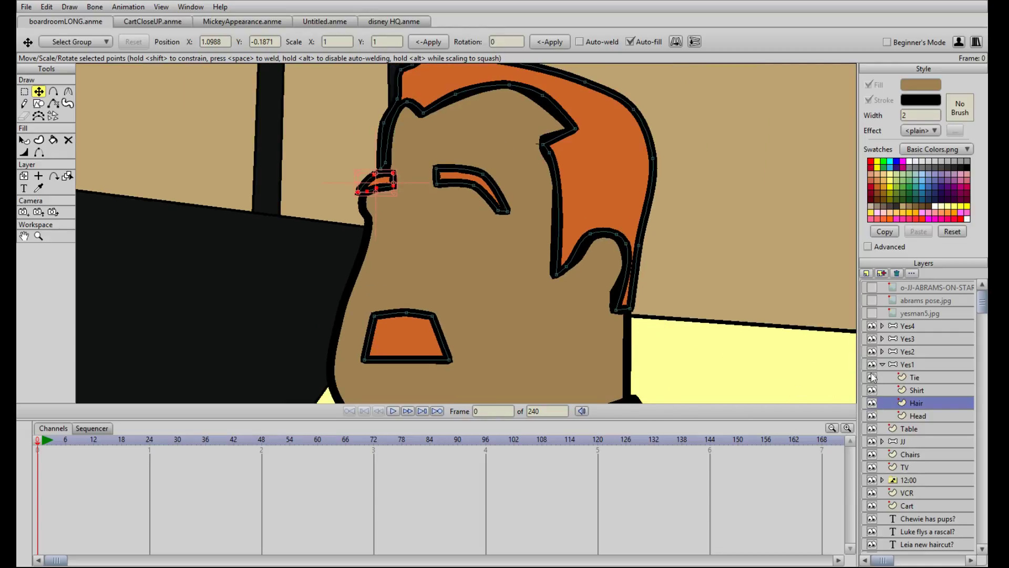
# Step: Hide the Yes2, Yes3 and Yes4 groups and show the yesman5.jpg reference layer
pyautogui.moveTo(873, 352); pyautogui.dragTo(876, 327)
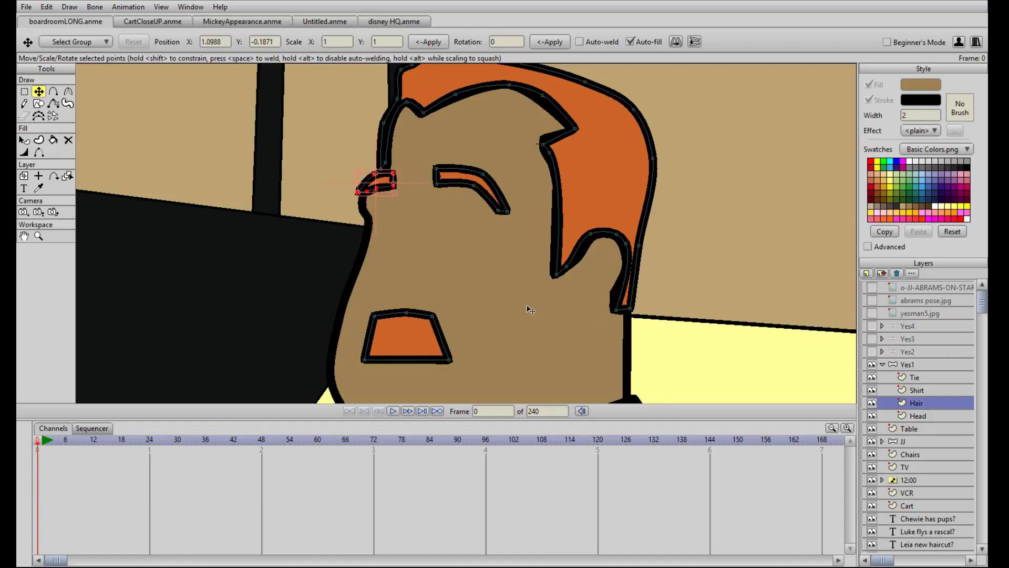
pyautogui.scroll(2, 513, 302)
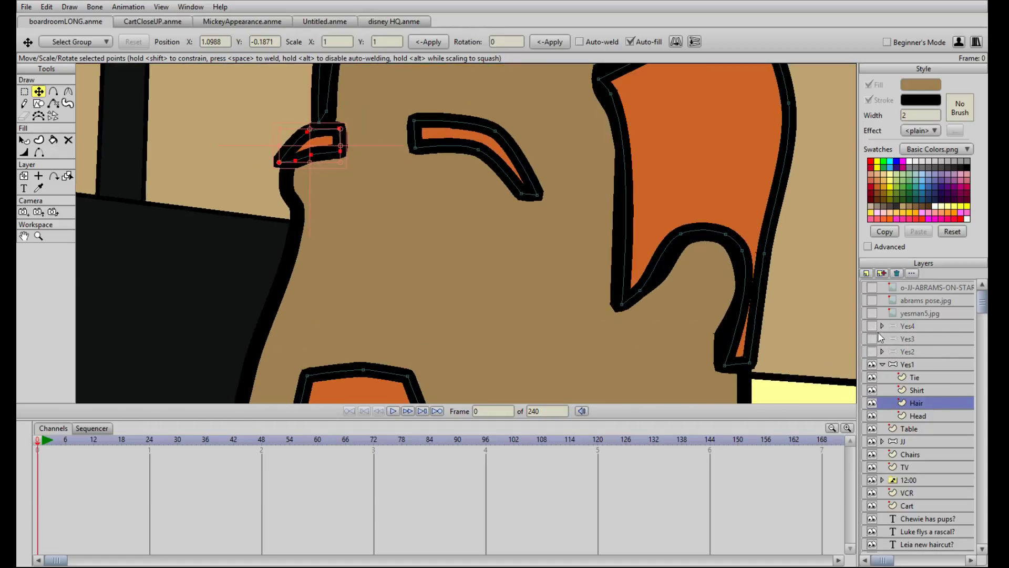
pyautogui.click(872, 313)
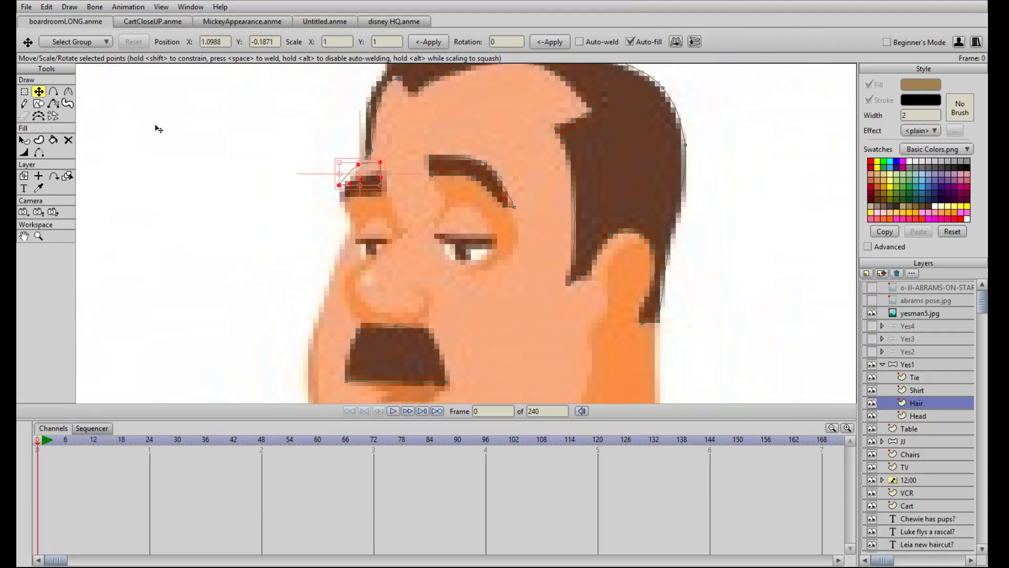
# Step: Add a vector layer named Eyes and place it above Tie in the Yes1 group
pyautogui.click(870, 283)
pyautogui.write('Eyes')
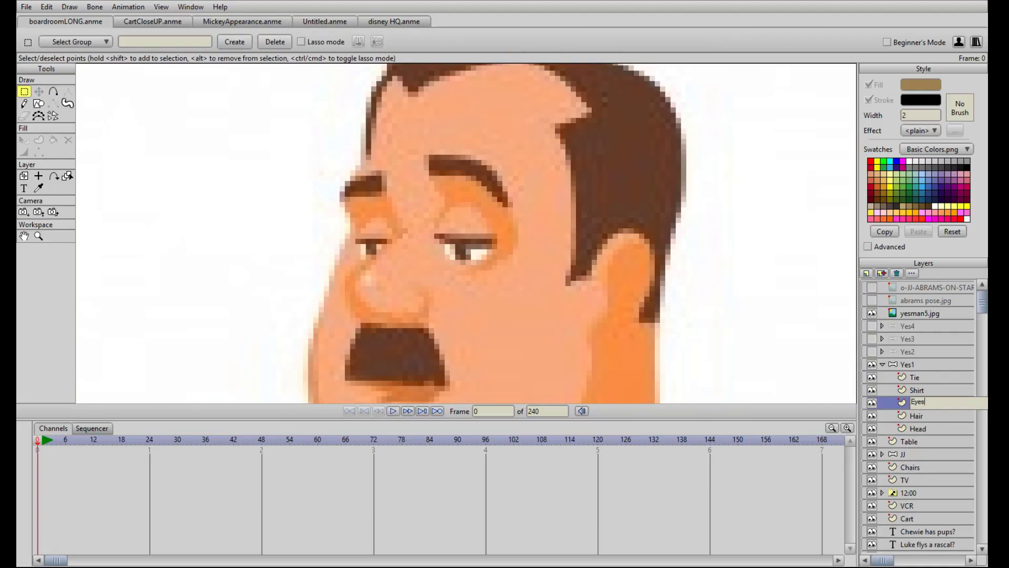
pyautogui.press('Return')
pyautogui.moveTo(936, 404); pyautogui.dragTo(935, 373)
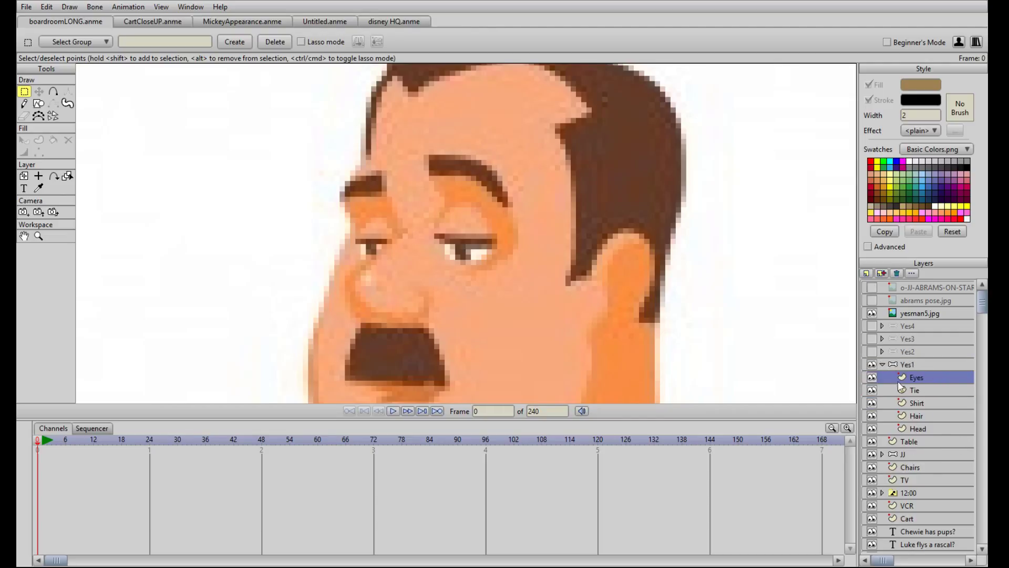
# Step: Draw a white-filled oval over the near eye of the reference face on the Eyes layer
pyautogui.click(38, 104)
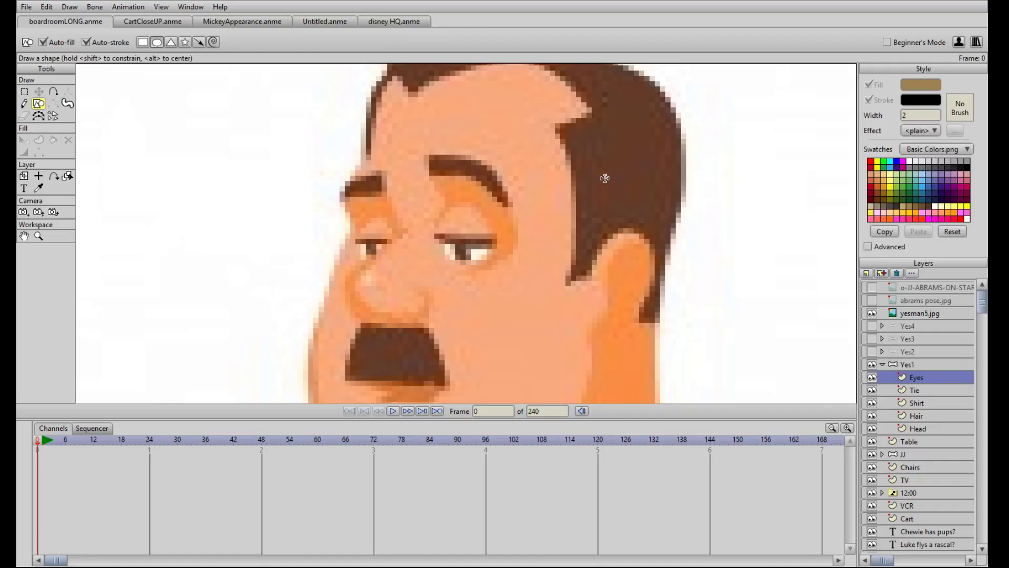
pyautogui.click(910, 162)
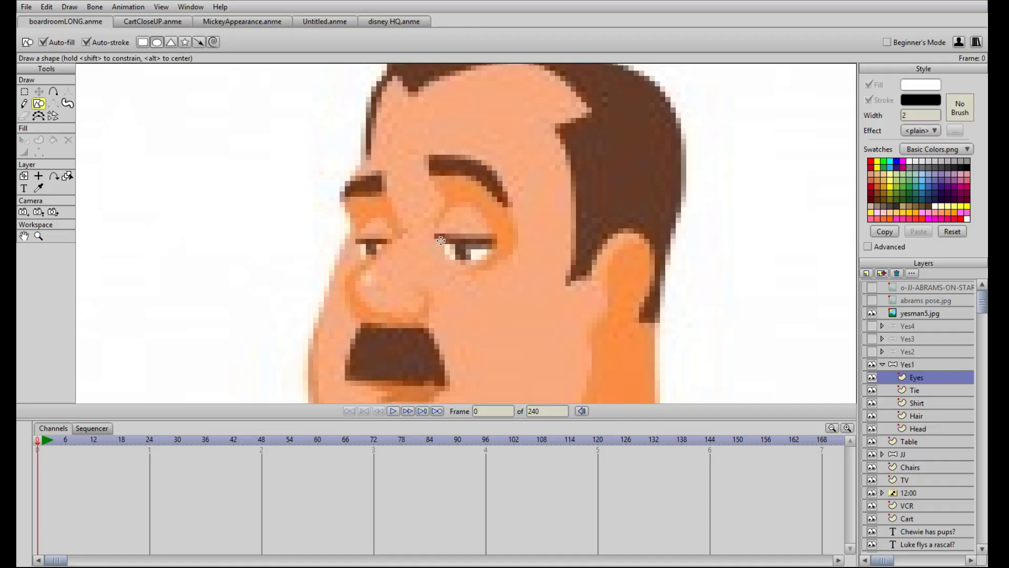
pyautogui.moveTo(447, 240); pyautogui.dragTo(503, 267)
pyautogui.scroll(3, 497, 267)
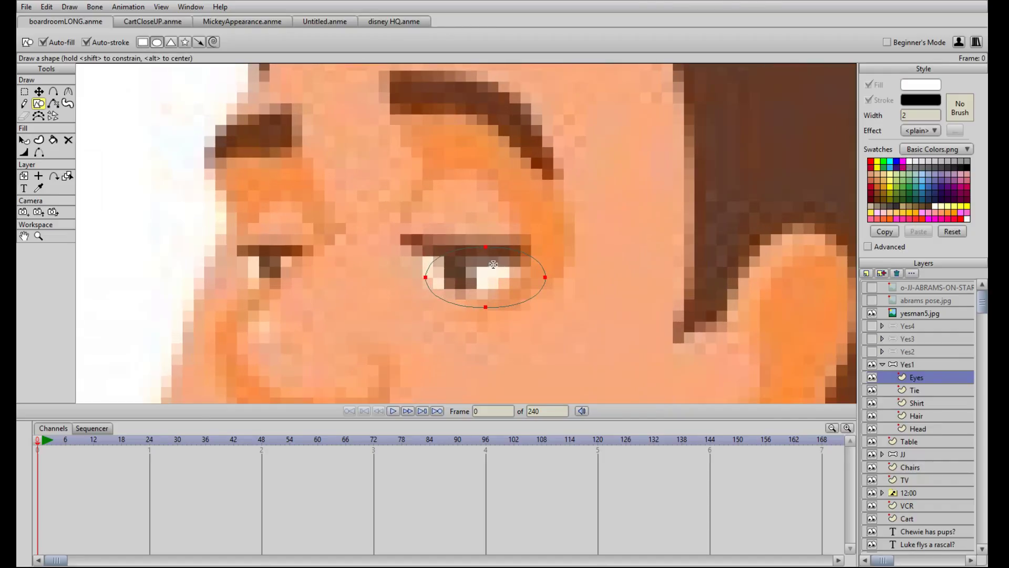
# Step: Reshape the near eye's oval into a half-closed eye with a flat upper lid and curved lower edge, following the reference
pyautogui.press('t')
pyautogui.press('a')
pyautogui.click(443, 256)
pyautogui.press('t')
pyautogui.moveTo(443, 256); pyautogui.dragTo(423, 257)
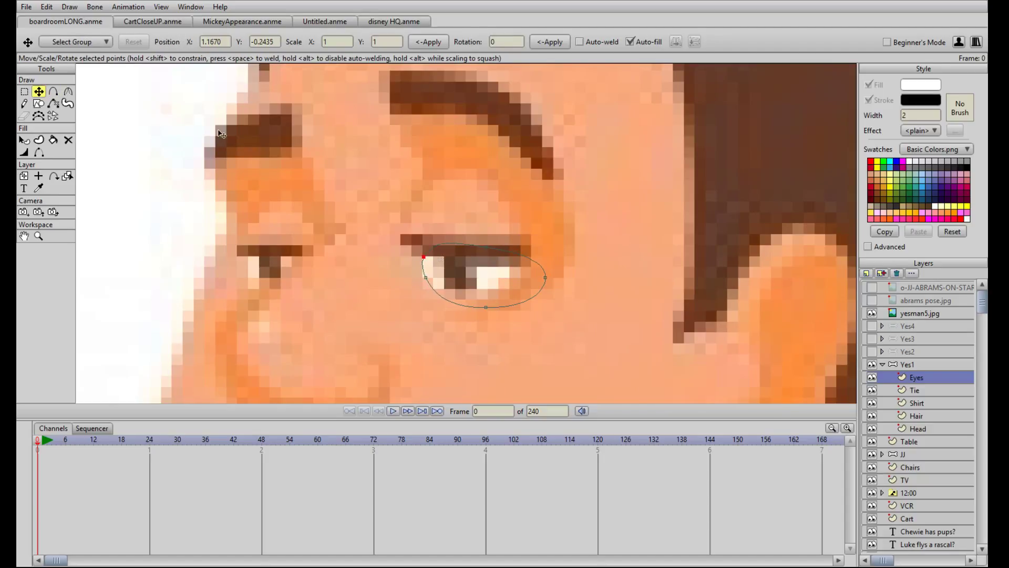
pyautogui.click(69, 92)
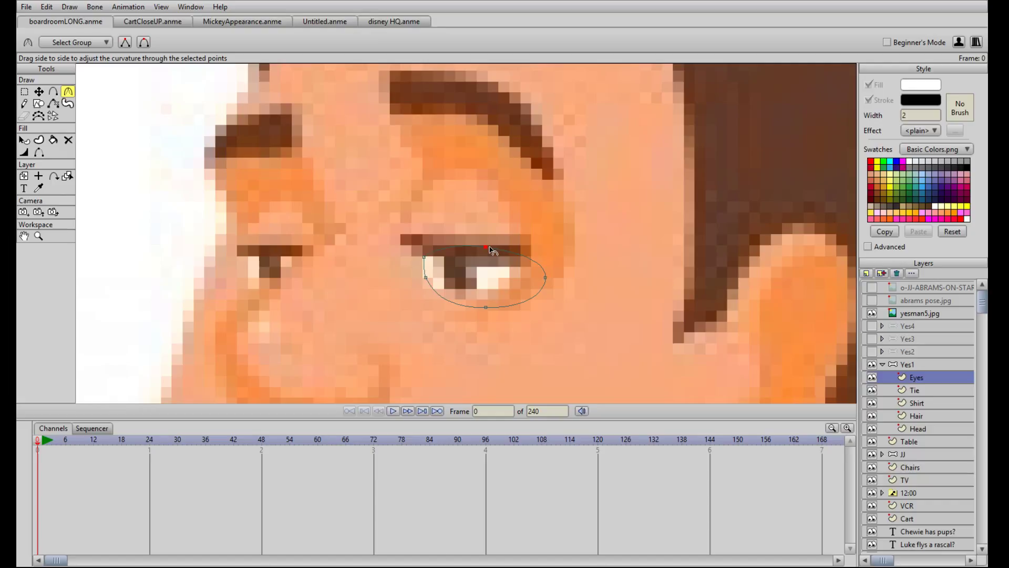
pyautogui.press('t')
pyautogui.moveTo(493, 247); pyautogui.dragTo(523, 273)
pyautogui.moveTo(485, 307); pyautogui.dragTo(516, 282)
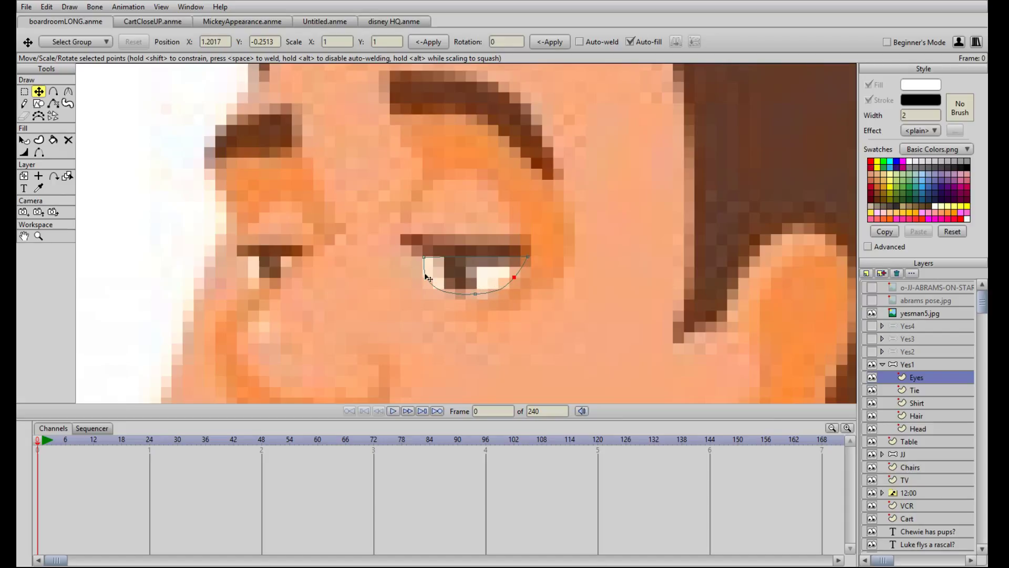
# Step: Draw a small round pupil inside the near eye's outline, over the dark iris of the reference
pyautogui.click(38, 103)
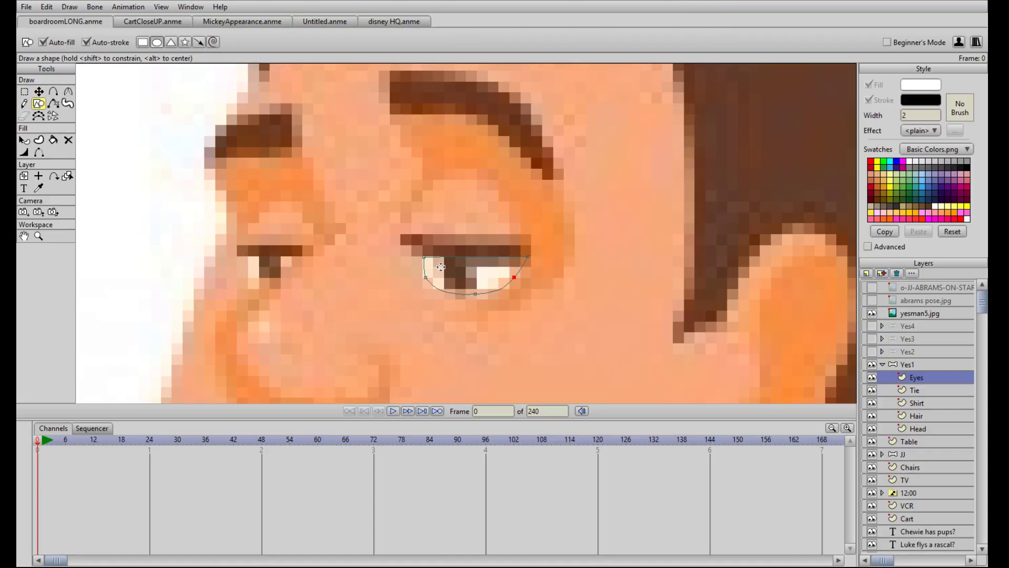
pyautogui.moveTo(444, 257); pyautogui.dragTo(483, 294)
pyautogui.click(24, 152)
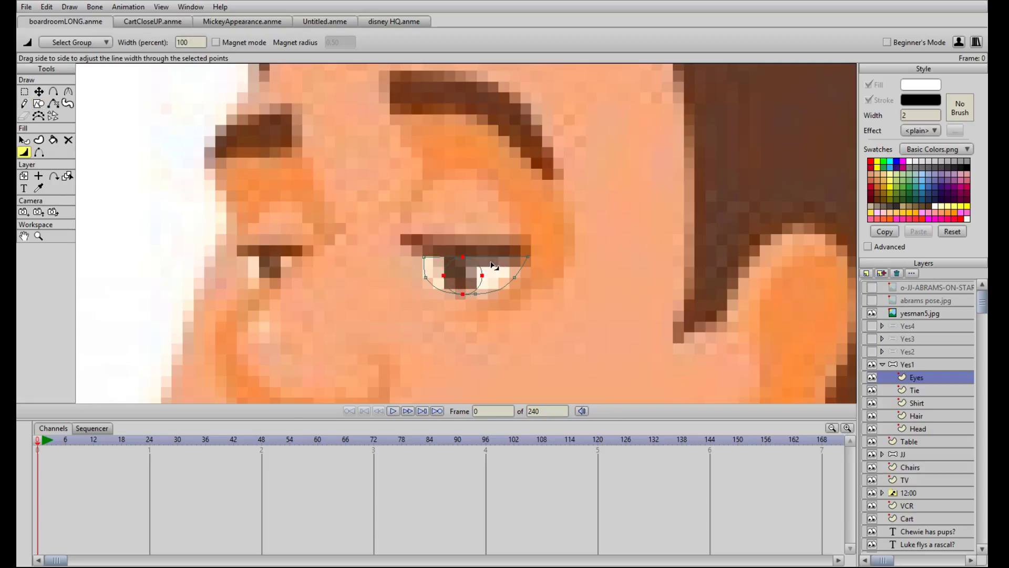
# Step: Hide the yesman5.jpg reference layer and give the near eye's pupil a brown fill without a stroke
pyautogui.click(23, 139)
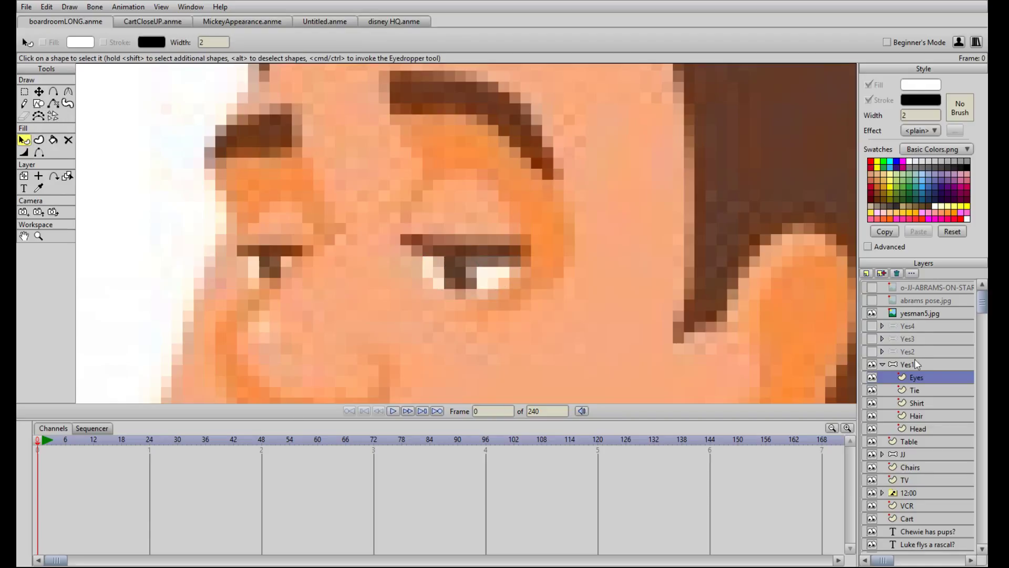
pyautogui.click(872, 313)
pyautogui.click(477, 275)
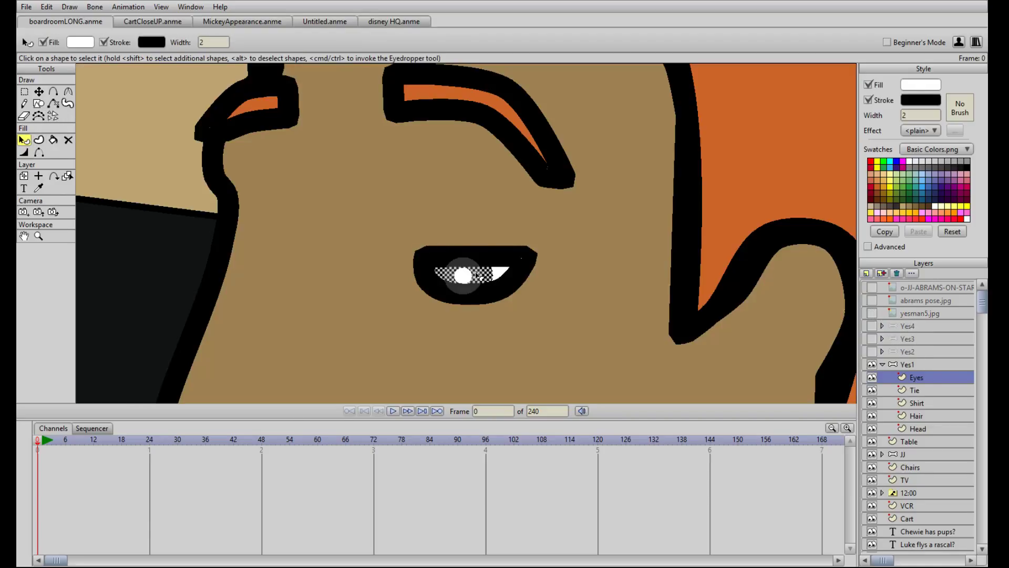
pyautogui.click(868, 100)
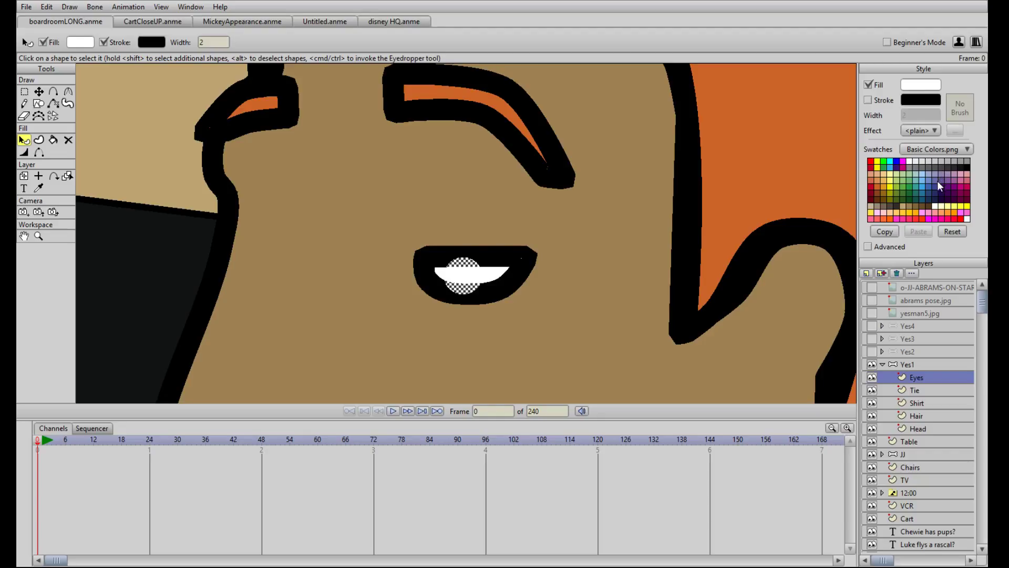
pyautogui.click(923, 207)
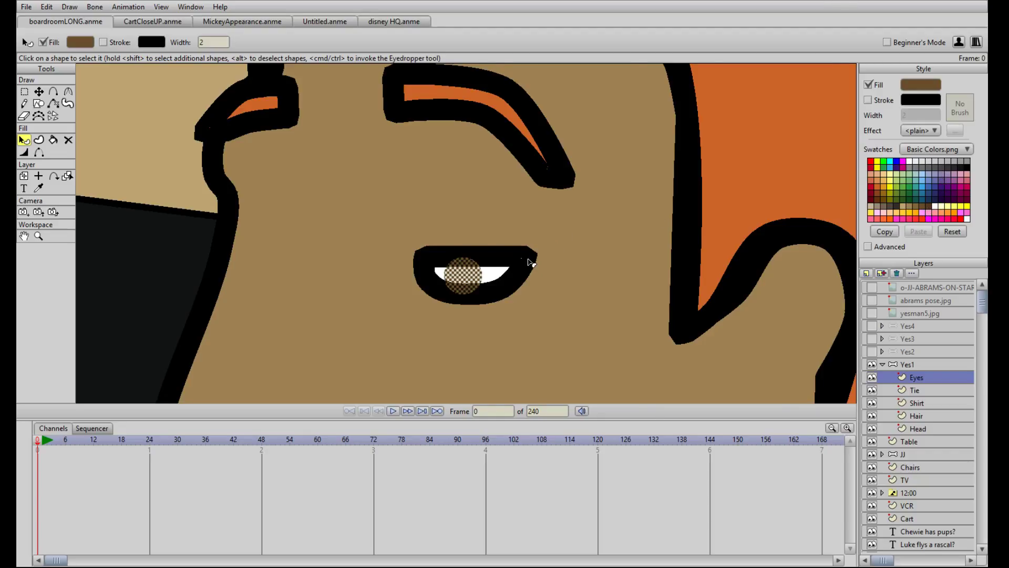
# Step: Set the stroke width of the near eye's white shape to 1
pyautogui.scroll(-2, 531, 263)
pyautogui.scroll(2, 530, 261)
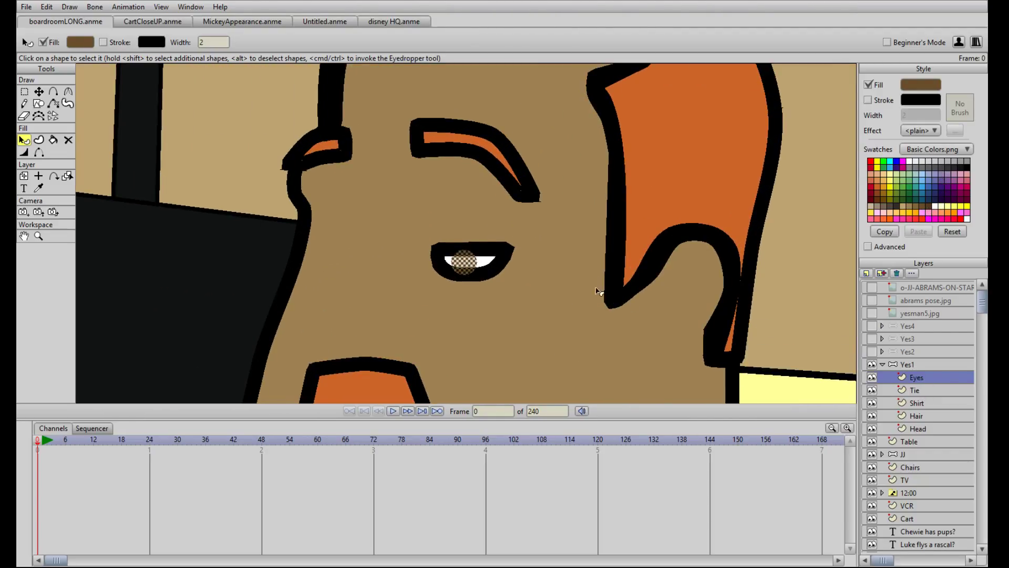
pyautogui.click(493, 248)
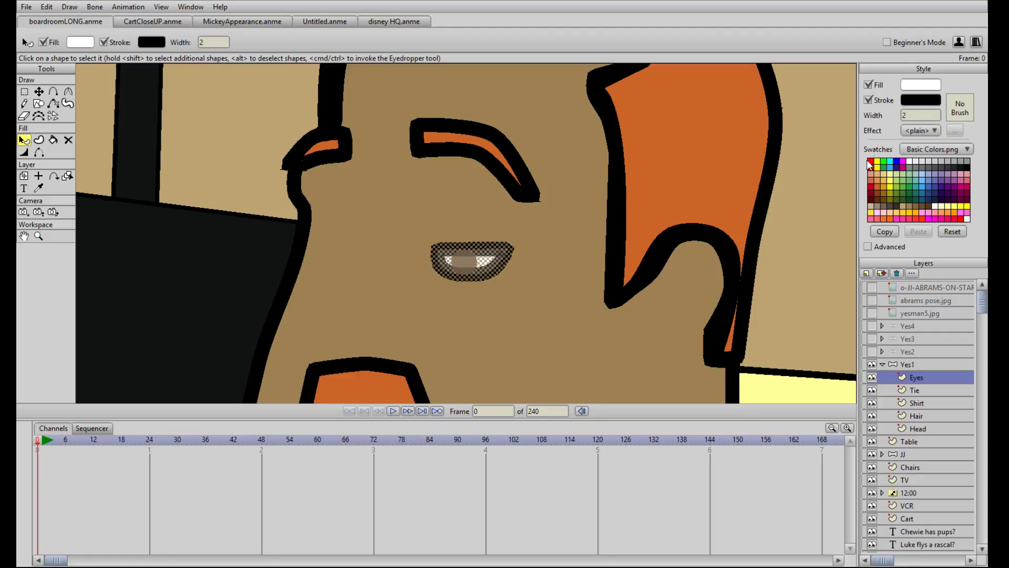
pyautogui.click(911, 114)
pyautogui.write('1')
pyautogui.click(548, 286)
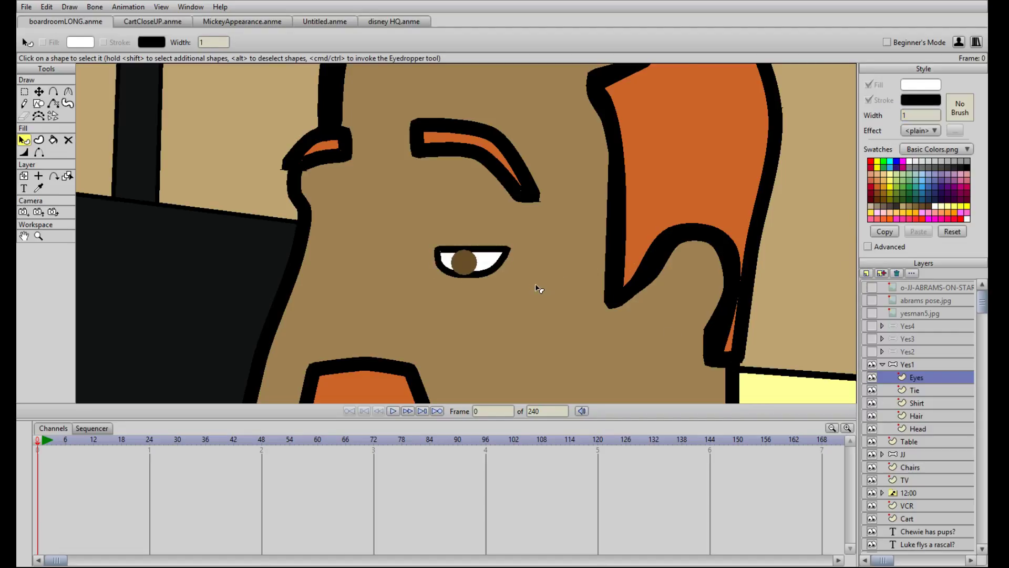
# Step: Change the near eye's pupil fill to black
pyautogui.scroll(-2, 539, 286)
pyautogui.scroll(3, 537, 286)
pyautogui.click(424, 253)
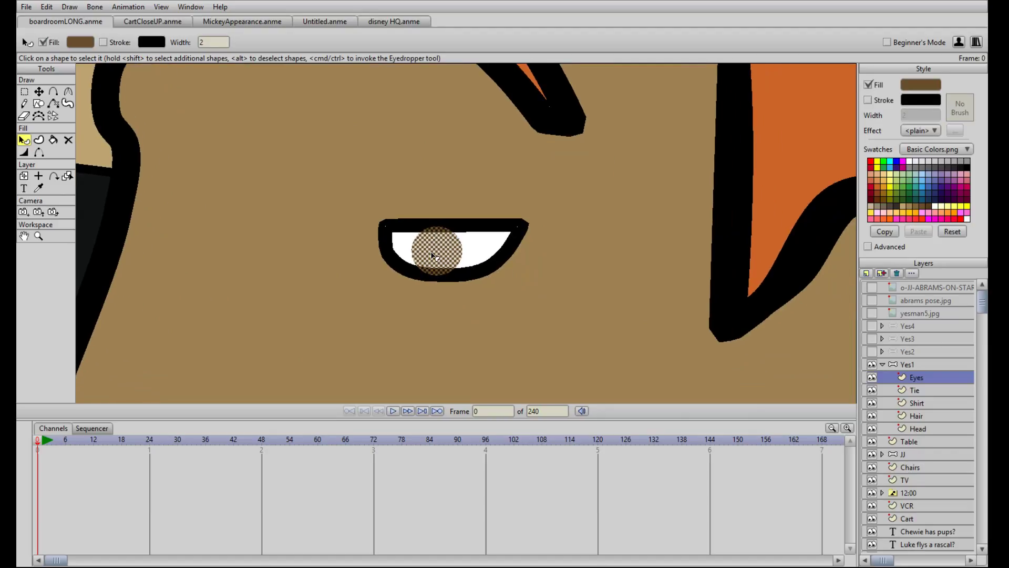
pyautogui.click(967, 169)
pyautogui.click(487, 245)
pyautogui.click(570, 282)
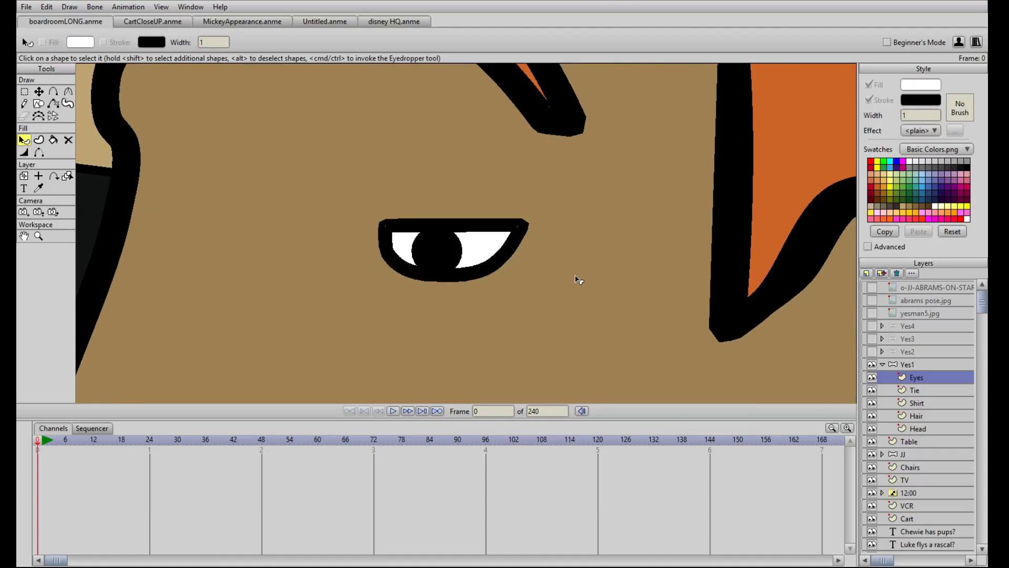
# Step: Trace the nose as a freehand line over the yesman5.jpg reference on the Eyes layer, and hide the reference
pyautogui.scroll(-3, 578, 280)
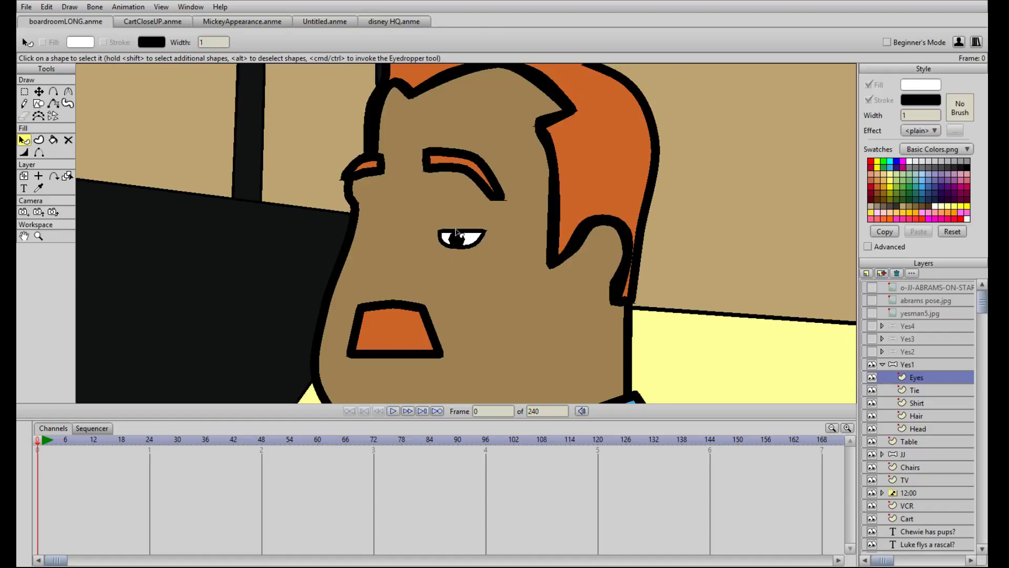
pyautogui.scroll(-1, 456, 229)
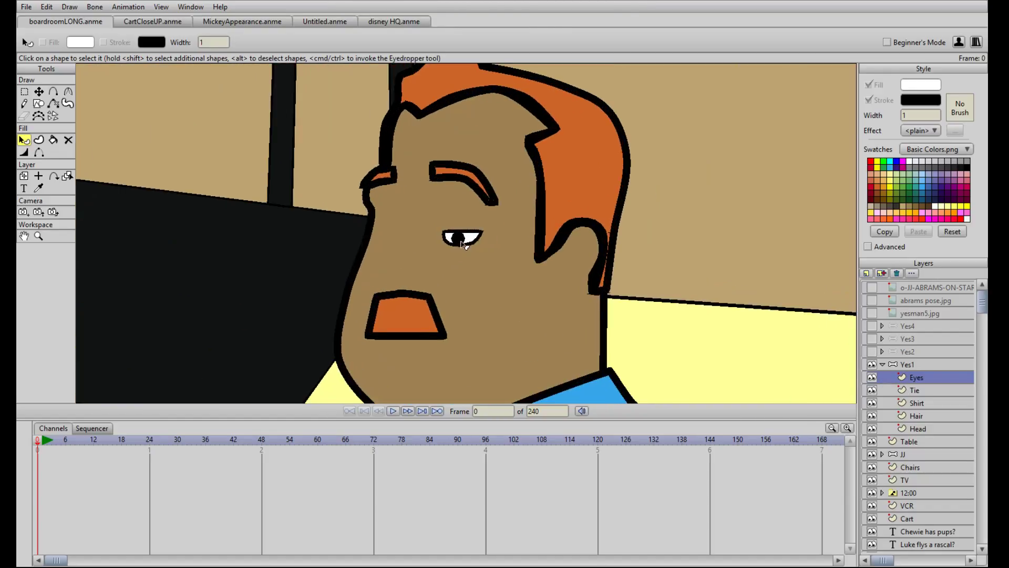
pyautogui.click(872, 313)
pyautogui.scroll(3, 585, 304)
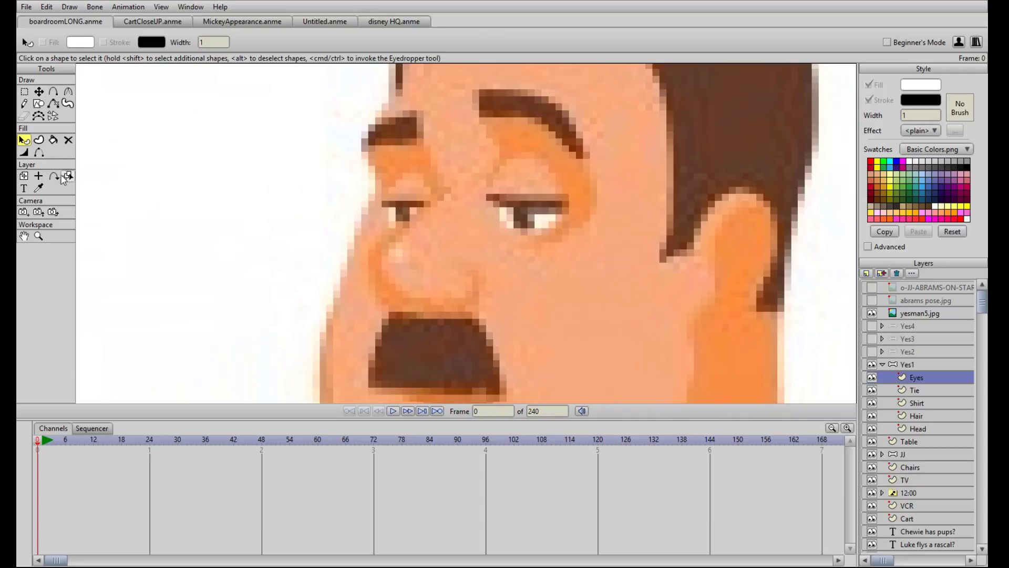
pyautogui.click(24, 103)
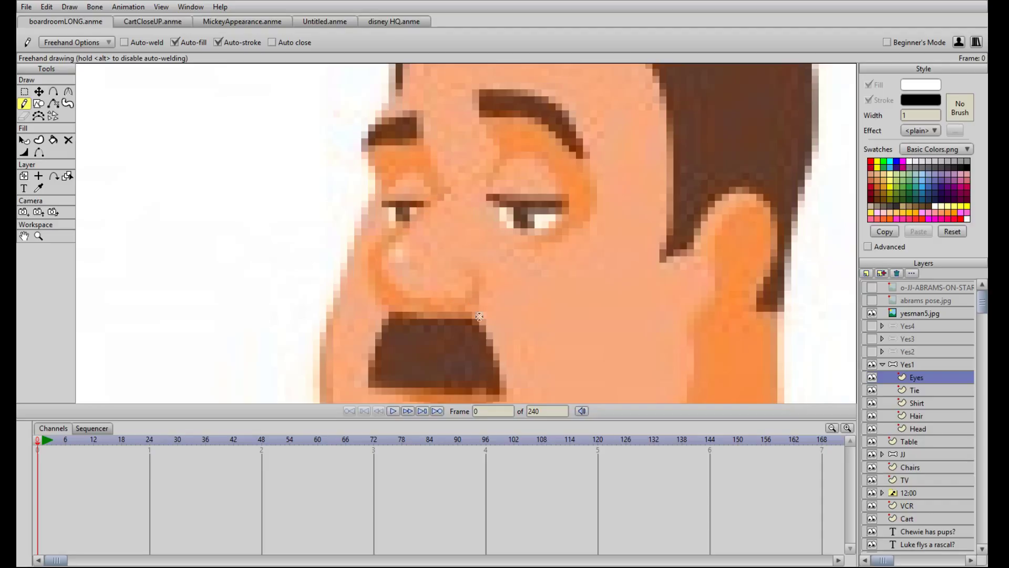
pyautogui.scroll(3, 484, 326)
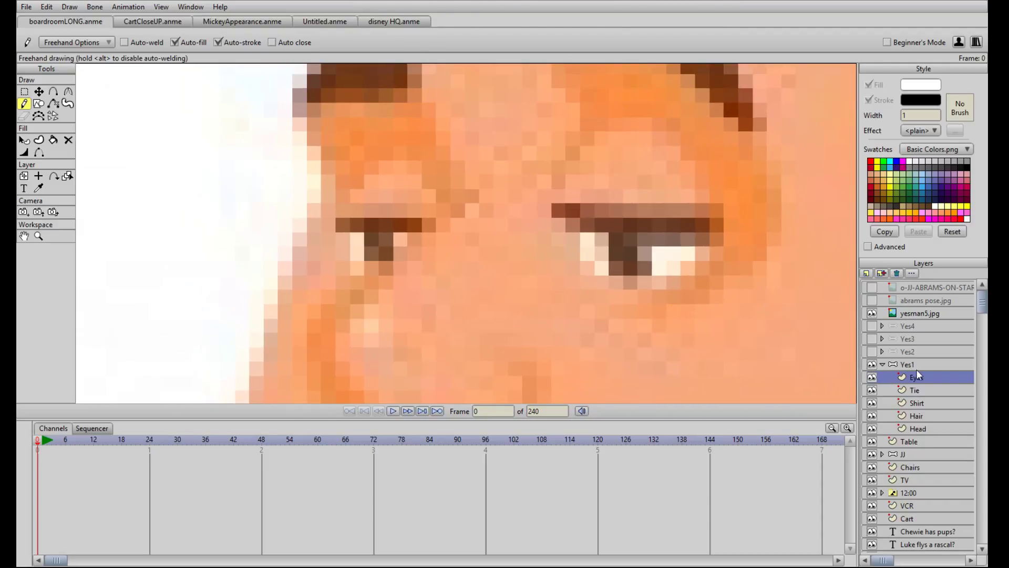
pyautogui.scroll(-4, 637, 347)
pyautogui.click(872, 377)
pyautogui.click(872, 313)
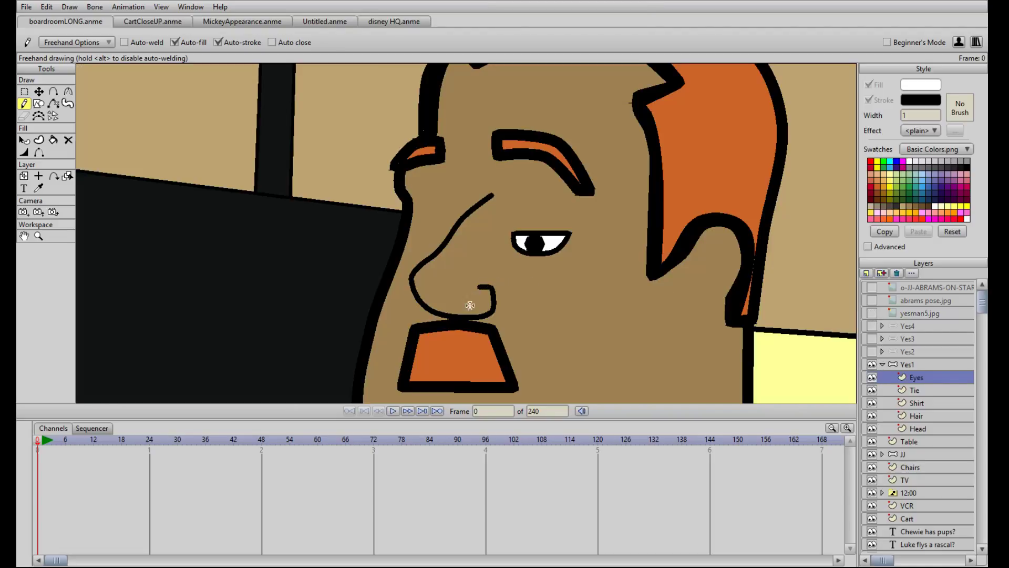
# Step: Select all points of the freehand nose line and delete it from the Eyes layer
pyautogui.click(24, 92)
pyautogui.moveTo(368, 367); pyautogui.dragTo(511, 161)
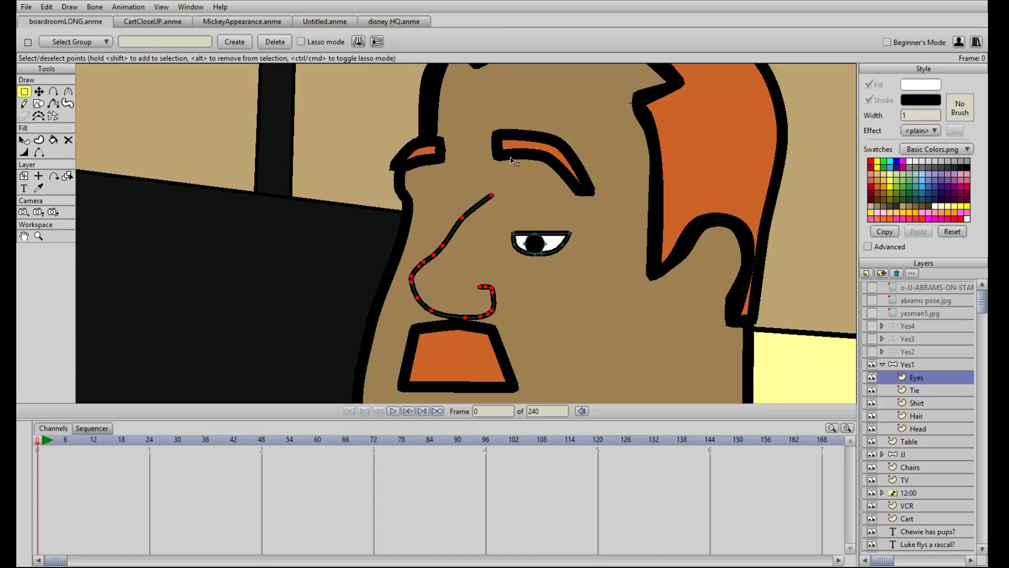
pyautogui.press('Delete')
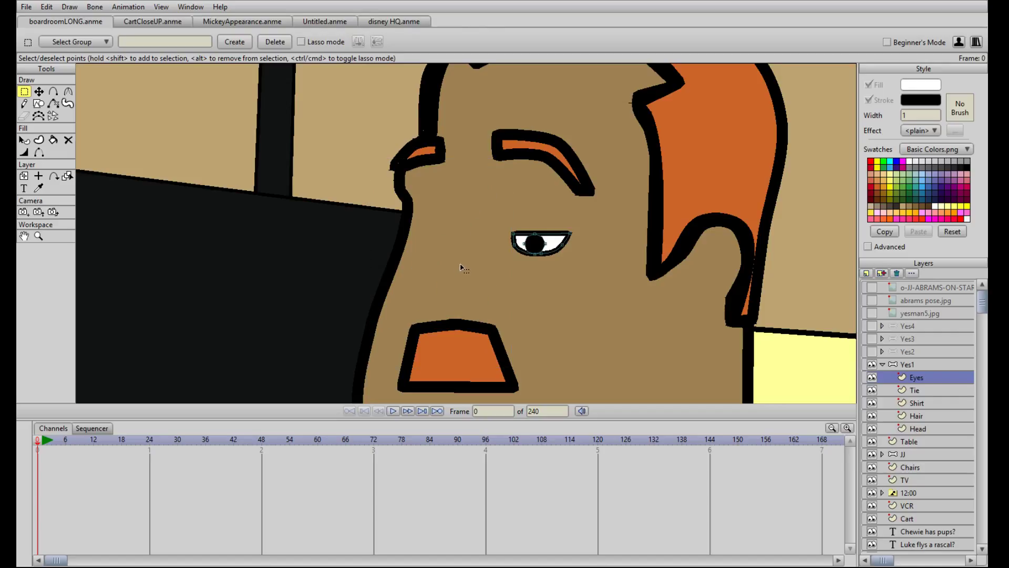
# Step: Show the yesman5.jpg reference and place a copy of the near eye's white shape over the far eye
pyautogui.scroll(3, 446, 275)
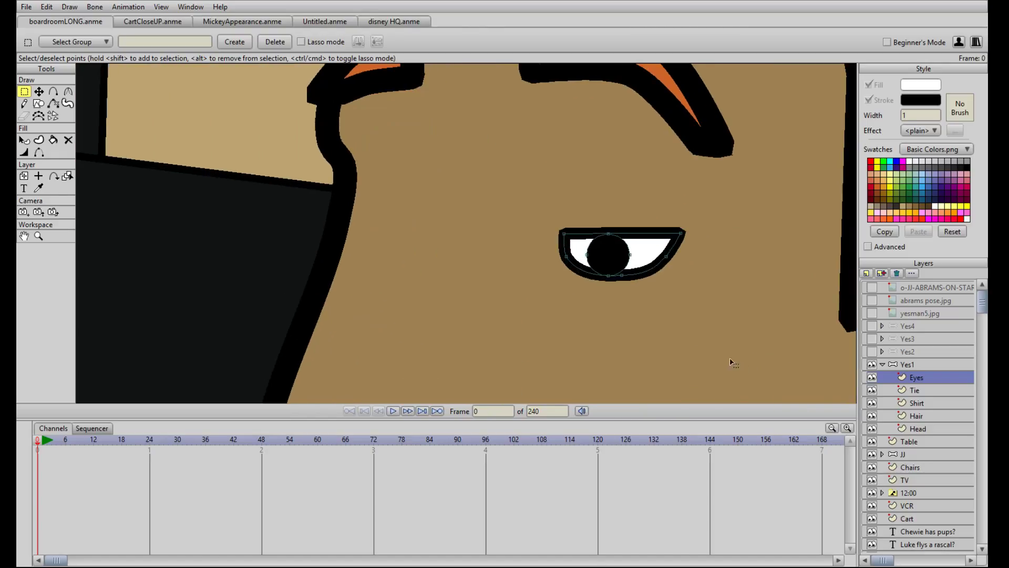
pyautogui.scroll(-3, 628, 319)
pyautogui.scroll(2, 602, 311)
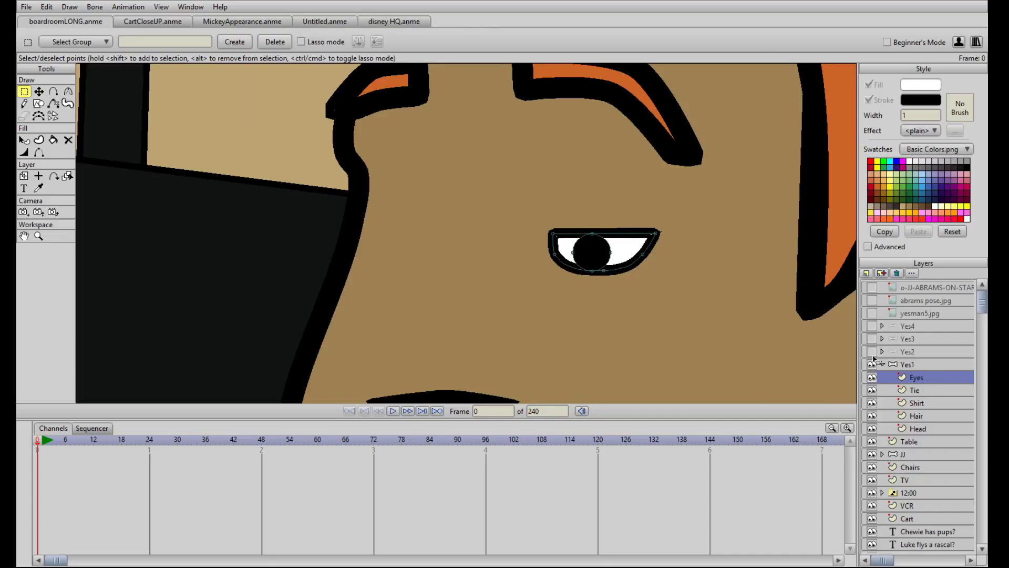
pyautogui.click(39, 91)
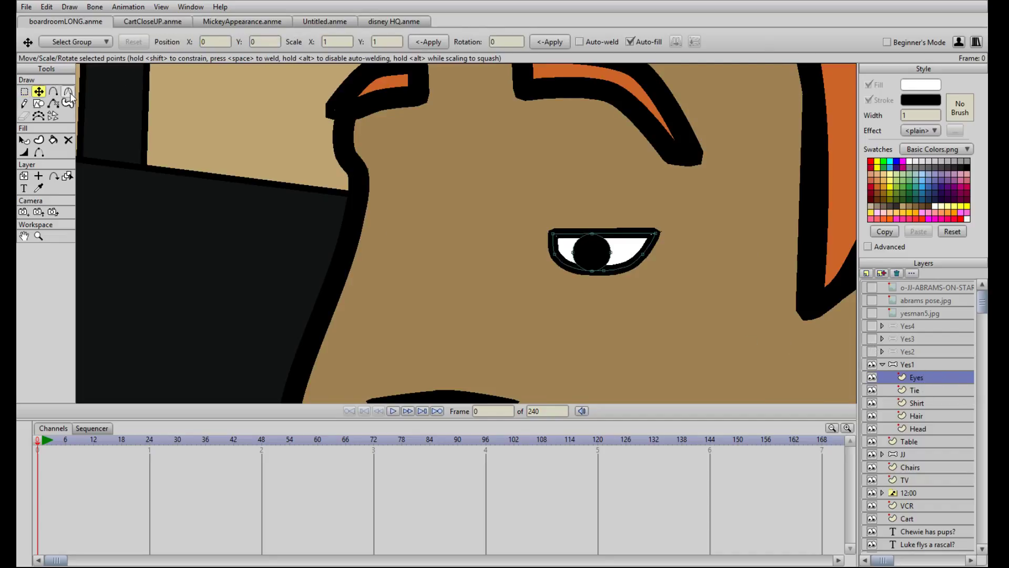
pyautogui.click(872, 313)
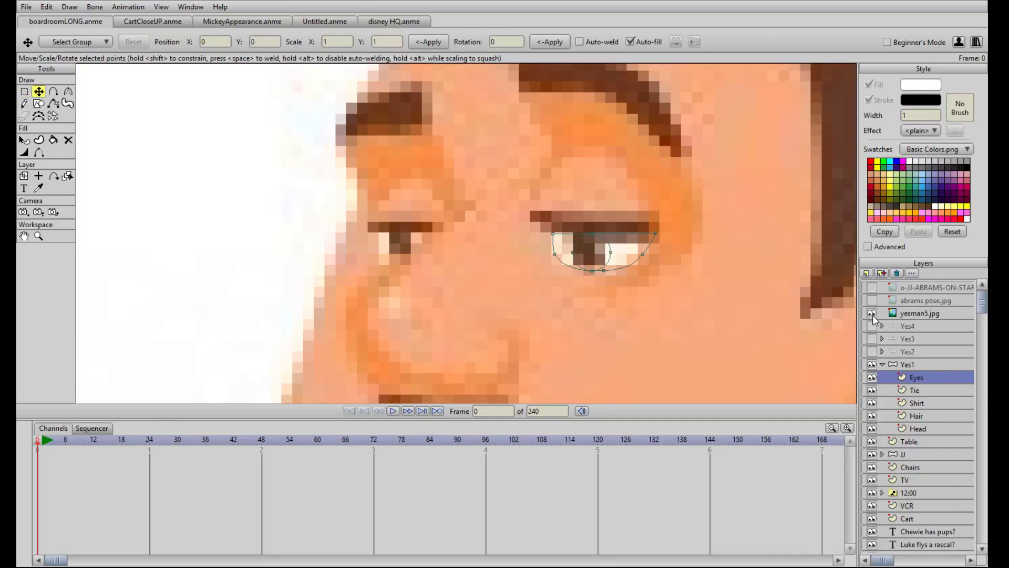
pyautogui.hotkey('ctrl', 'a')
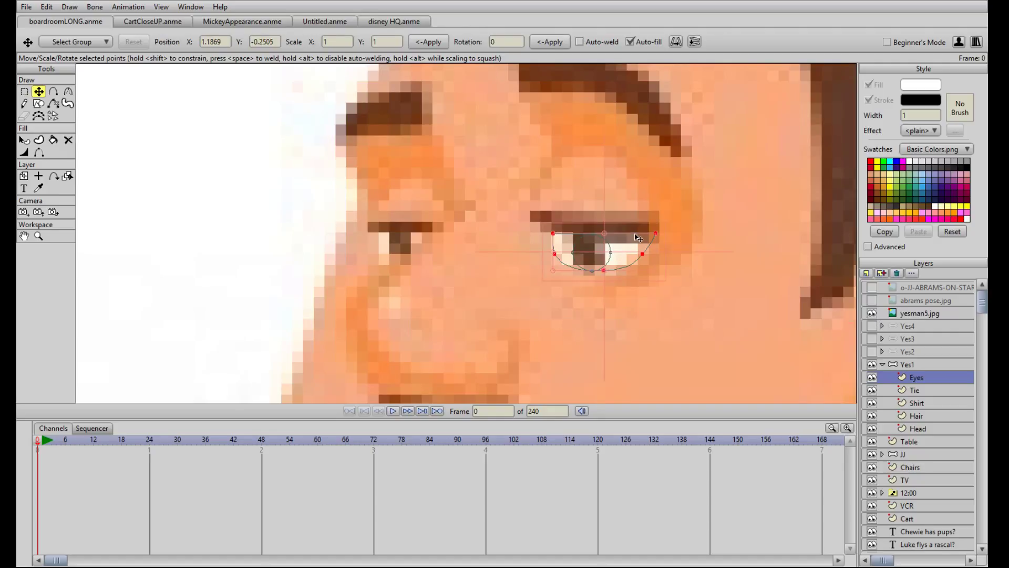
pyautogui.moveTo(635, 235); pyautogui.dragTo(414, 226)
# Step: Scale down the copied eye shape and adjust its corner points to fit the reference's far eye
pyautogui.moveTo(329, 269); pyautogui.dragTo(378, 252)
pyautogui.click(381, 263)
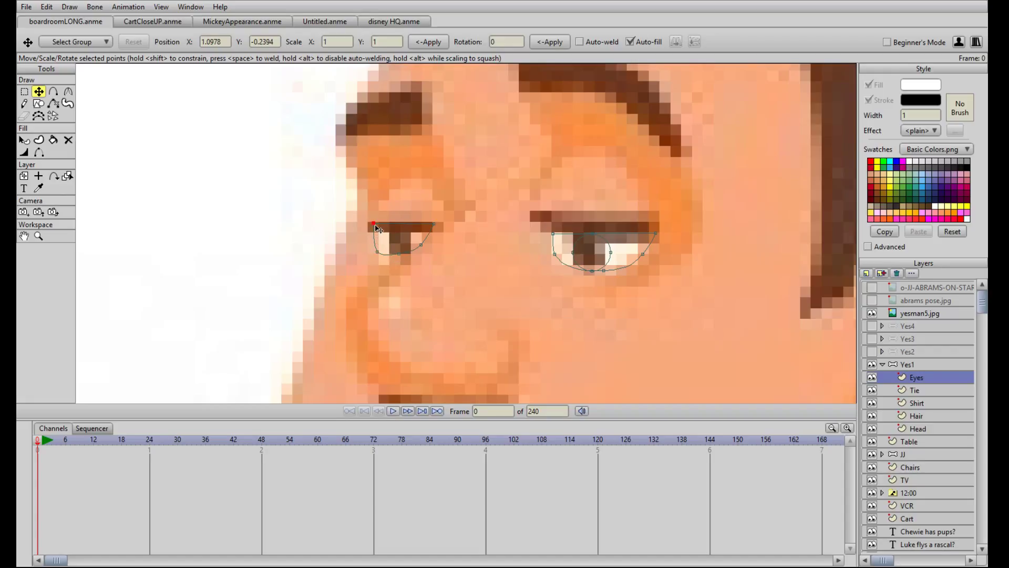
pyautogui.moveTo(377, 226); pyautogui.dragTo(377, 225)
pyautogui.scroll(1, 455, 278)
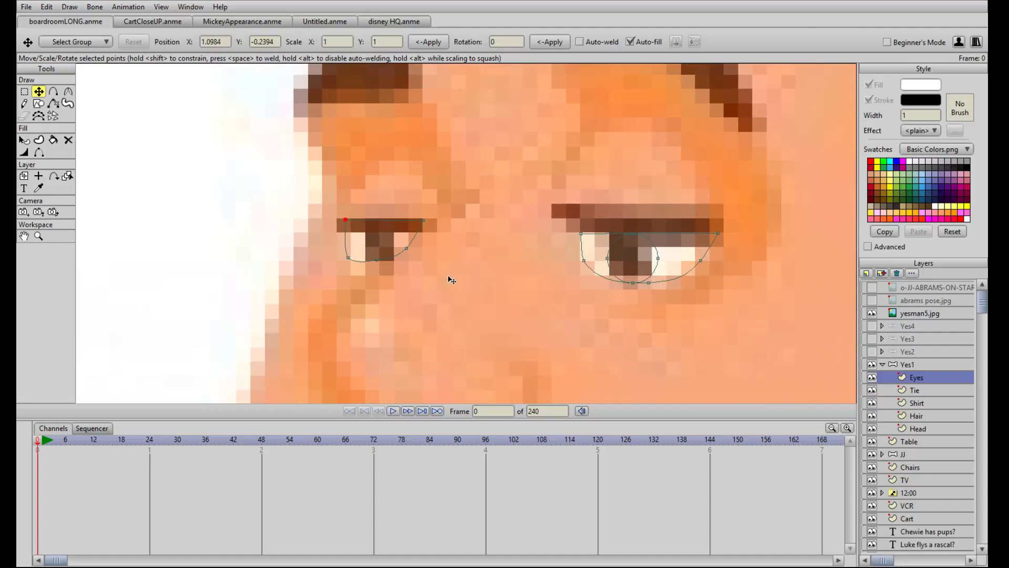
pyautogui.scroll(-2, 450, 281)
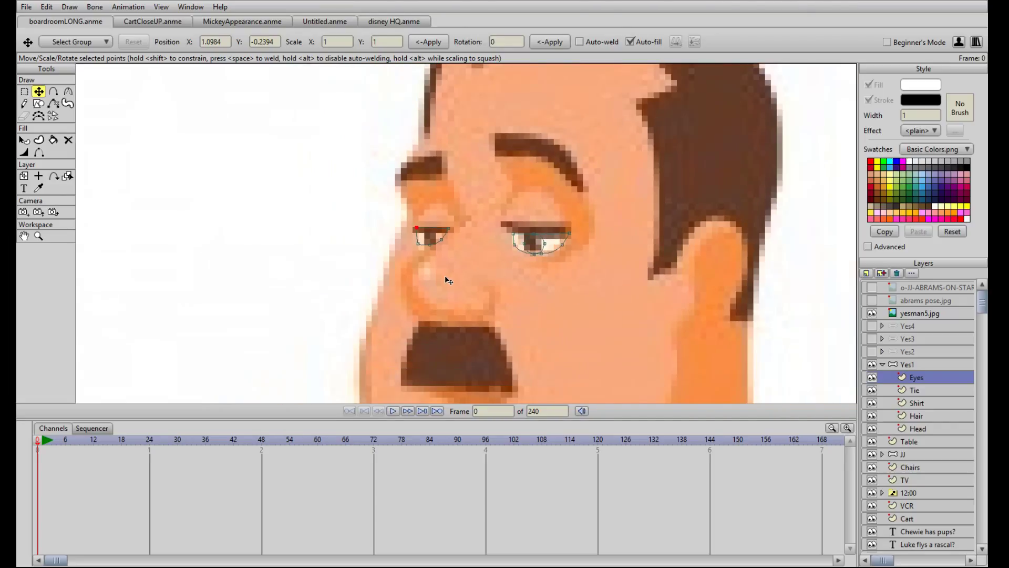
# Step: Copy the near eye's pupil into the far eye and shrink it to fit the smaller outline
pyautogui.scroll(2, 449, 280)
pyautogui.click(650, 254)
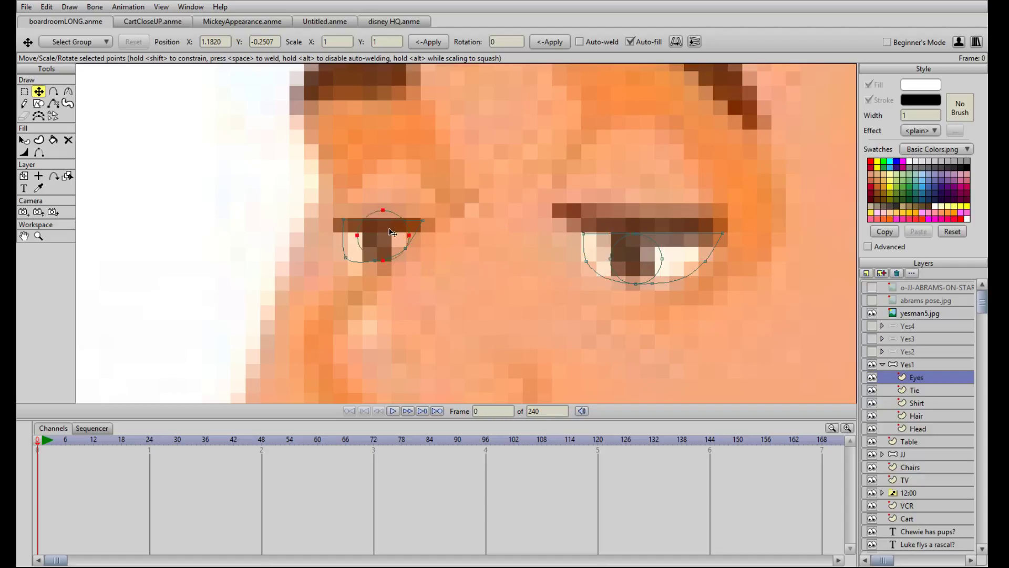
pyautogui.click(377, 215)
pyautogui.moveTo(408, 268); pyautogui.dragTo(363, 241)
pyautogui.scroll(-2, 449, 302)
pyautogui.scroll(-1, 452, 306)
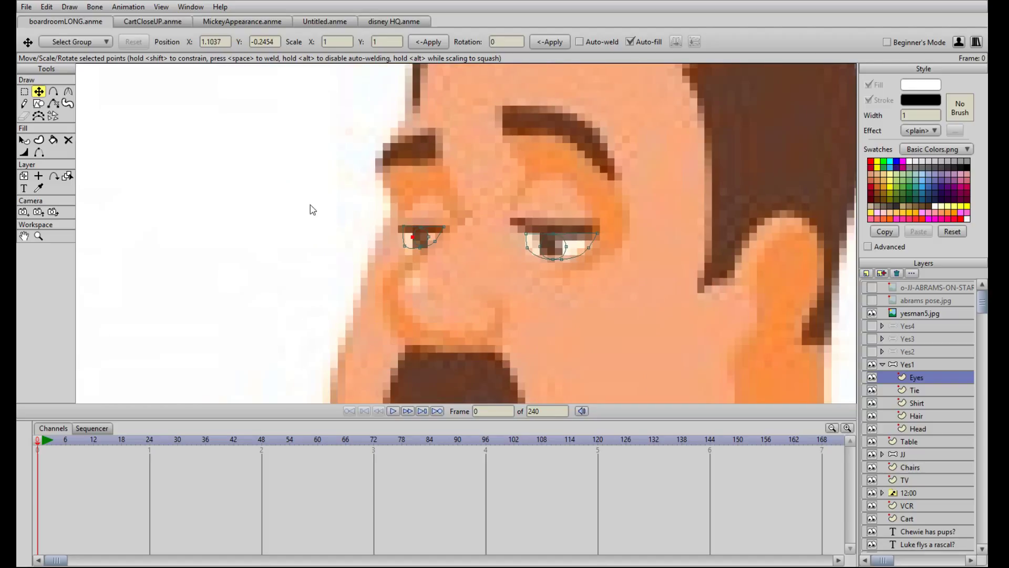
# Step: Hide the yesman5.jpg reference layer to check both finished eyes on the character's face
pyautogui.scroll(-3, 556, 261)
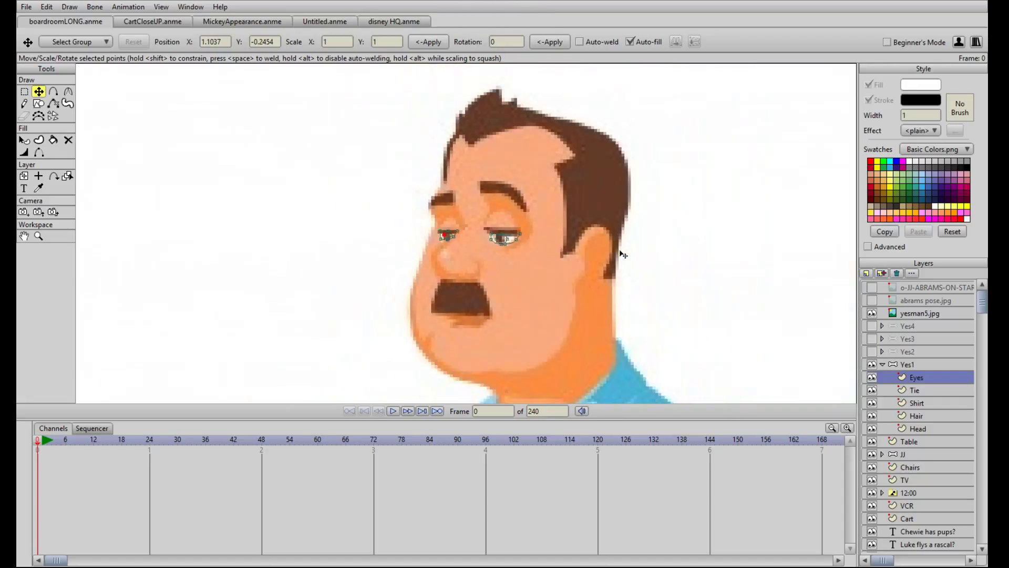
pyautogui.click(872, 313)
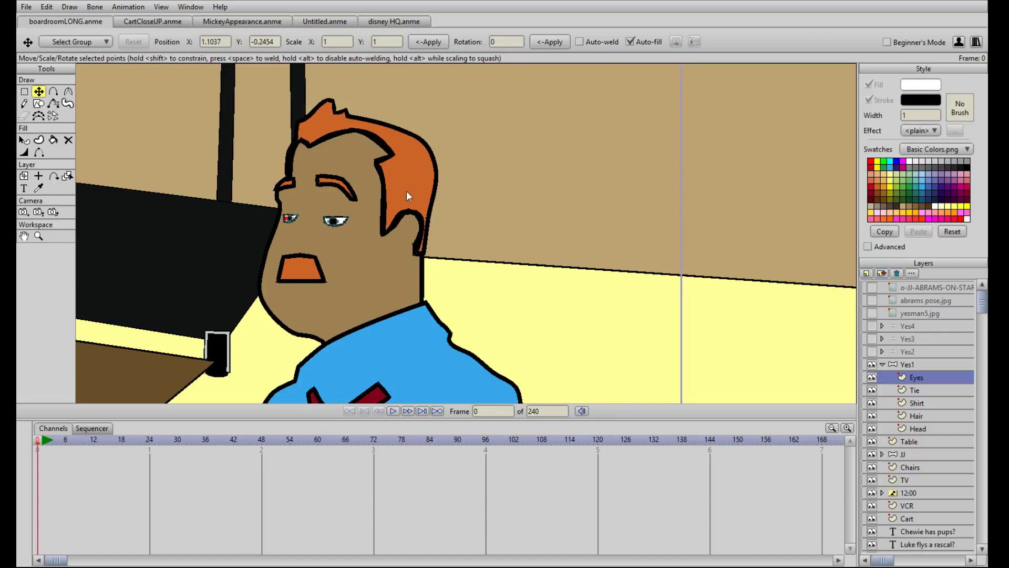
pyautogui.scroll(1, 476, 230)
pyautogui.scroll(1, 671, 266)
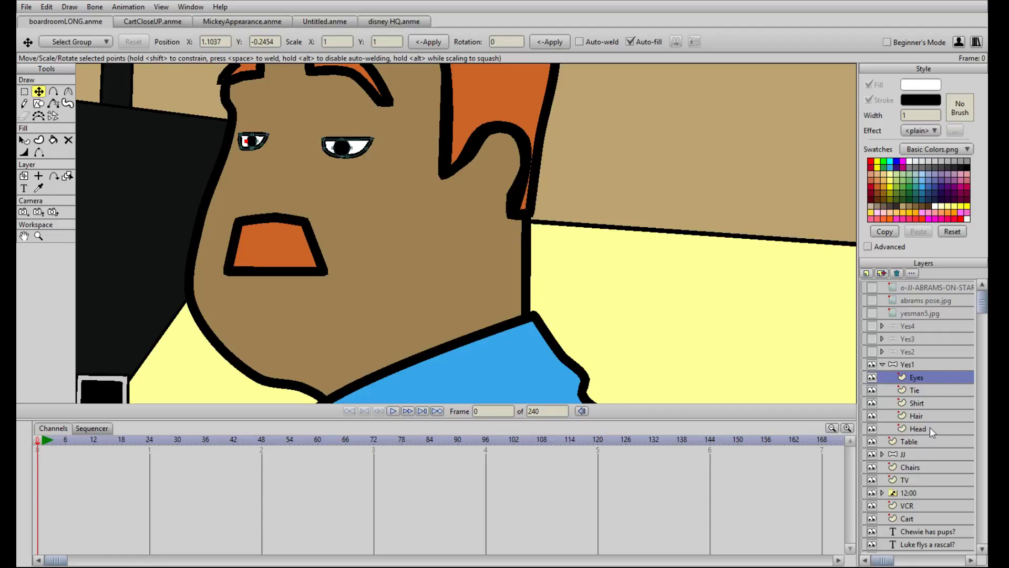
# Step: Add a vector layer named Nose above the Eyes layer in the Yes1 group
pyautogui.click(866, 273)
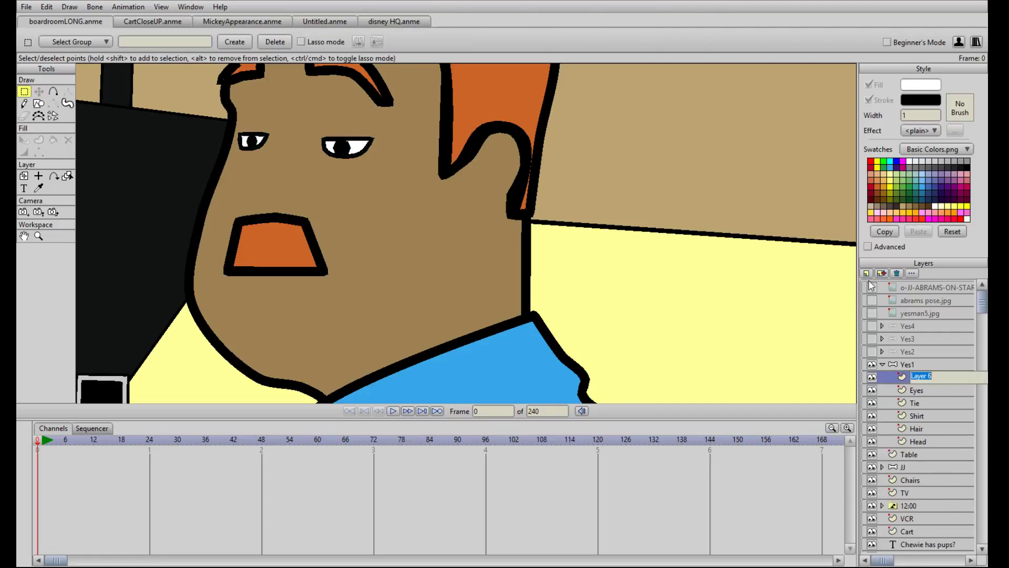
pyautogui.write('Nose')
pyautogui.press('Return')
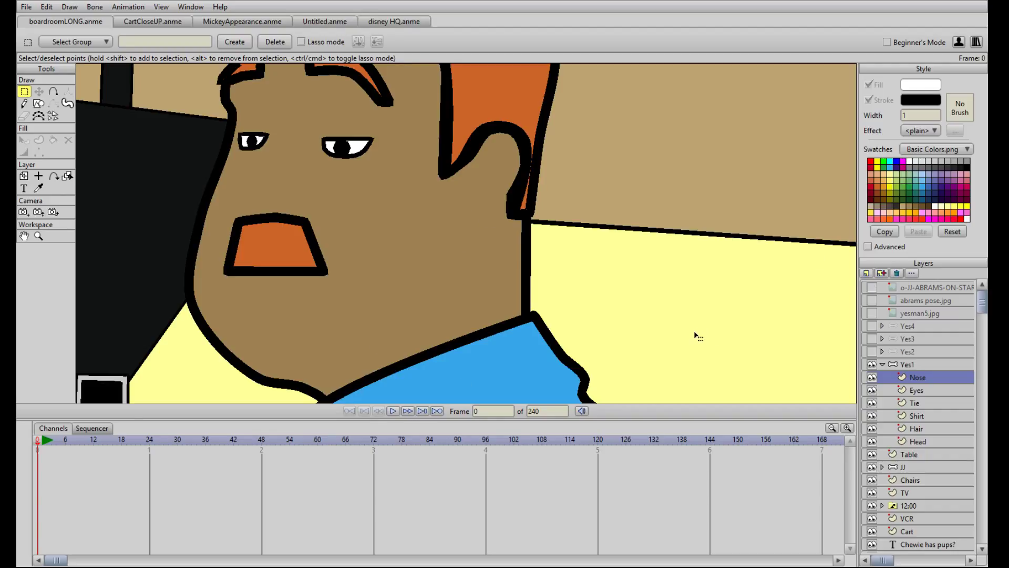
# Step: Compare the character with the yesman5.jpg reference and examine how he sits beside the table in the boardroom
pyautogui.scroll(-5, 368, 260)
pyautogui.scroll(2, 363, 263)
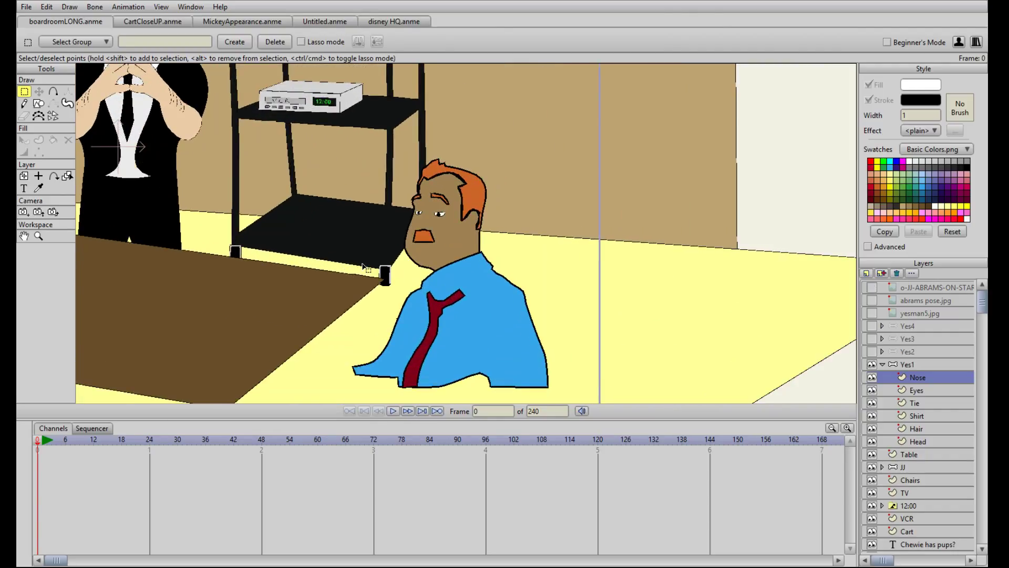
pyautogui.scroll(-2, 313, 273)
pyautogui.scroll(5, 469, 266)
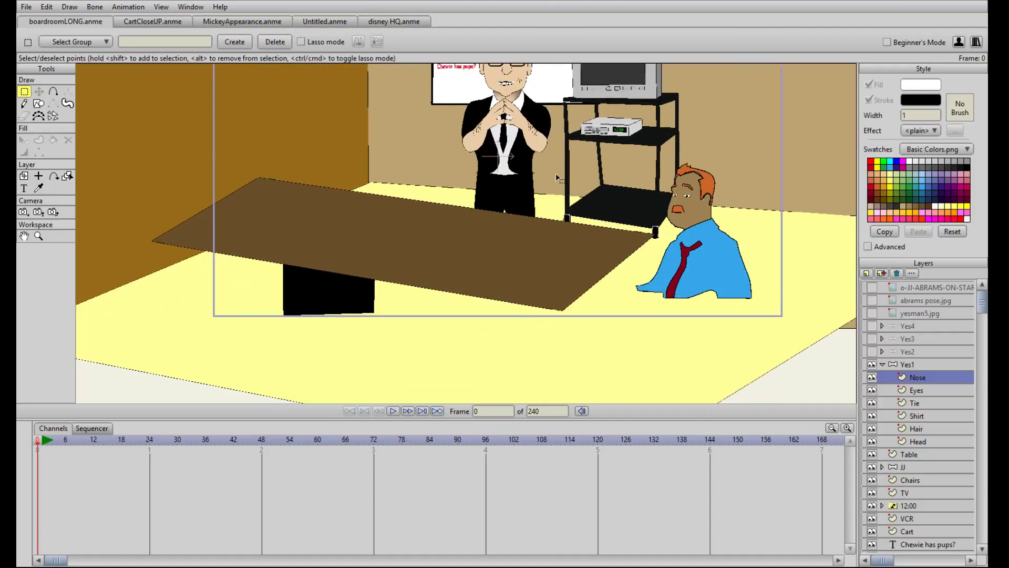
pyautogui.scroll(3, 591, 273)
pyautogui.scroll(-1, 591, 275)
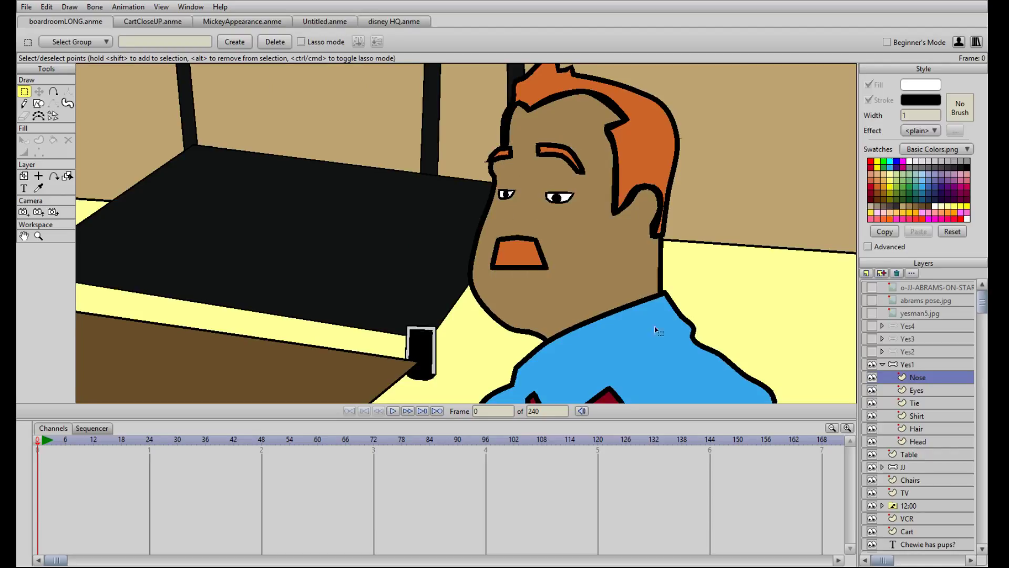
pyautogui.click(871, 313)
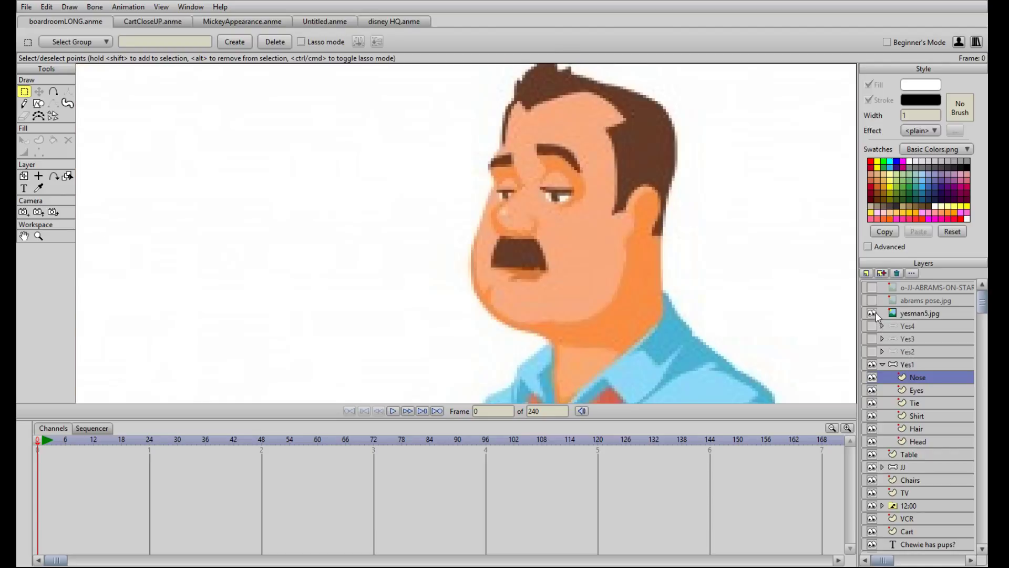
pyautogui.click(875, 314)
pyautogui.click(875, 314)
pyautogui.click(875, 314)
pyautogui.scroll(-3, 658, 316)
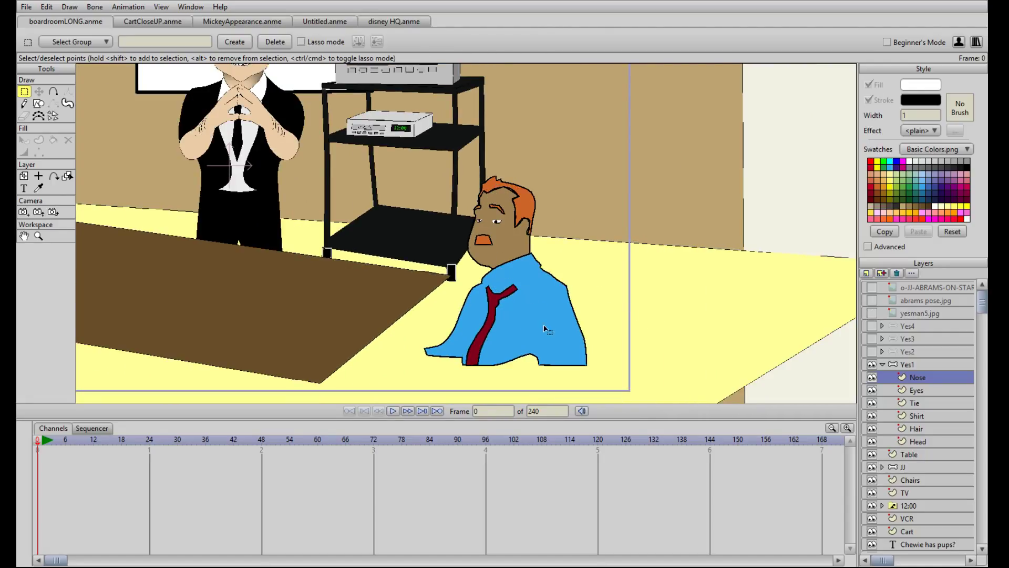
pyautogui.scroll(-2, 371, 278)
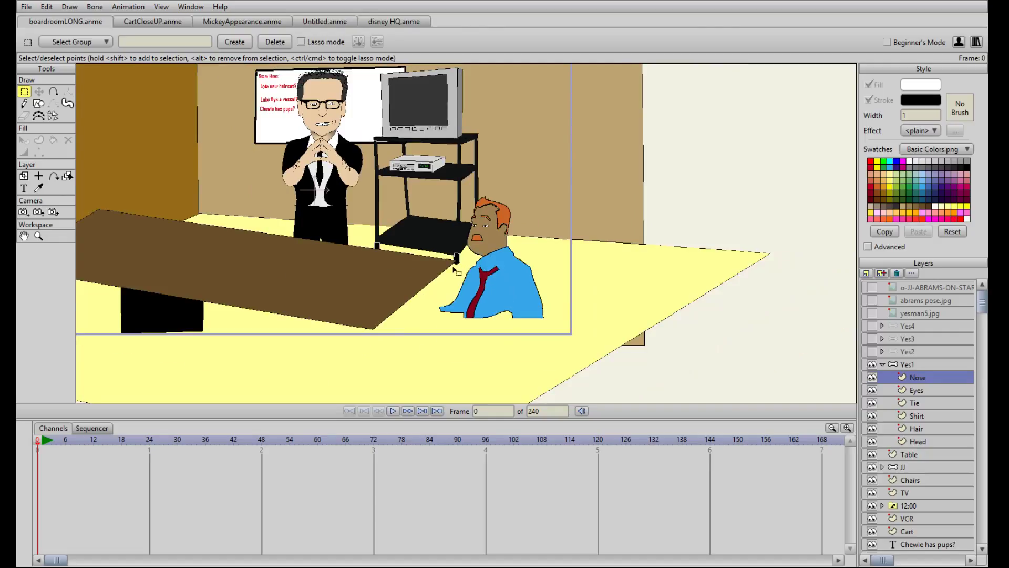
# Step: Move the whole Yes1 group to about X -0.28, Y 0.02, closer to the table, and set its origin on the character's torso
pyautogui.click(914, 365)
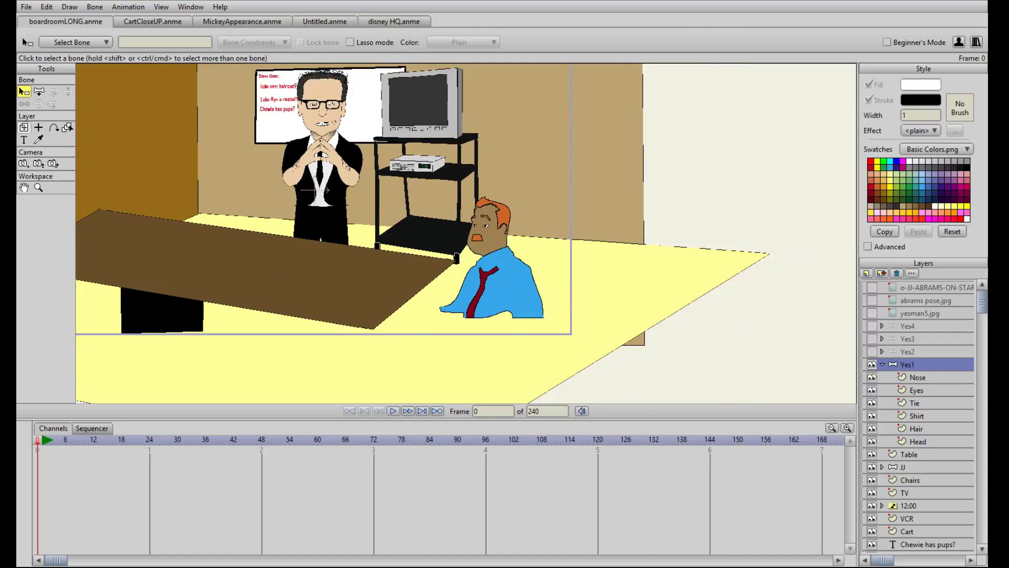
pyautogui.click(24, 128)
pyautogui.moveTo(506, 275); pyautogui.dragTo(465, 269)
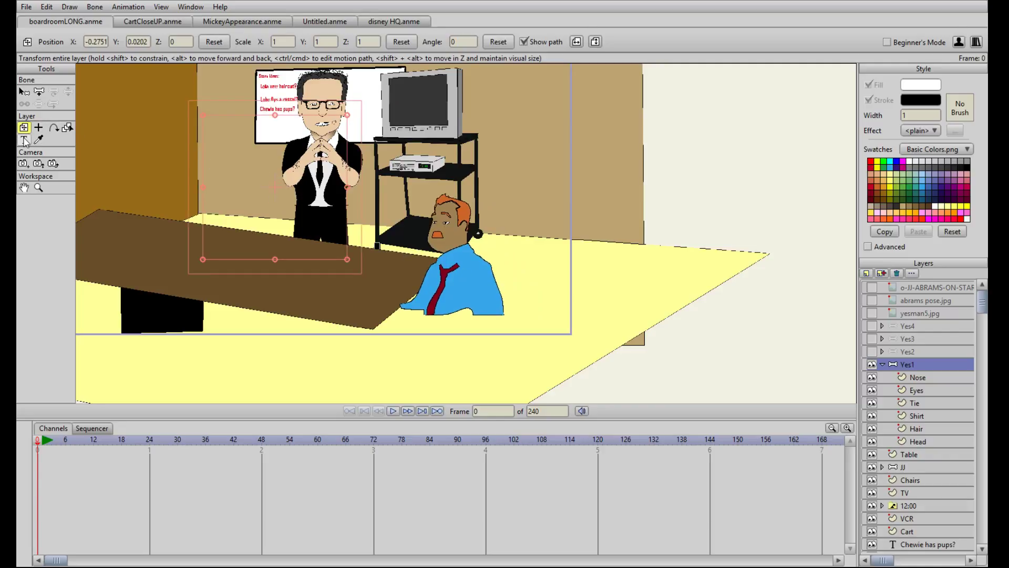
pyautogui.click(38, 129)
pyautogui.click(456, 281)
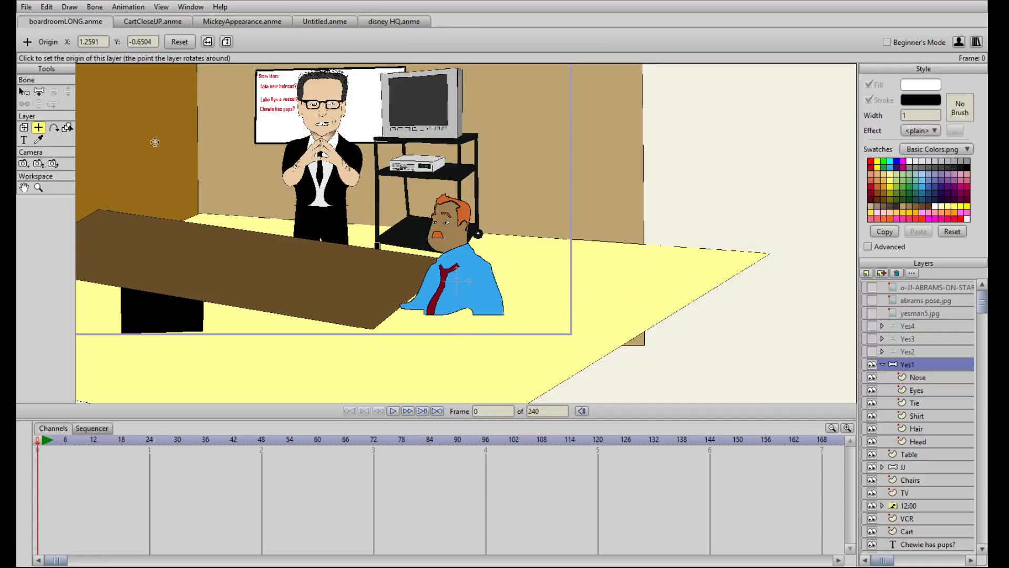
# Step: Enlarge the Yes1 group uniformly to about 1.17 scale and nudge it to about X -0.25, Y 0.03 at the table's end
pyautogui.click(23, 128)
pyautogui.moveTo(530, 354); pyautogui.dragTo(541, 368)
pyautogui.moveTo(478, 254); pyautogui.dragTo(481, 253)
pyautogui.scroll(-5, 480, 247)
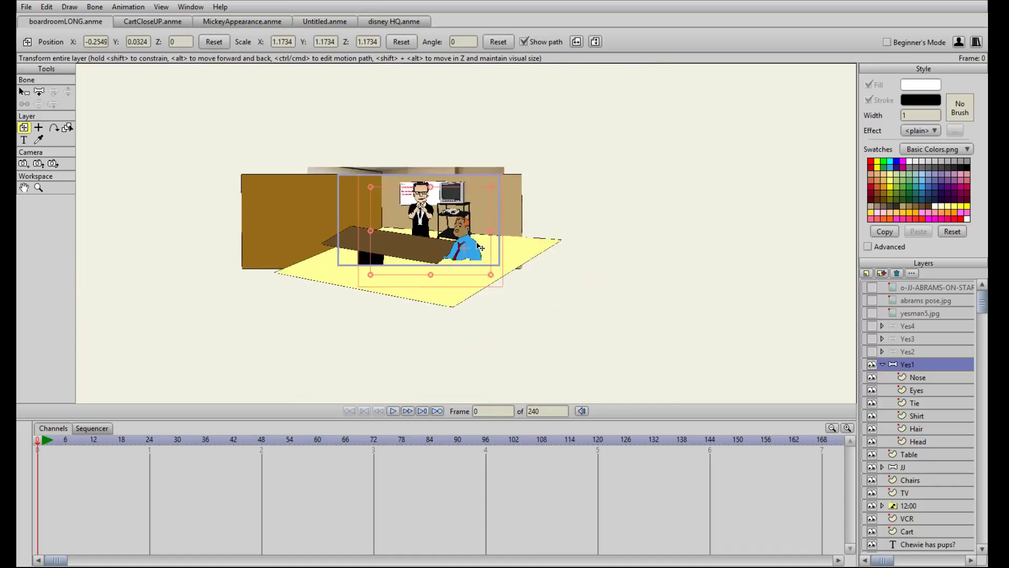
pyautogui.scroll(3, 480, 247)
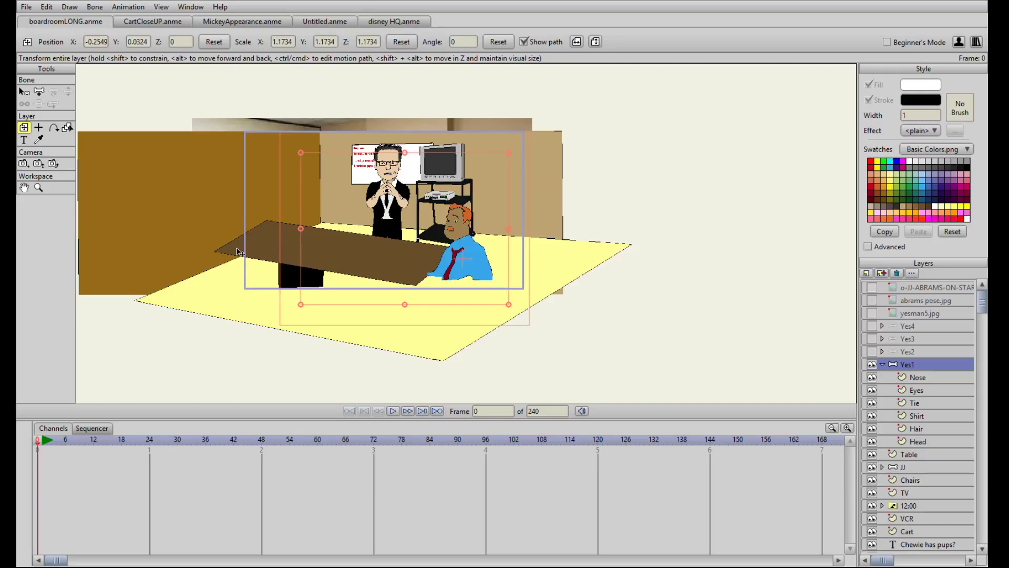